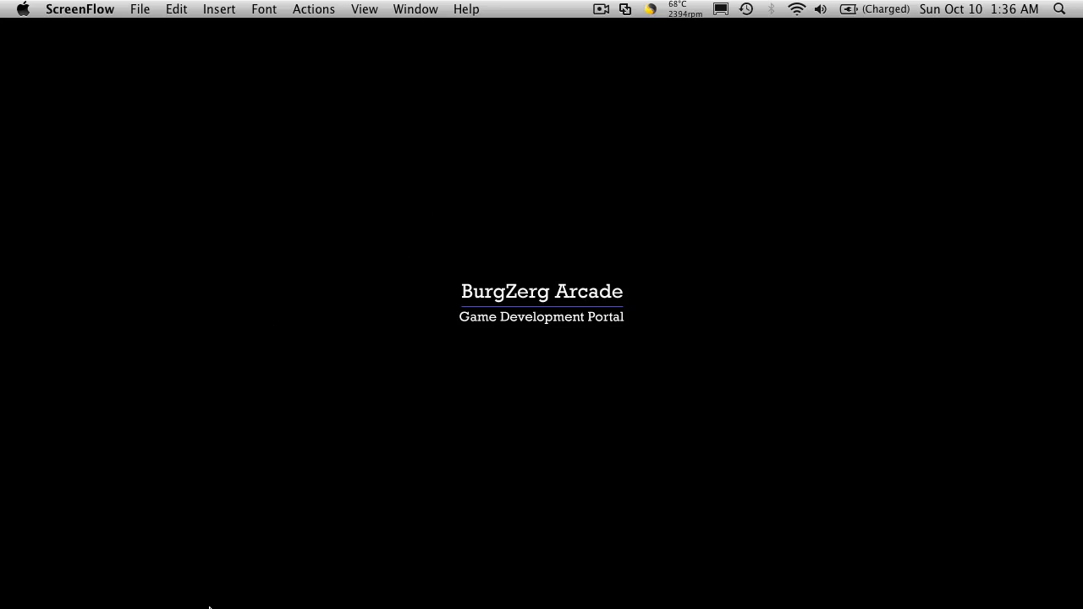
Switch to Firefox, review the Terrain Toolkit download page on the Unity site, and close the browser window.
{"action": "mouse_move", "coordinate": [226, 603]}
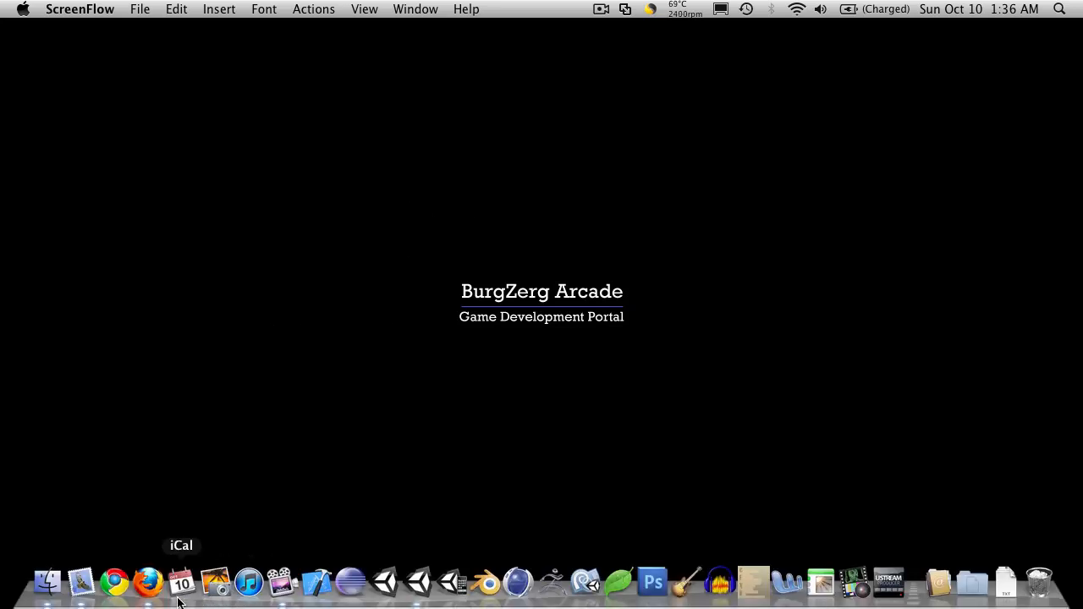
{"action": "left_click", "coordinate": [148, 582]}
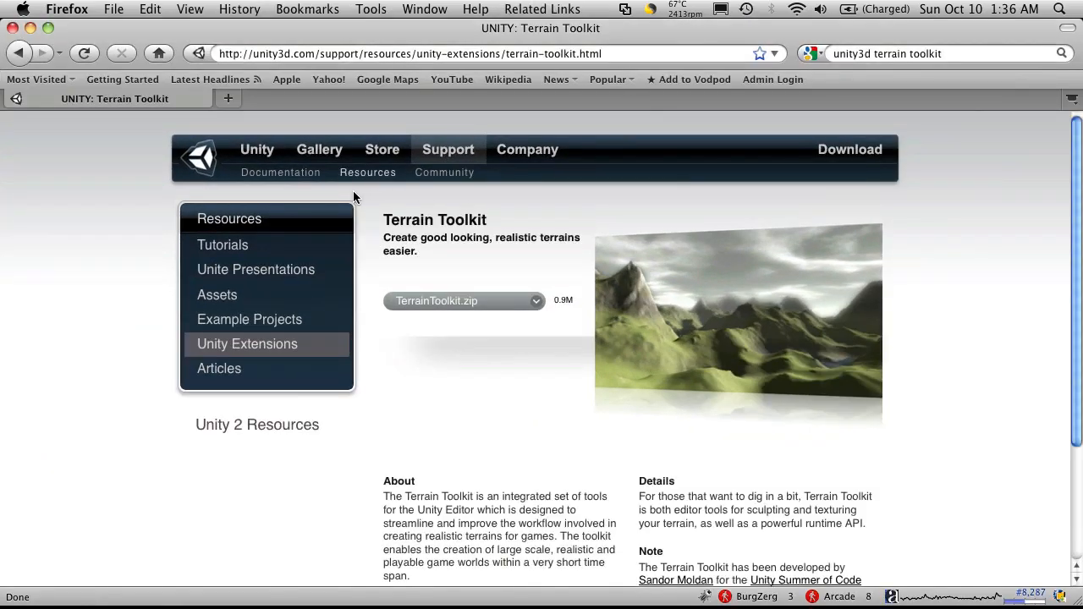
{"action": "left_click", "coordinate": [17, 53]}
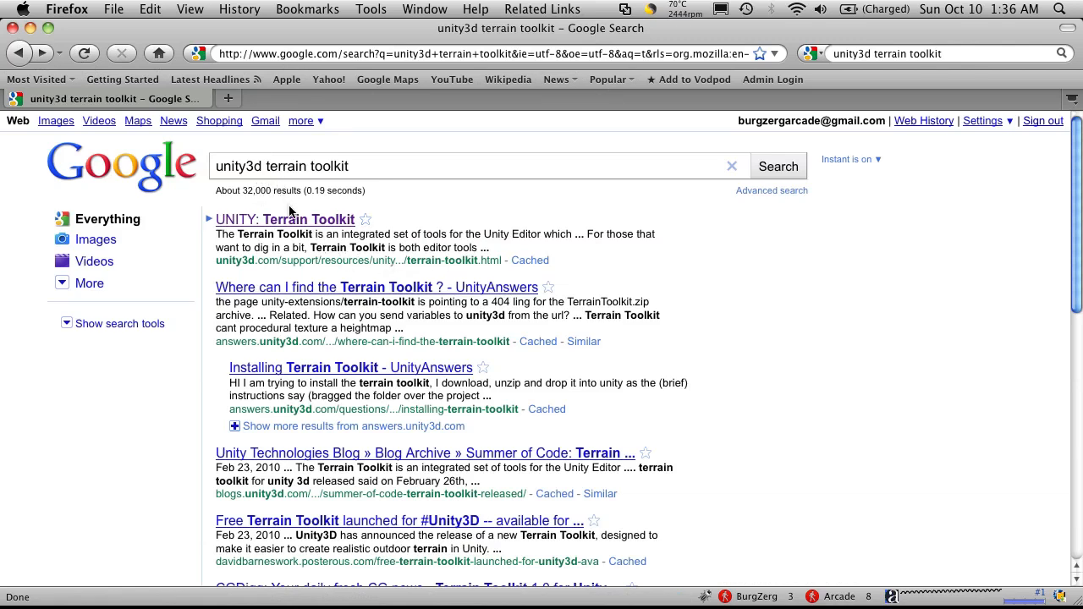
{"action": "left_click", "coordinate": [321, 223]}
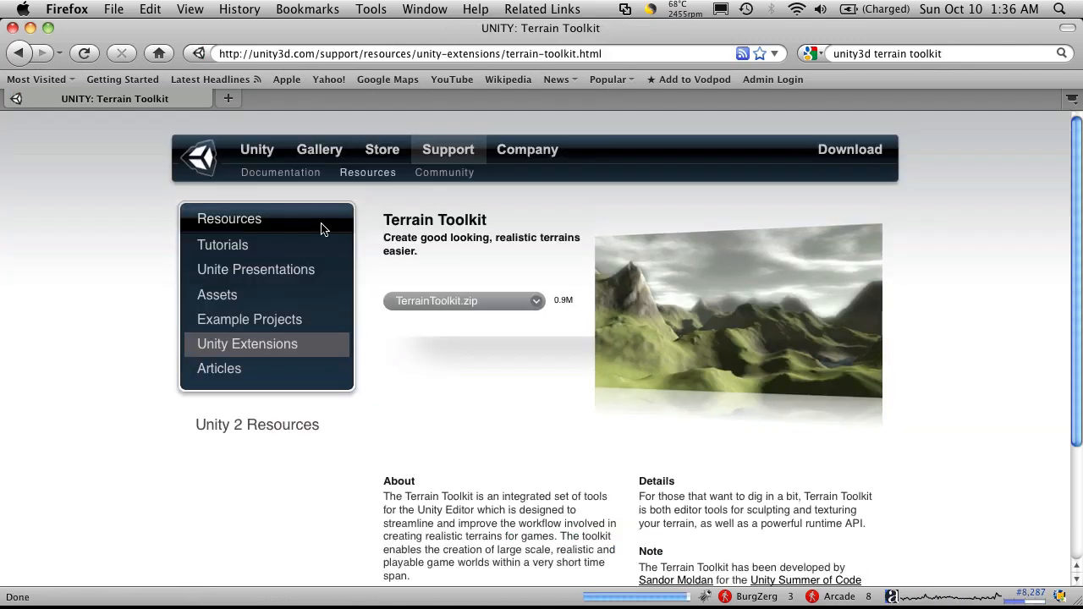
{"action": "left_click", "coordinate": [458, 311]}
{"action": "scroll", "coordinate": [474, 315], "scroll_direction": "down", "scroll_amount": 3}
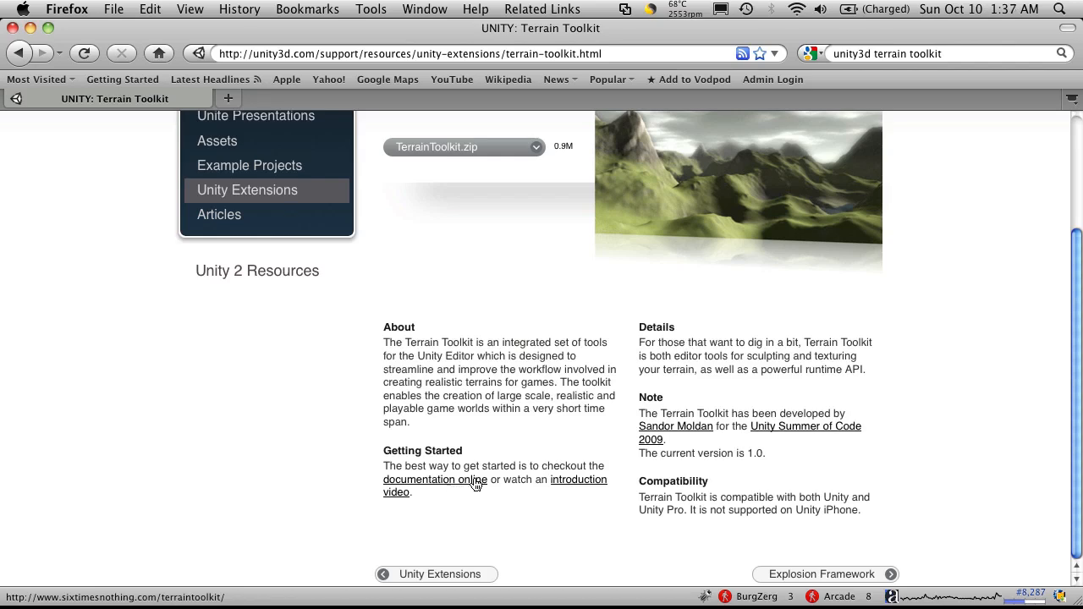
{"action": "scroll", "coordinate": [556, 355], "scroll_direction": "up", "scroll_amount": 3}
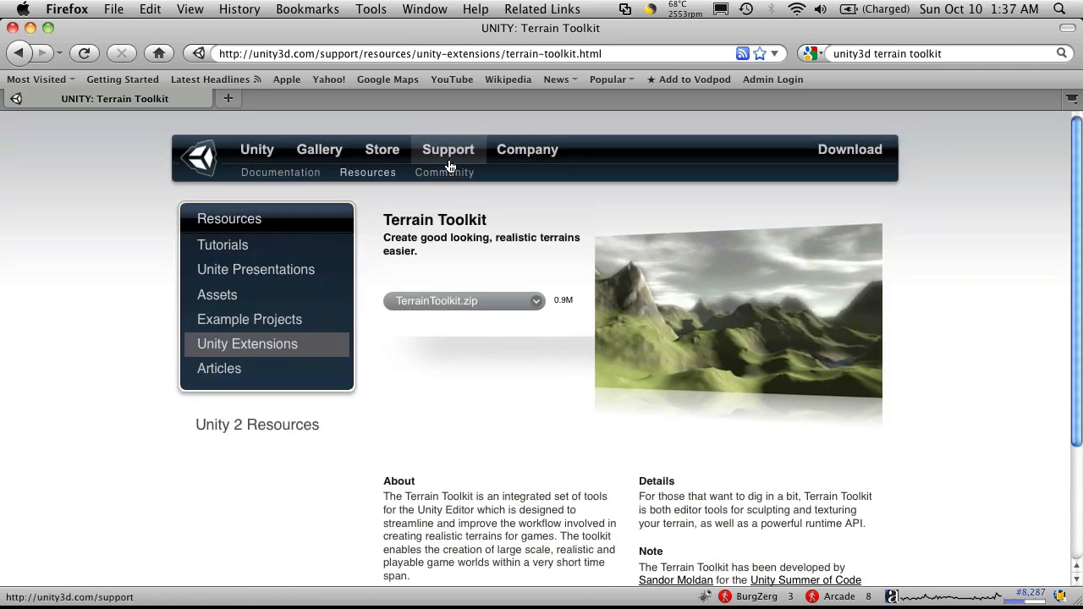
{"action": "left_click", "coordinate": [12, 27]}
Switch to the Hack And Slash Tutorial project in Unity and start importing a package.
{"action": "mouse_move", "coordinate": [124, 606]}
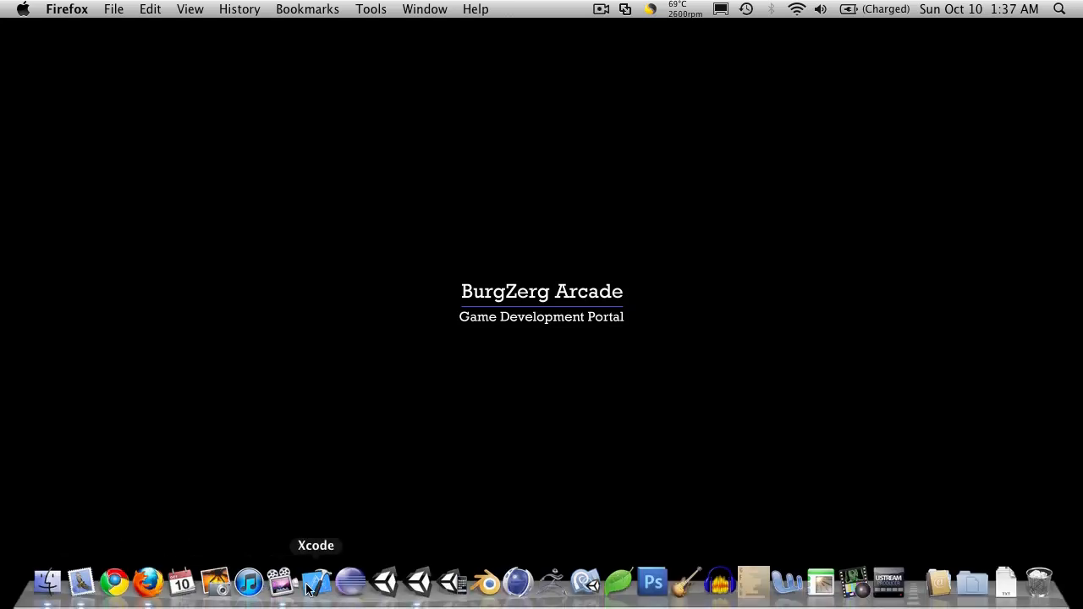
{"action": "left_click", "coordinate": [418, 582]}
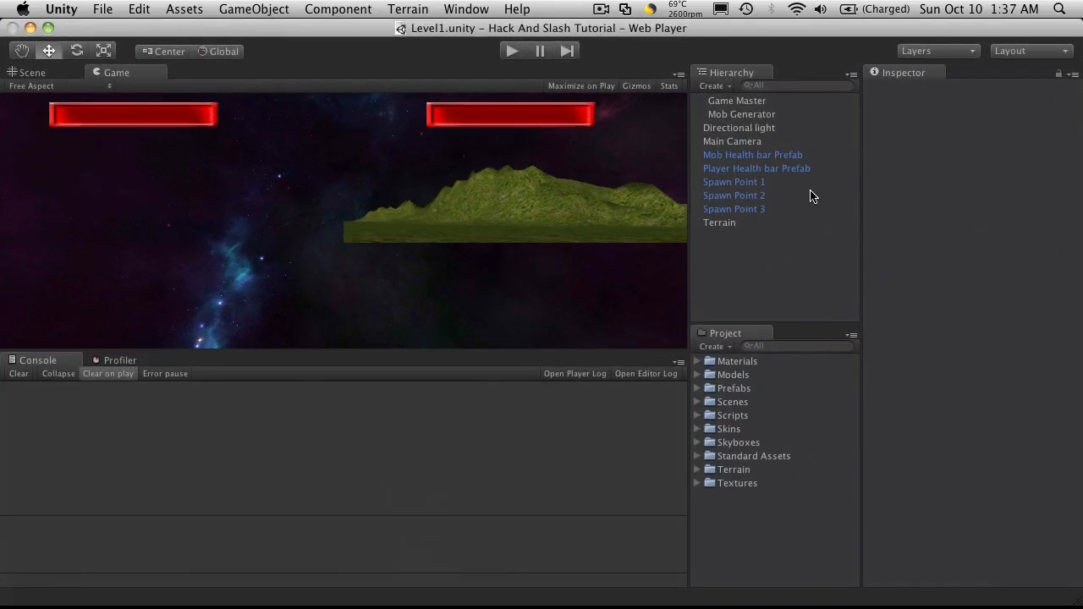
{"action": "left_click", "coordinate": [724, 484]}
{"action": "right_click", "coordinate": [722, 506]}
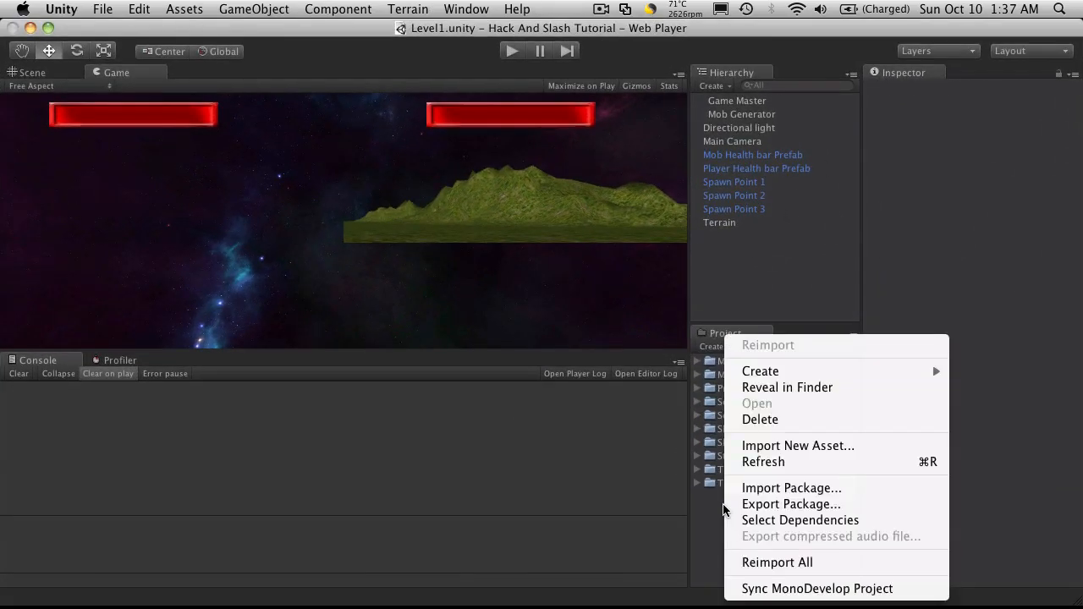
{"action": "left_click", "coordinate": [857, 488]}
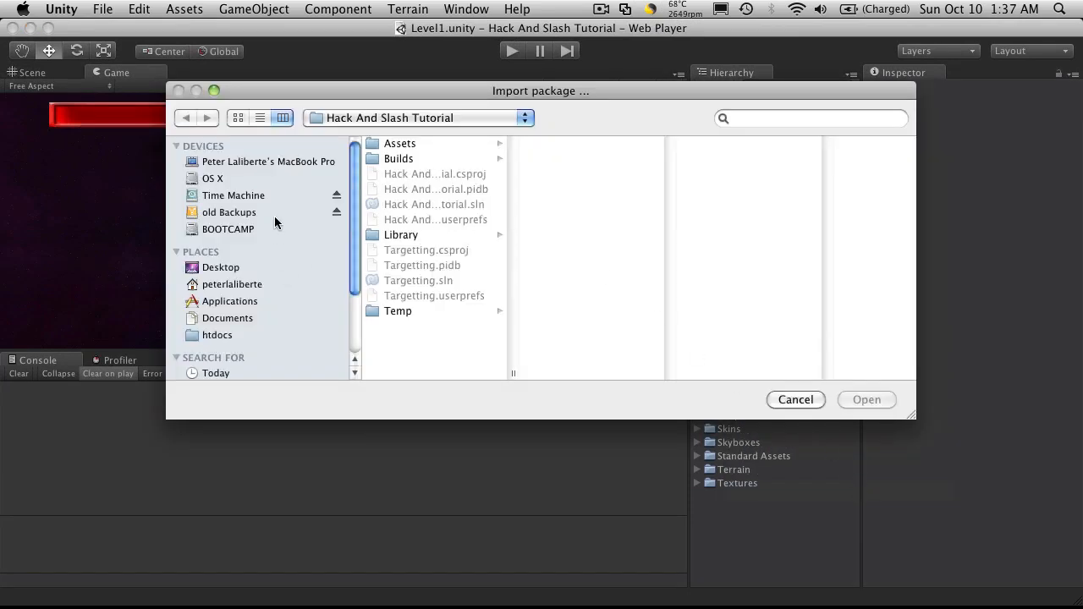
Browse to the Standard Packages folder inside the Unity folder in Applications.
{"action": "left_click", "coordinate": [236, 302]}
{"action": "scroll", "coordinate": [415, 290], "scroll_direction": "down", "scroll_amount": 15}
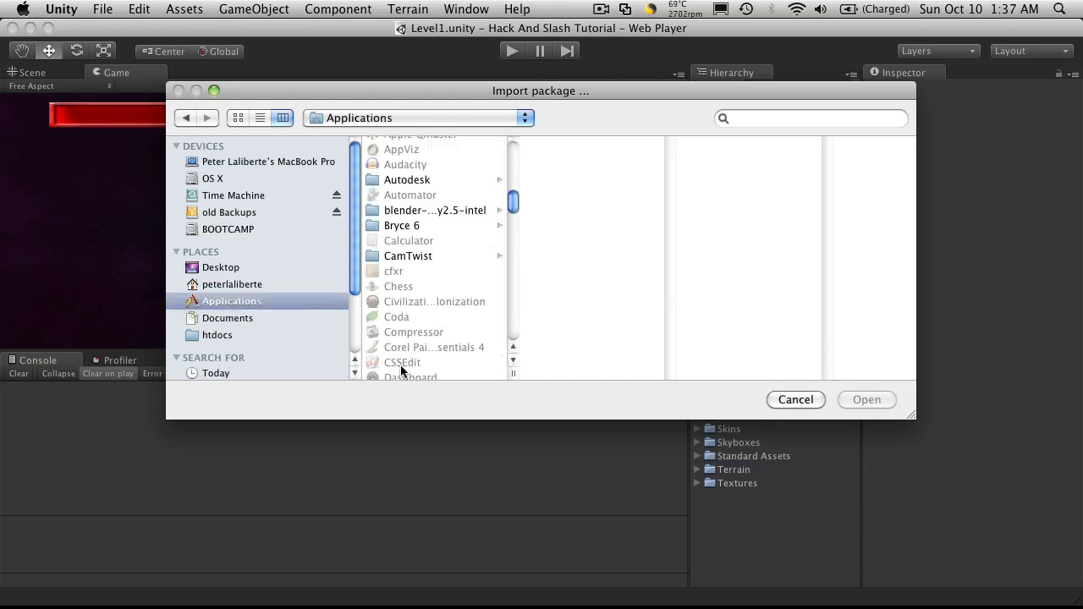
{"action": "scroll", "coordinate": [418, 296], "scroll_direction": "down", "scroll_amount": 3}
{"action": "scroll", "coordinate": [416, 303], "scroll_direction": "up", "scroll_amount": 2}
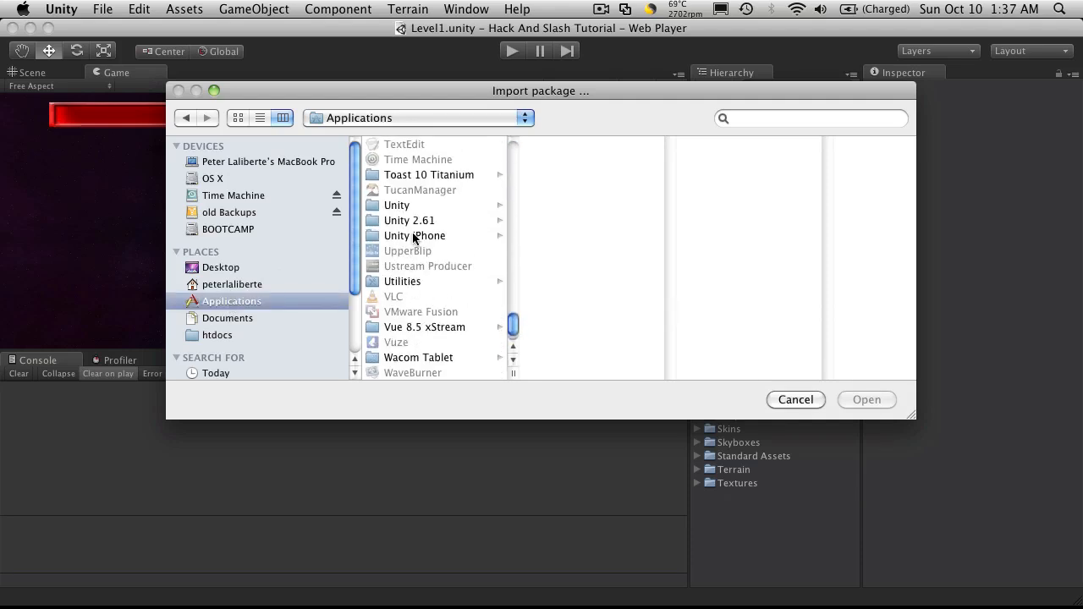
{"action": "left_click", "coordinate": [402, 206]}
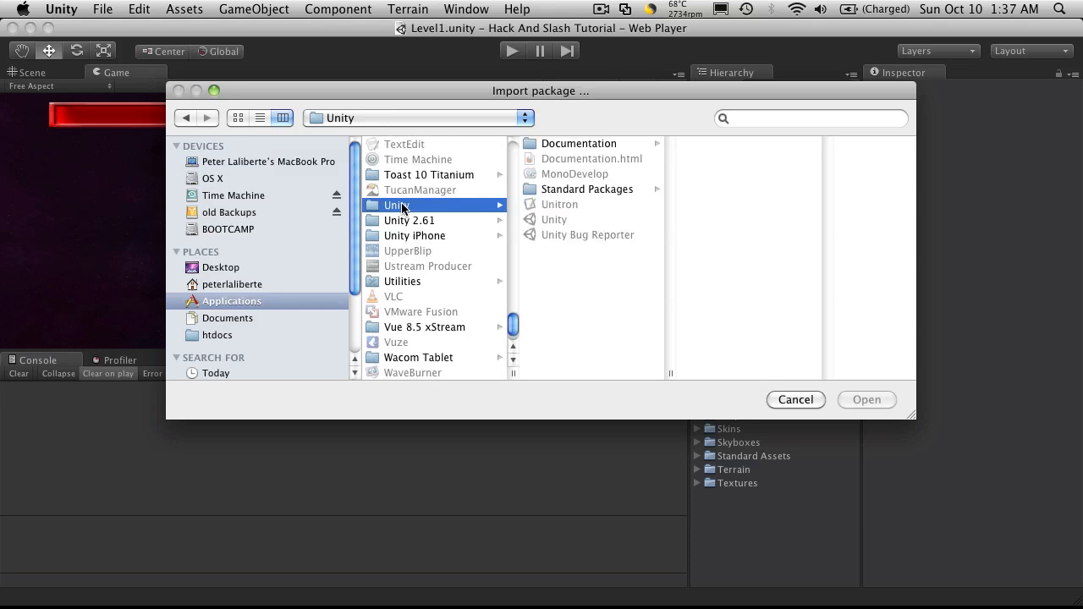
{"action": "left_click", "coordinate": [617, 190]}
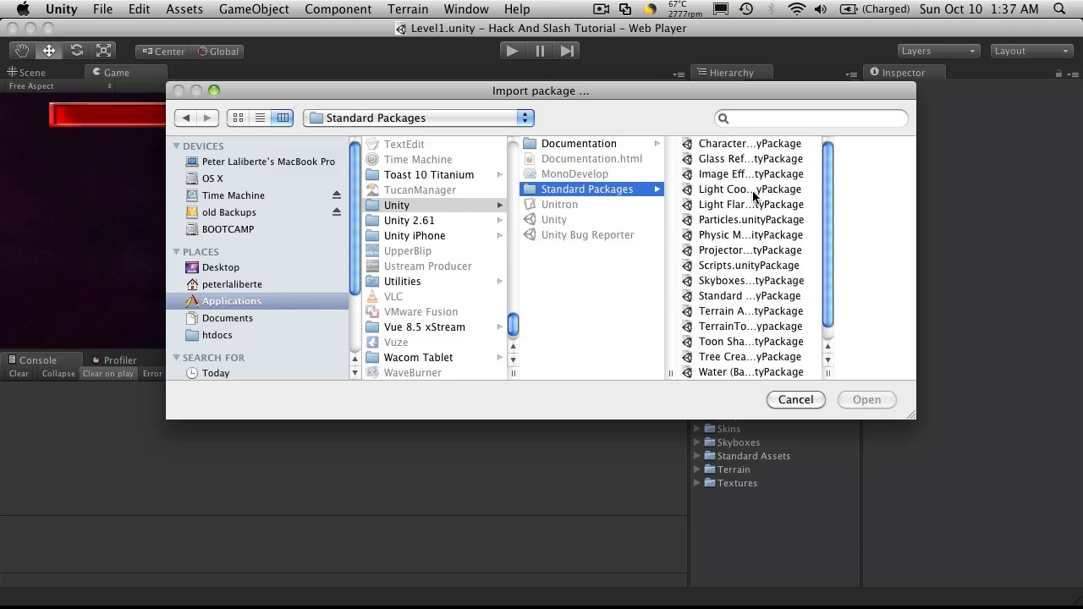
Enlarge the file dialog to show full package names and open TerrainToolkit_v1.0.unitypackage.
{"action": "scroll", "coordinate": [755, 201], "scroll_direction": "down", "scroll_amount": 1}
{"action": "scroll", "coordinate": [740, 301], "scroll_direction": "up", "scroll_amount": 1}
{"action": "left_click_drag", "start_coordinate": [910, 421], "coordinate": [930, 517]}
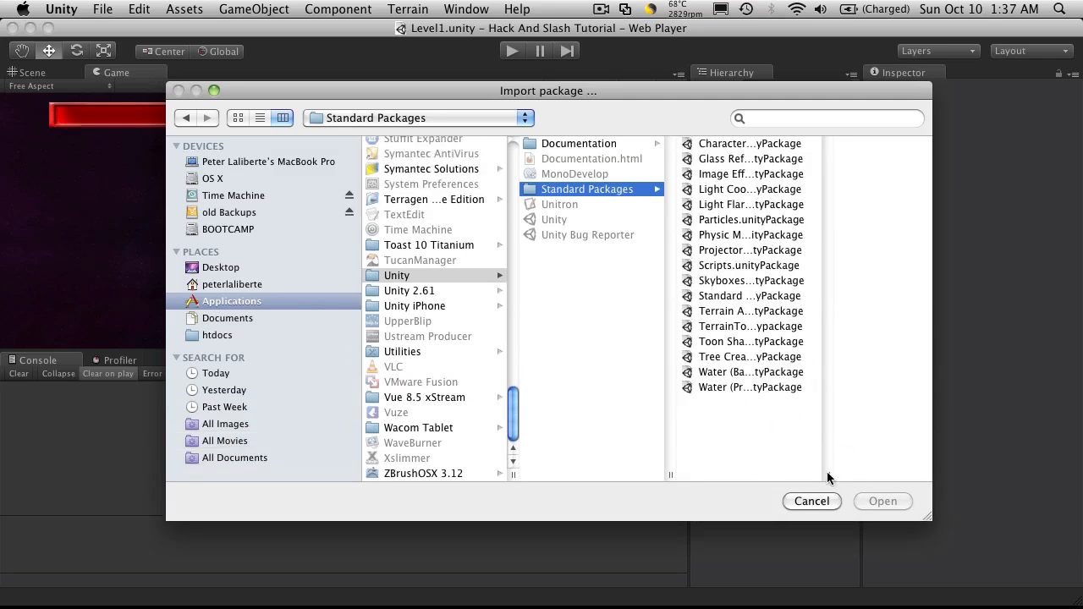
{"action": "left_click_drag", "start_coordinate": [827, 478], "coordinate": [900, 478]}
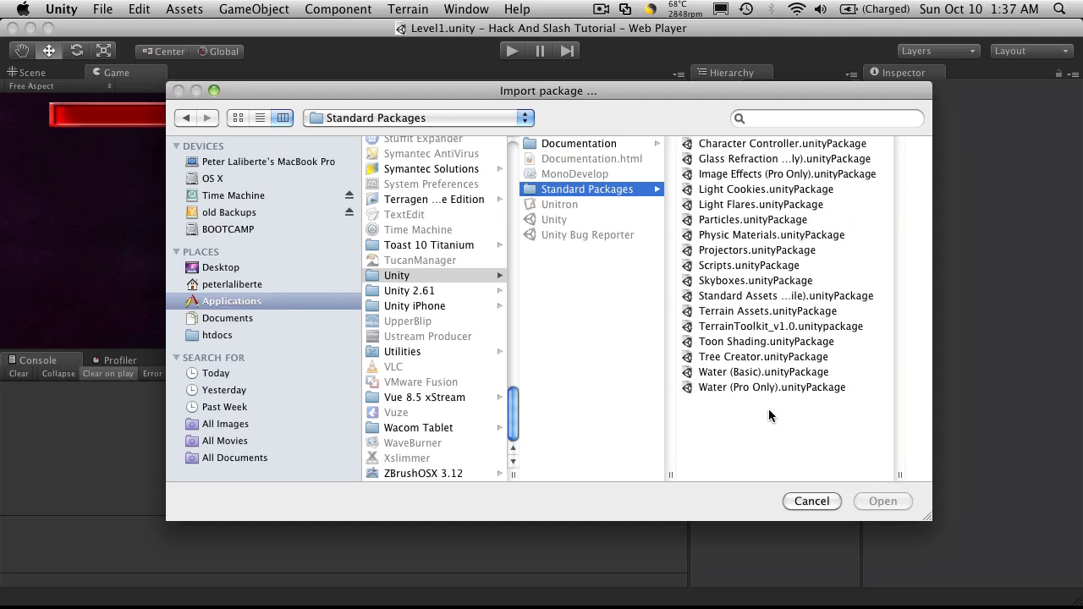
{"action": "left_click", "coordinate": [780, 325]}
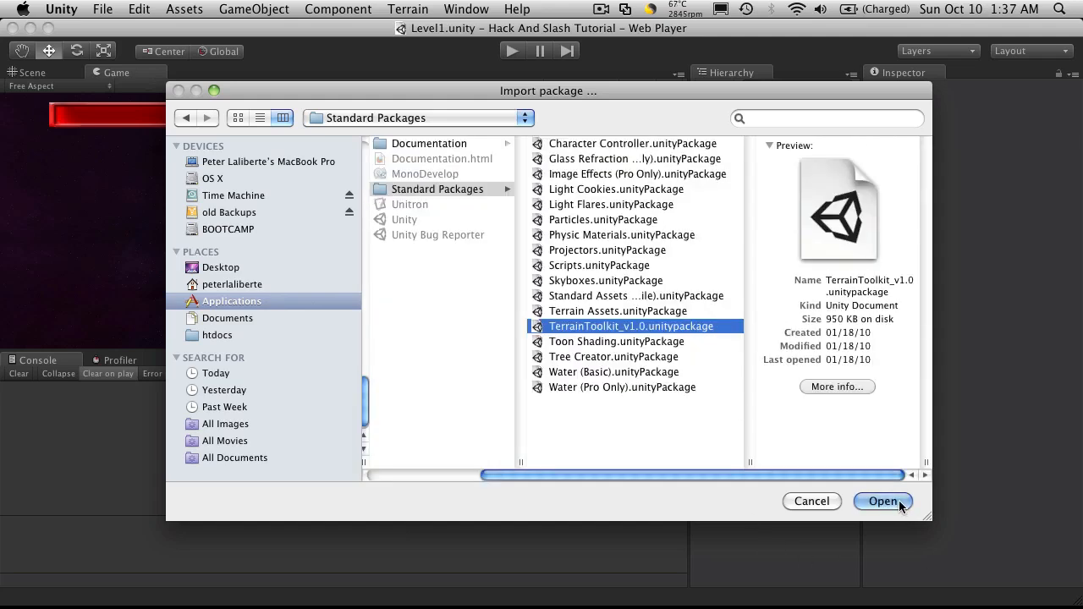
{"action": "left_click", "coordinate": [883, 501]}
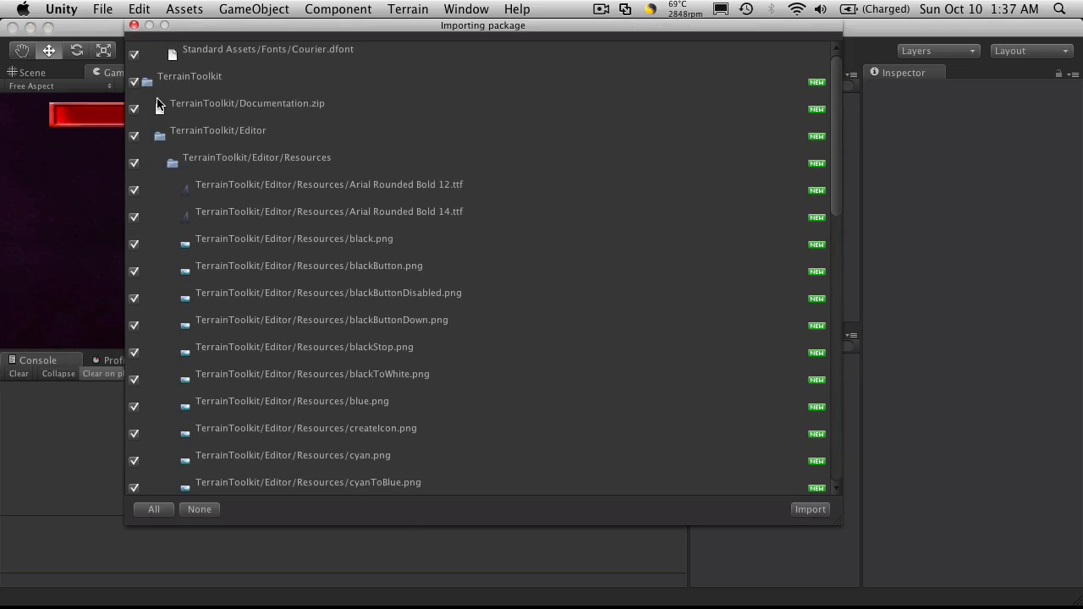
Import all items of the Terrain Toolkit package and check the contents of the TerrainToolkit folder in the project.
{"action": "scroll", "coordinate": [288, 110], "scroll_direction": "down", "scroll_amount": 15}
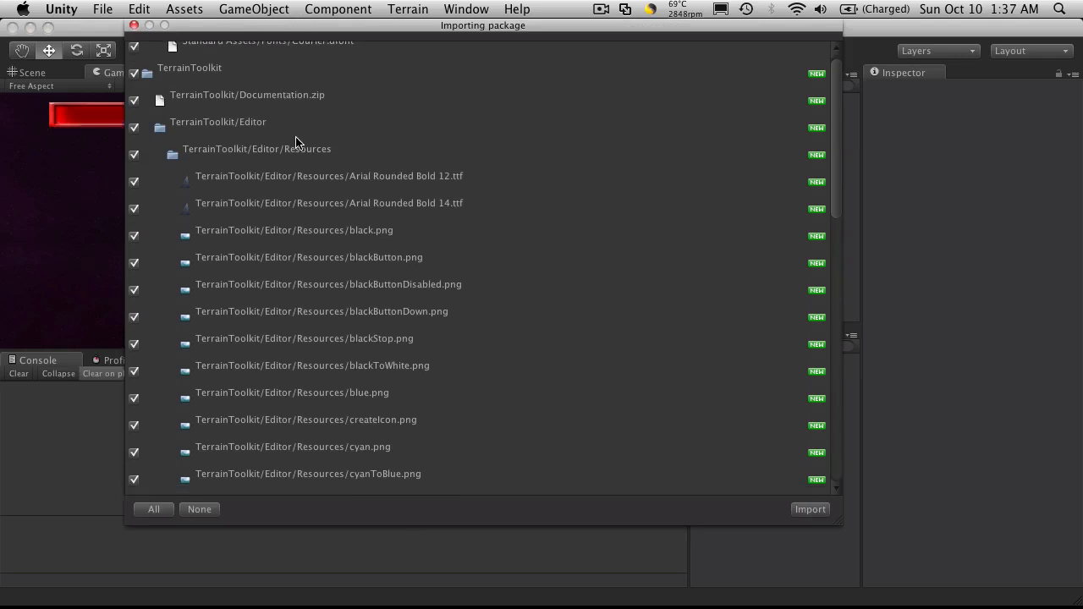
{"action": "scroll", "coordinate": [327, 287], "scroll_direction": "down", "scroll_amount": 3}
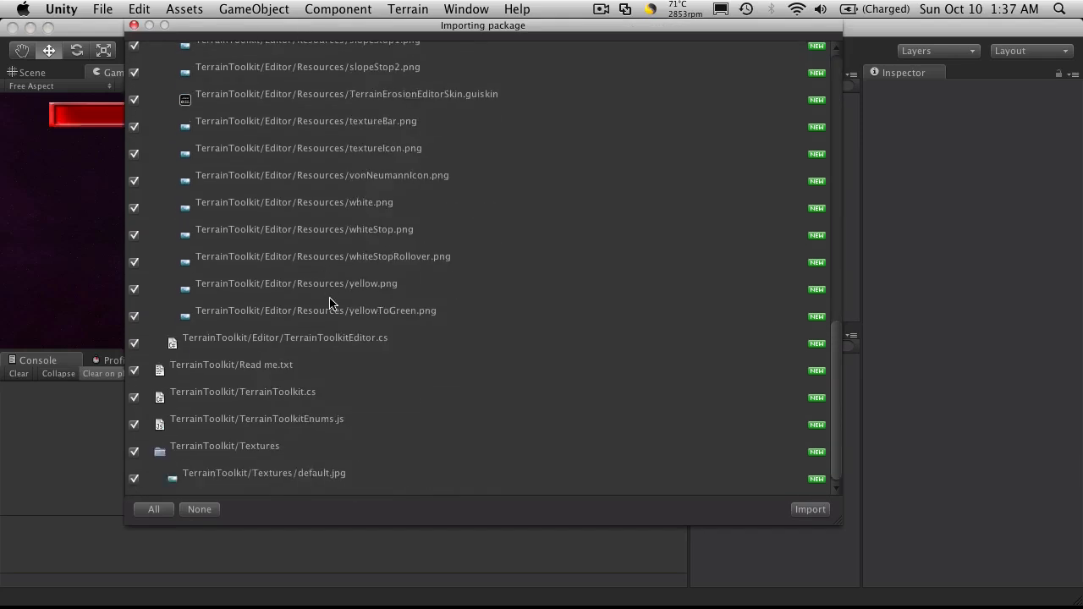
{"action": "scroll", "coordinate": [330, 303], "scroll_direction": "up", "scroll_amount": 18}
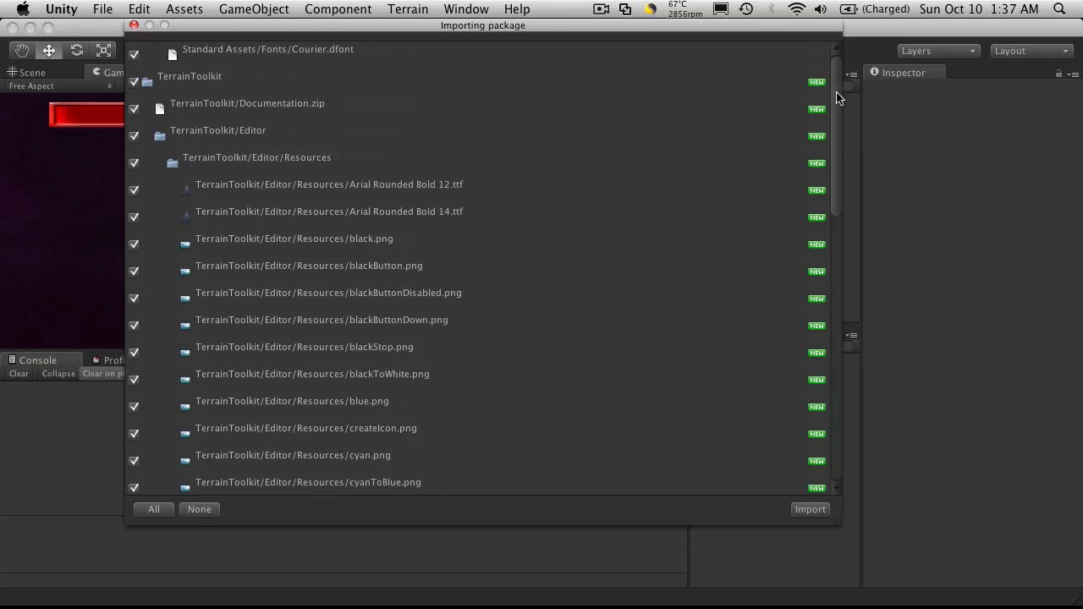
{"action": "left_click", "coordinate": [808, 511]}
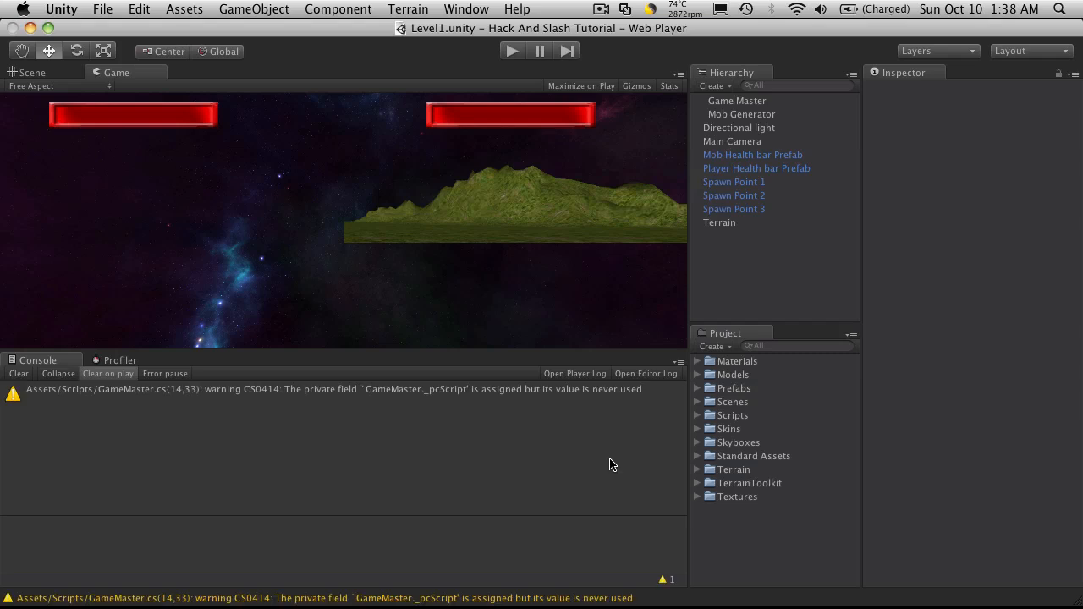
{"action": "left_click", "coordinate": [698, 483]}
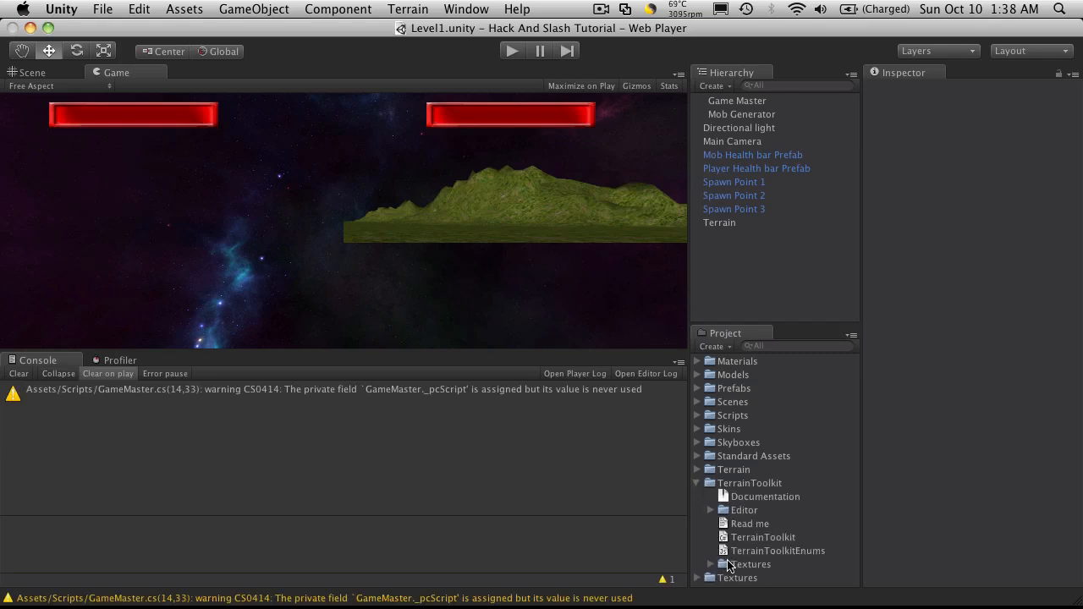
{"action": "left_click", "coordinate": [698, 483]}
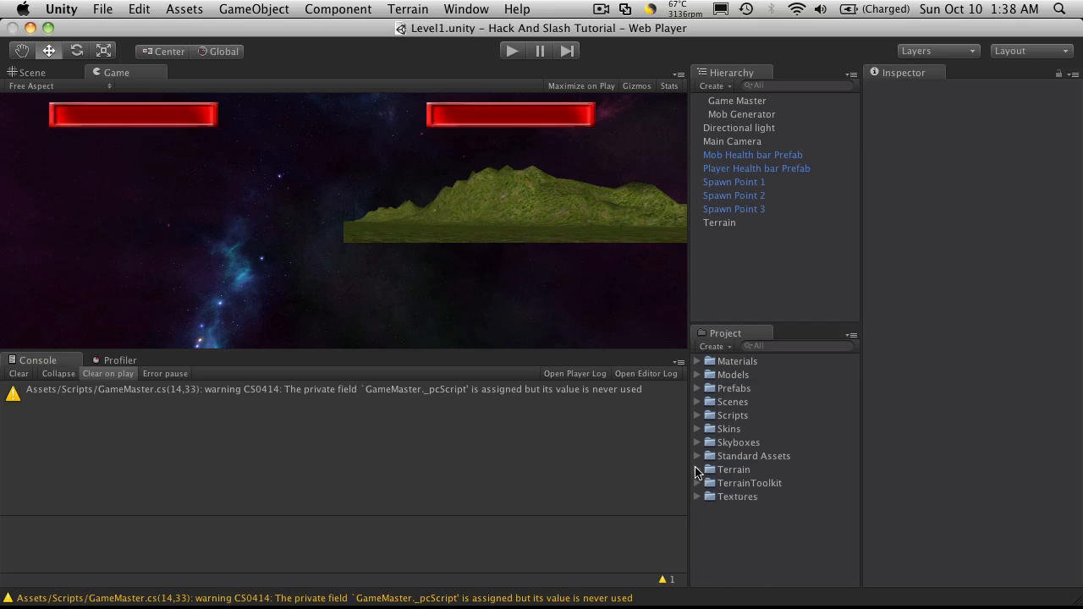
View the existing Terrain in the scene and delete it from the level.
{"action": "left_click", "coordinate": [728, 225]}
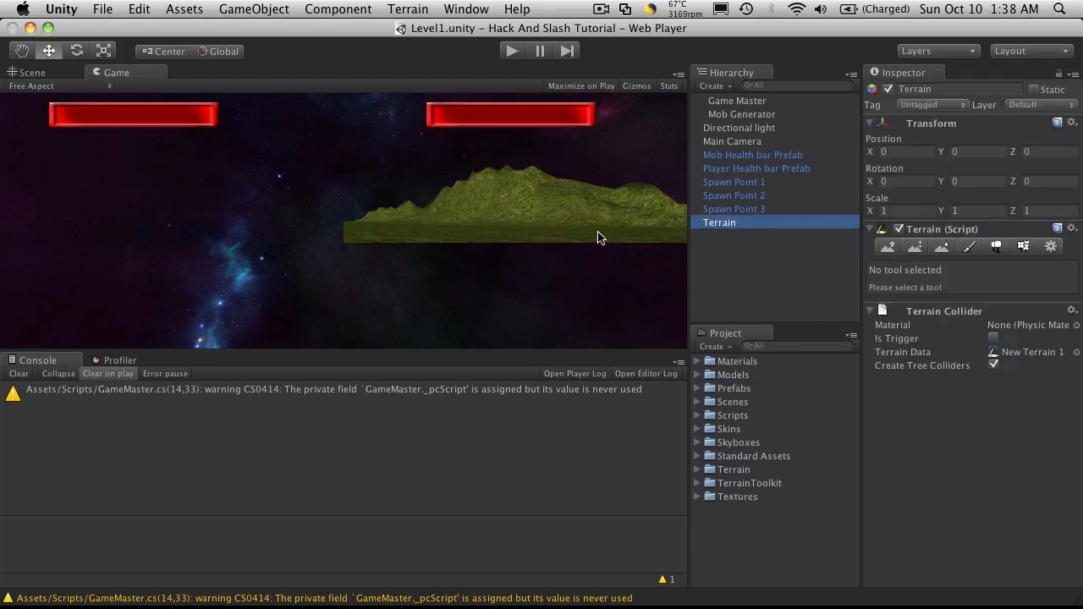
{"action": "left_click", "coordinate": [33, 73]}
{"action": "left_click_drag", "start_coordinate": [443, 249], "coordinate": [485, 261], "text": "alt"}
{"action": "key", "text": "w"}
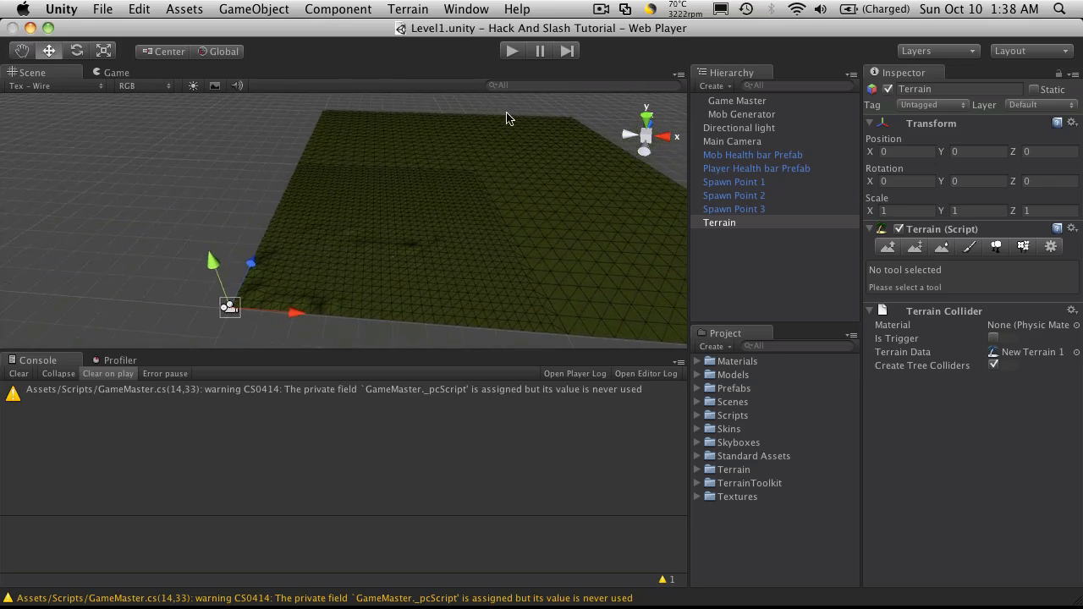
{"action": "left_click", "coordinate": [774, 268]}
{"action": "left_click", "coordinate": [726, 227]}
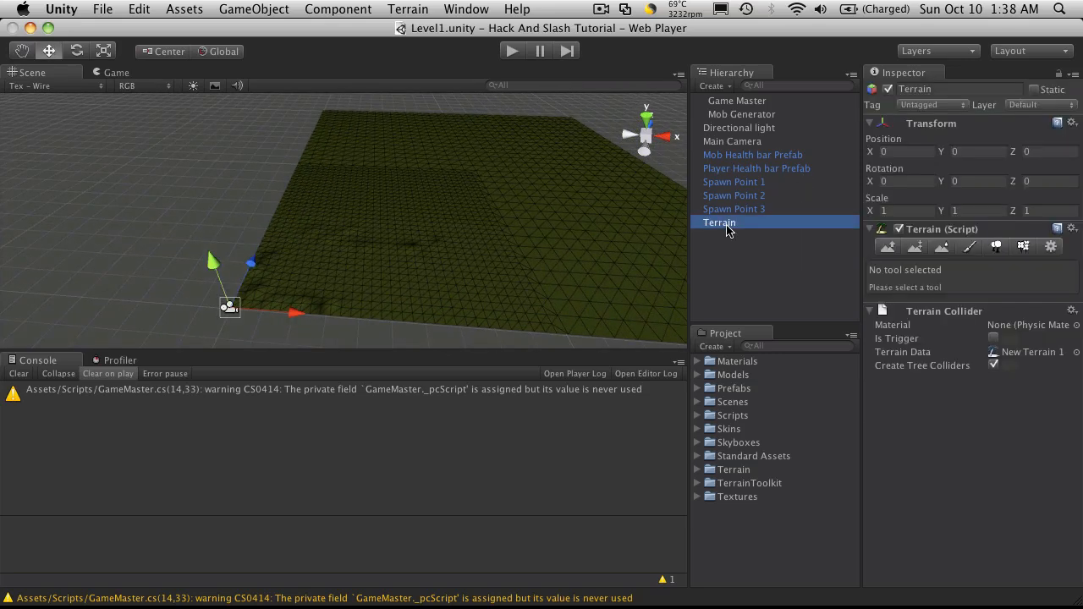
{"action": "key", "text": "super+BackSpace"}
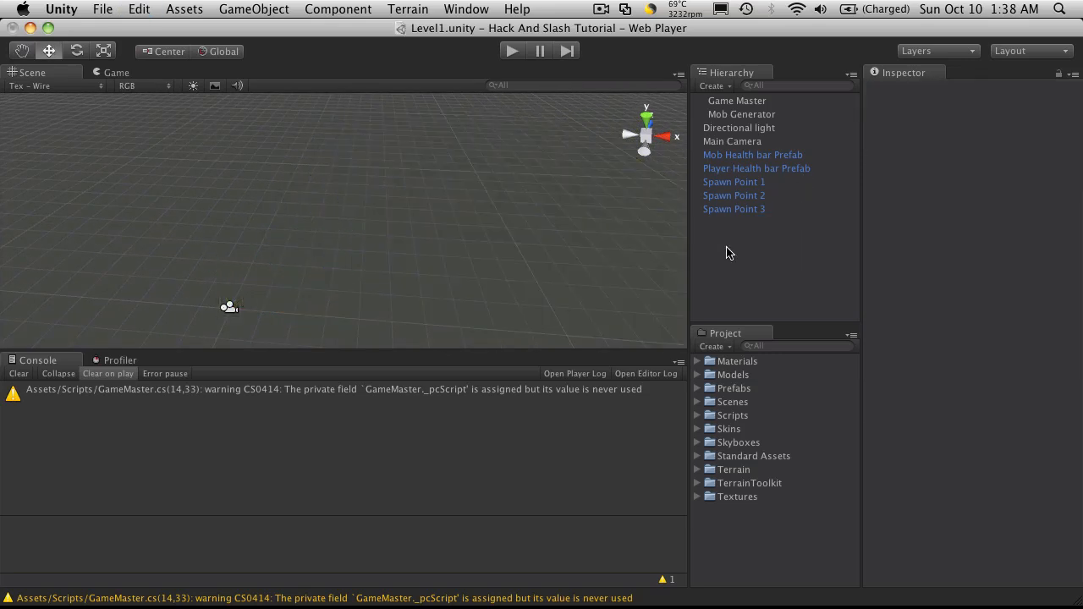
Delete the New Terrain 1 asset from the project's Terrain folder.
{"action": "left_click", "coordinate": [697, 470]}
{"action": "left_click", "coordinate": [749, 484]}
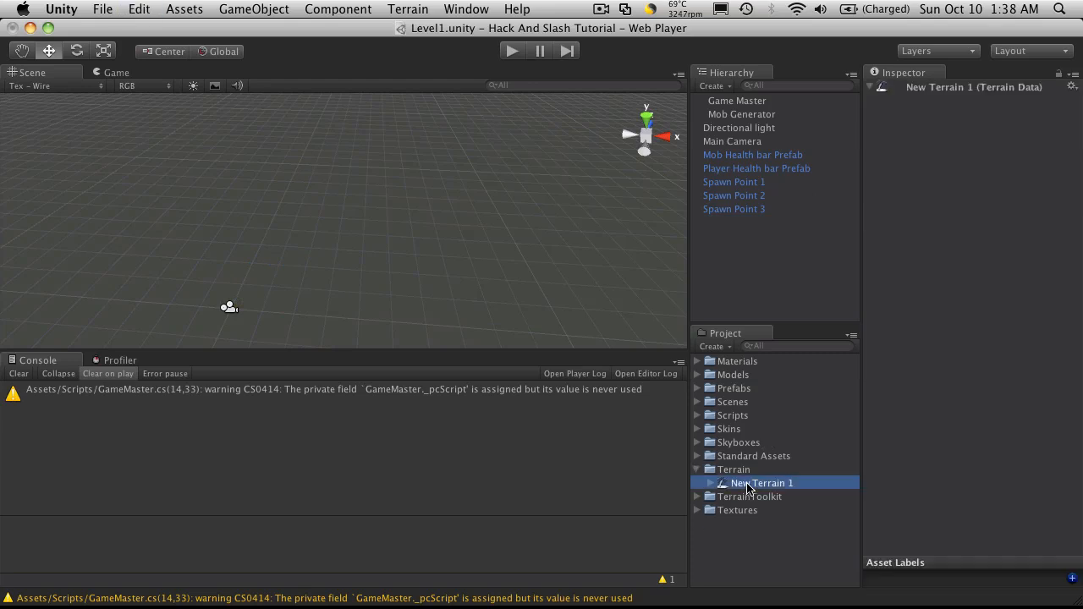
{"action": "key", "text": "super+BackSpace"}
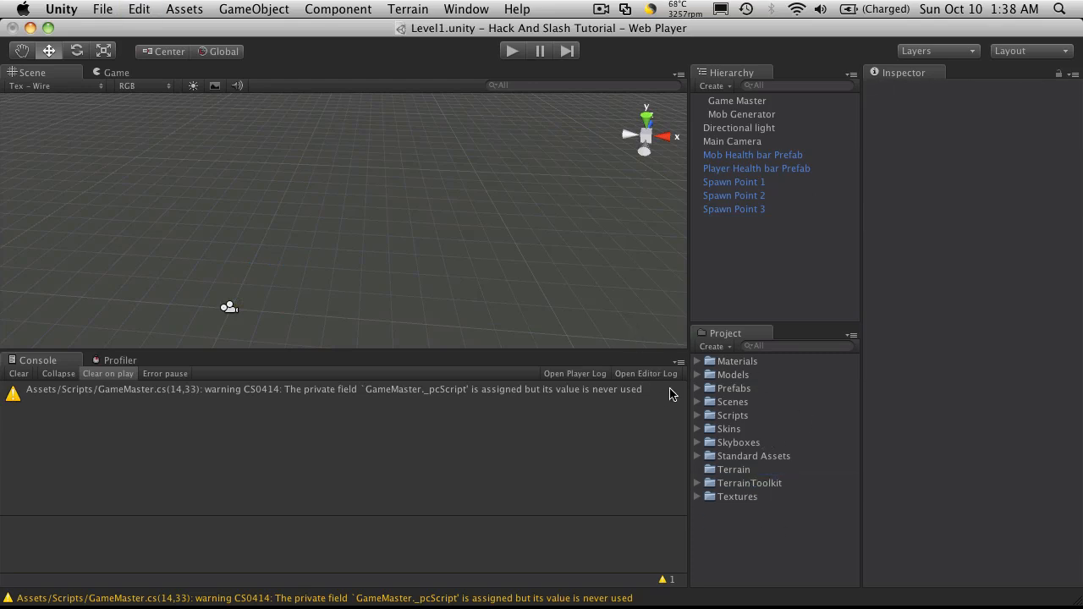
Create a new terrain and apply its default resolution settings, with width 2000, height 600, length 2000 and heightmap resolution 513.
{"action": "left_click", "coordinate": [406, 10]}
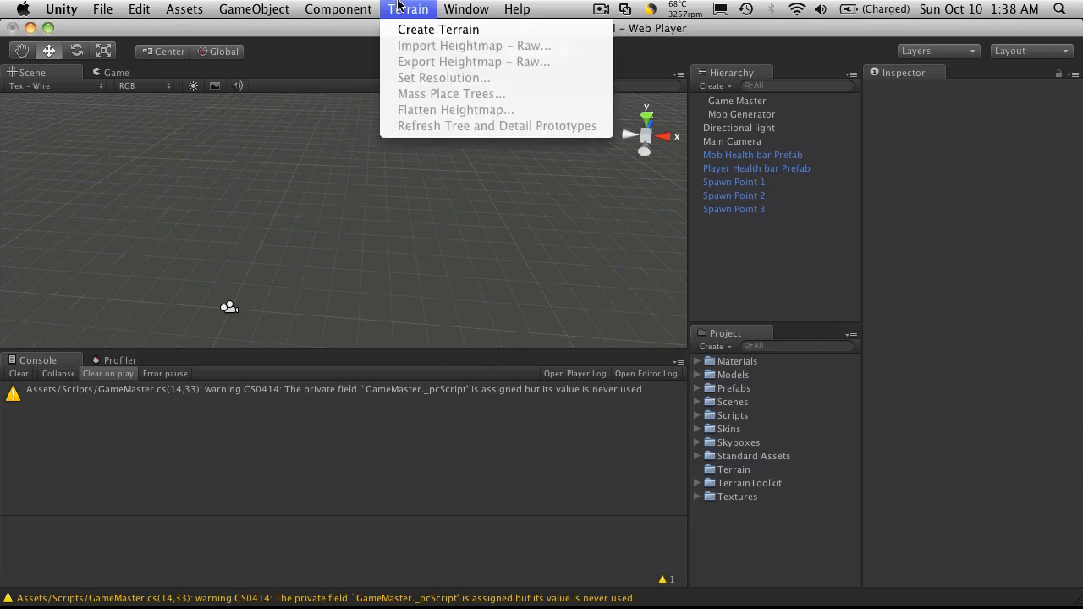
{"action": "left_click", "coordinate": [418, 30]}
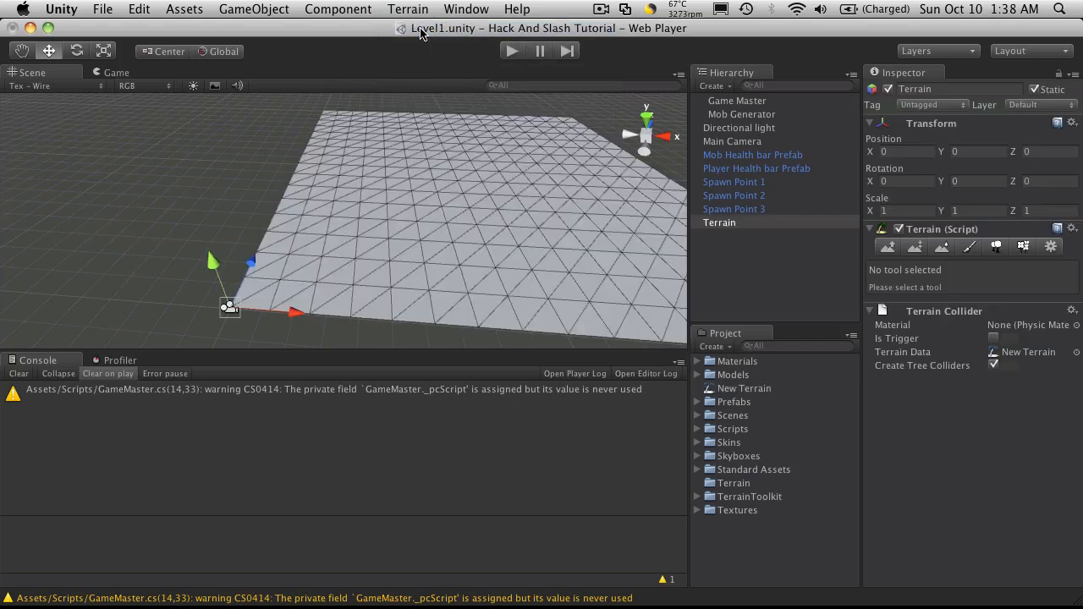
{"action": "left_click", "coordinate": [408, 9]}
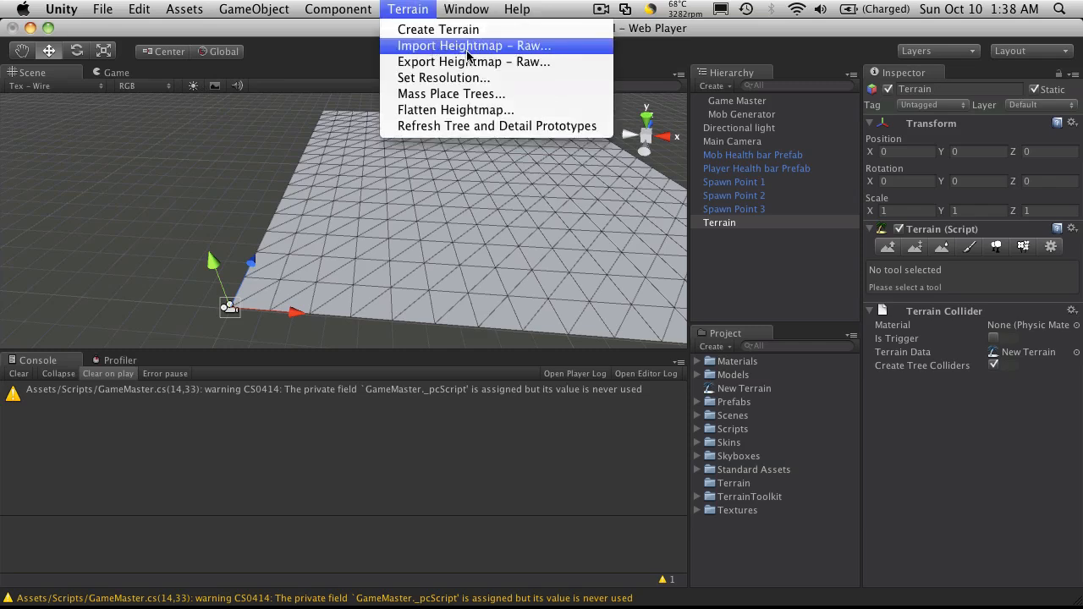
{"action": "left_click", "coordinate": [480, 78]}
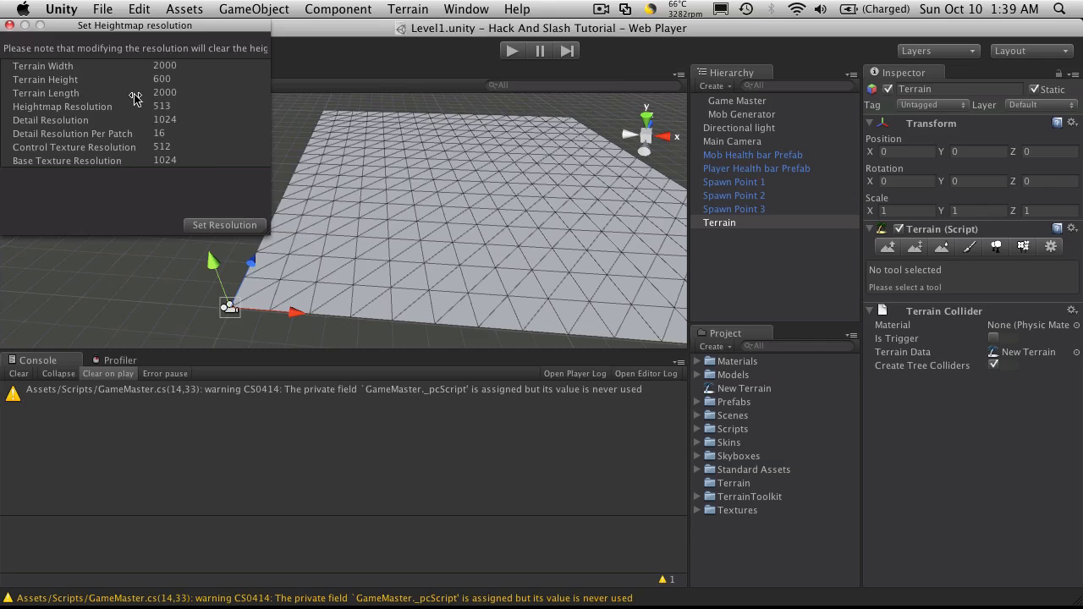
{"action": "left_click", "coordinate": [231, 225]}
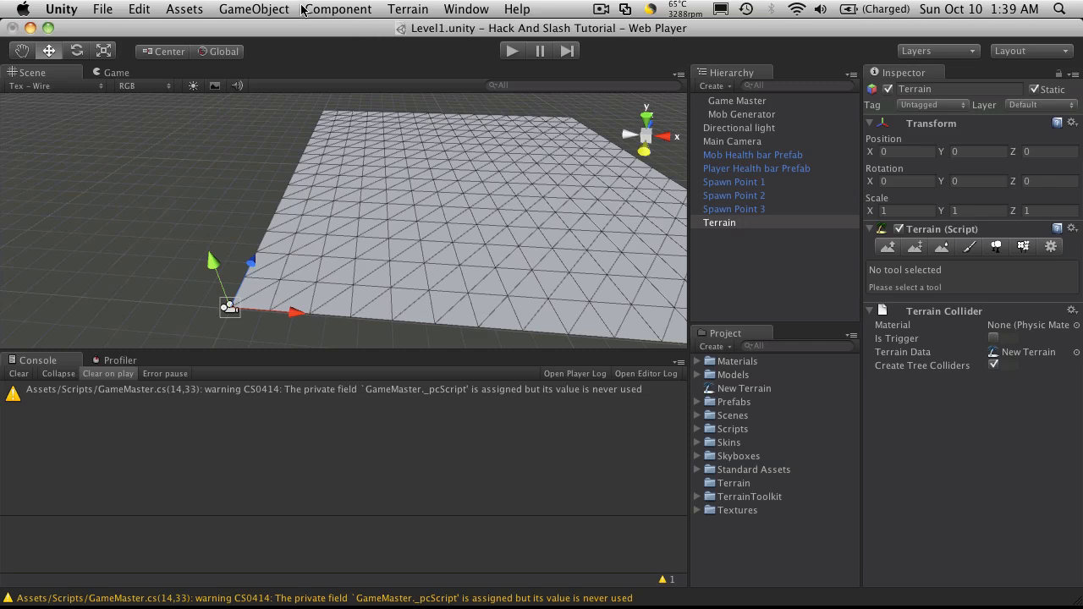
Add the Terrain Toolkit component to the selected Terrain and widen the Inspector to show its full settings.
{"action": "left_click", "coordinate": [390, 8]}
{"action": "mouse_move", "coordinate": [338, 9]}
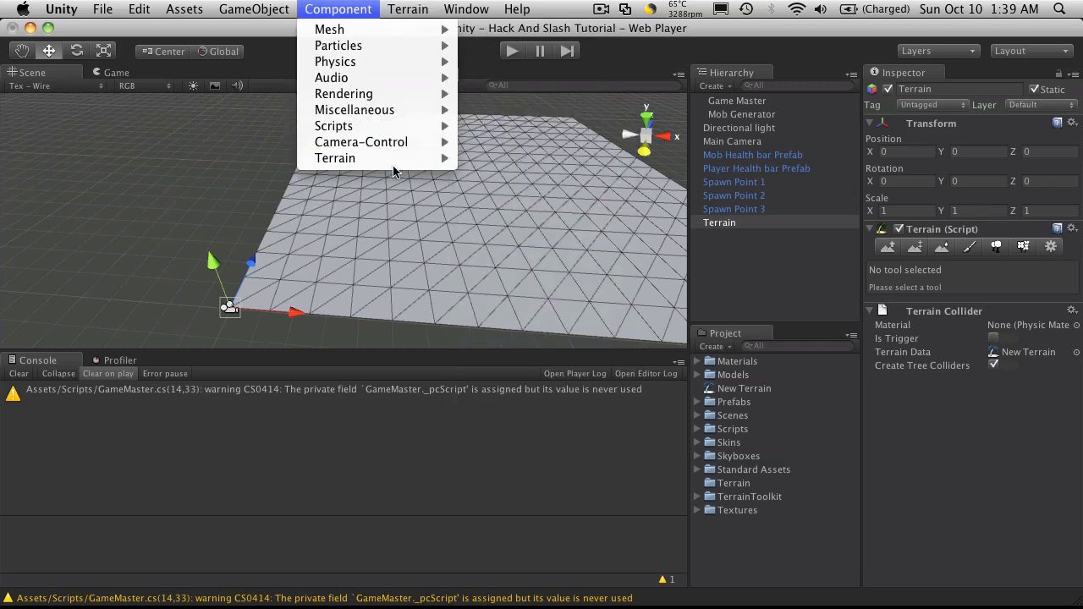
{"action": "mouse_move", "coordinate": [394, 163]}
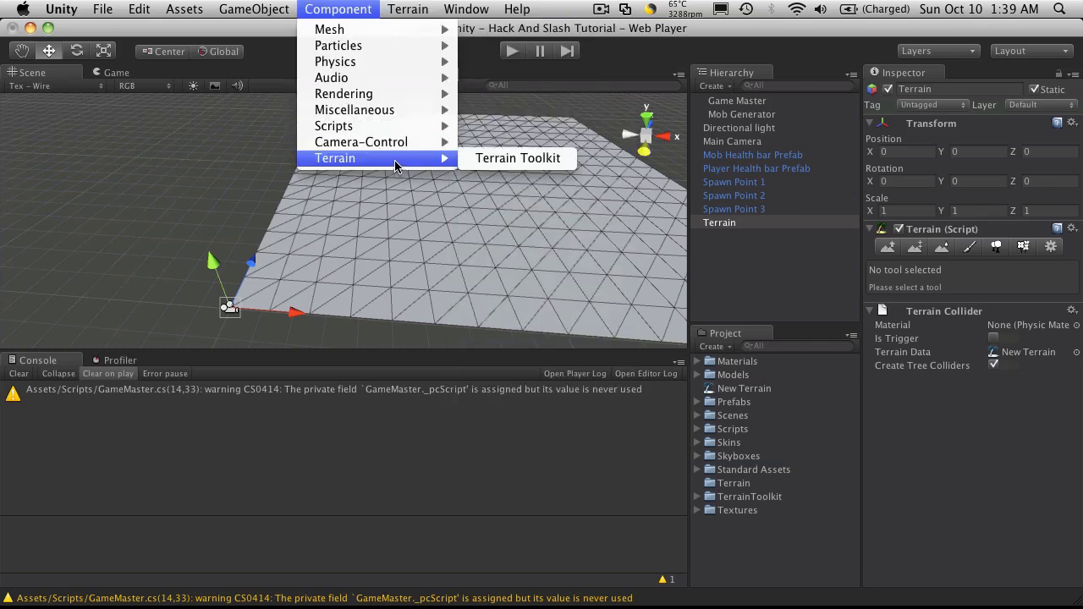
{"action": "left_click", "coordinate": [511, 161]}
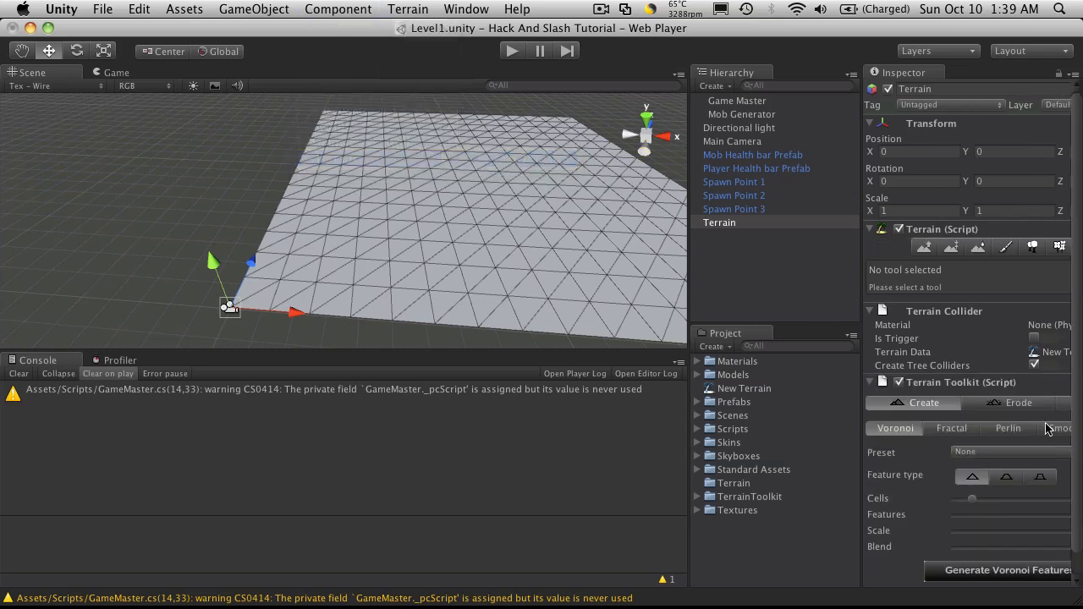
{"action": "scroll", "coordinate": [987, 340], "scroll_direction": "down", "scroll_amount": 1}
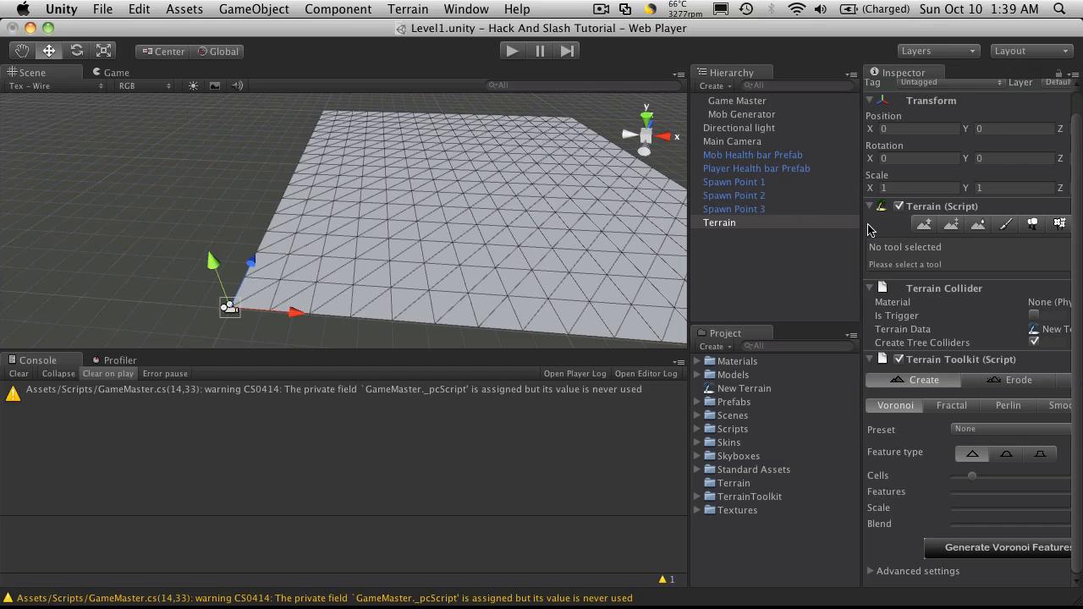
{"action": "left_click_drag", "start_coordinate": [862, 224], "coordinate": [756, 225]}
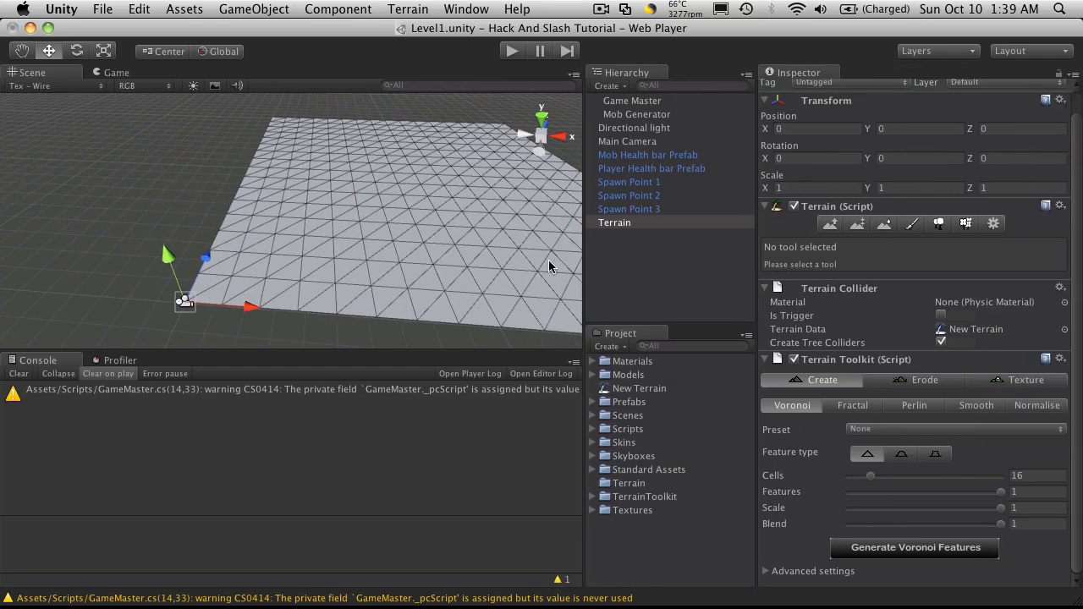
Reselect the Terrain and orient the scene view so that the whole flat terrain is seen head-on.
{"action": "left_click", "coordinate": [697, 281]}
{"action": "left_click", "coordinate": [648, 223]}
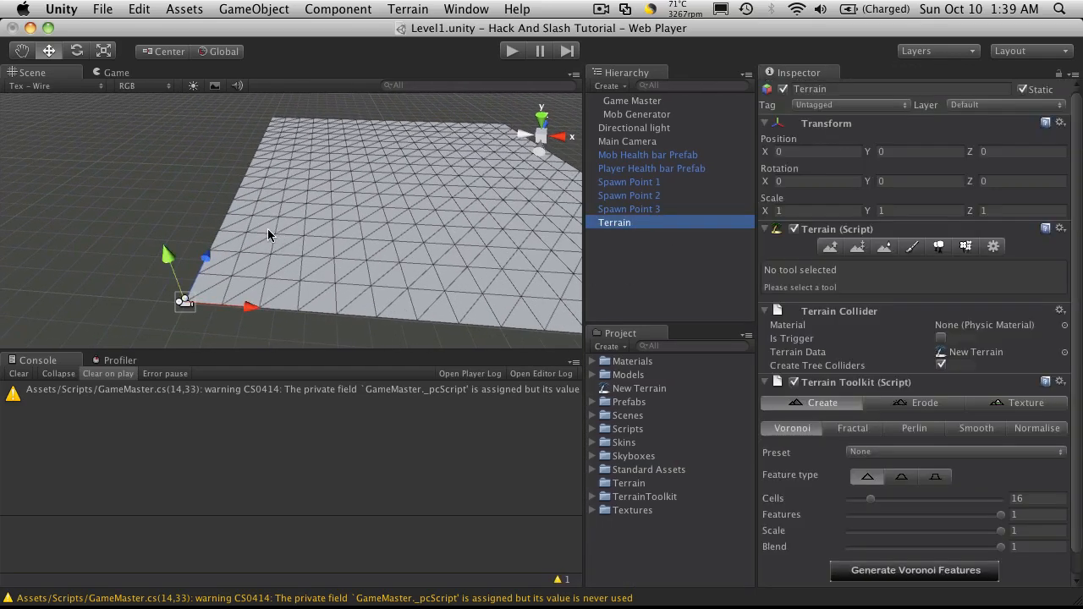
{"action": "scroll", "coordinate": [266, 243], "scroll_direction": "up", "scroll_amount": 5}
{"action": "scroll", "coordinate": [399, 182], "scroll_direction": "down", "scroll_amount": 6}
{"action": "left_click_drag", "start_coordinate": [400, 182], "coordinate": [459, 237], "text": "alt"}
{"action": "left_click_drag", "start_coordinate": [475, 190], "coordinate": [333, 187], "text": "alt"}
{"action": "middle_click_drag", "start_coordinate": [329, 165], "coordinate": [314, 200], "text": "alt"}
{"action": "left_click_drag", "start_coordinate": [314, 200], "coordinate": [334, 199], "text": "alt"}
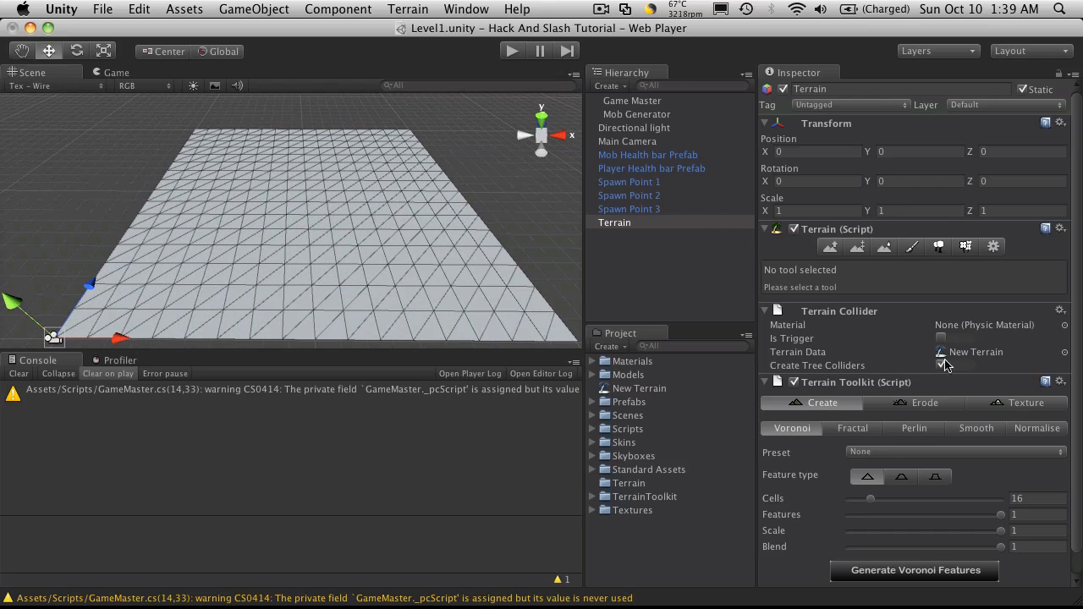
Collapse the Terrain Collider component and increase the number of cells for the toolkit's Voronoi features.
{"action": "scroll", "coordinate": [948, 478], "scroll_direction": "down", "scroll_amount": 1}
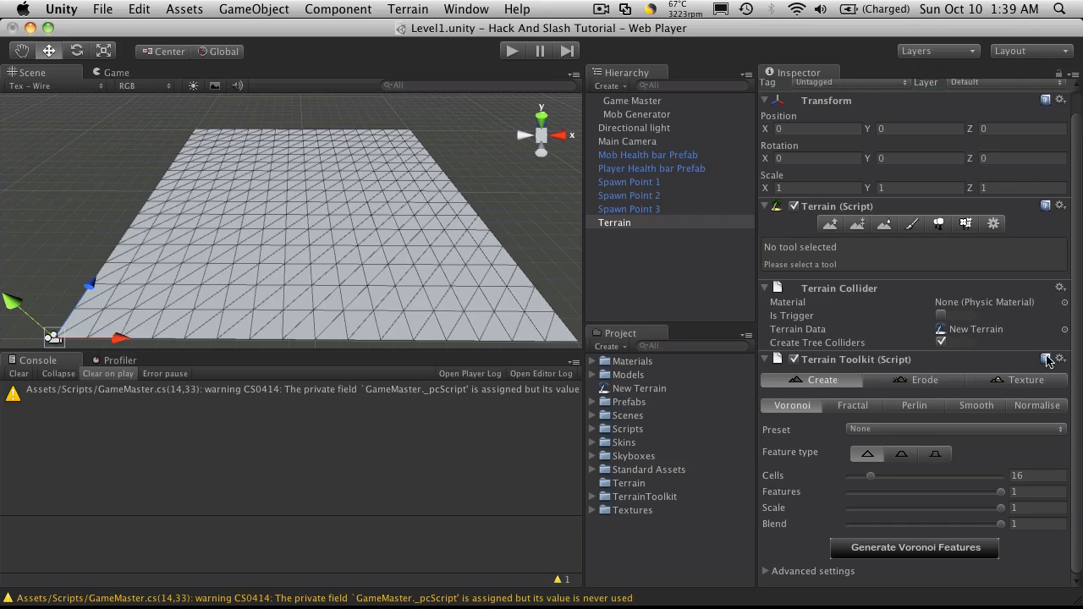
{"action": "left_click", "coordinate": [771, 291]}
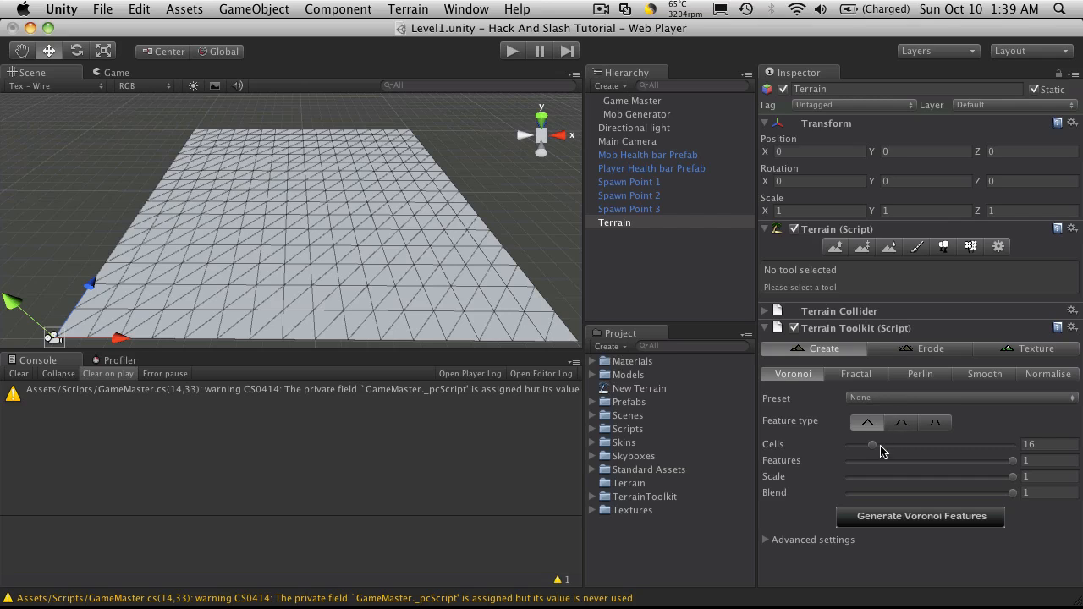
{"action": "left_click_drag", "start_coordinate": [873, 446], "coordinate": [954, 447]}
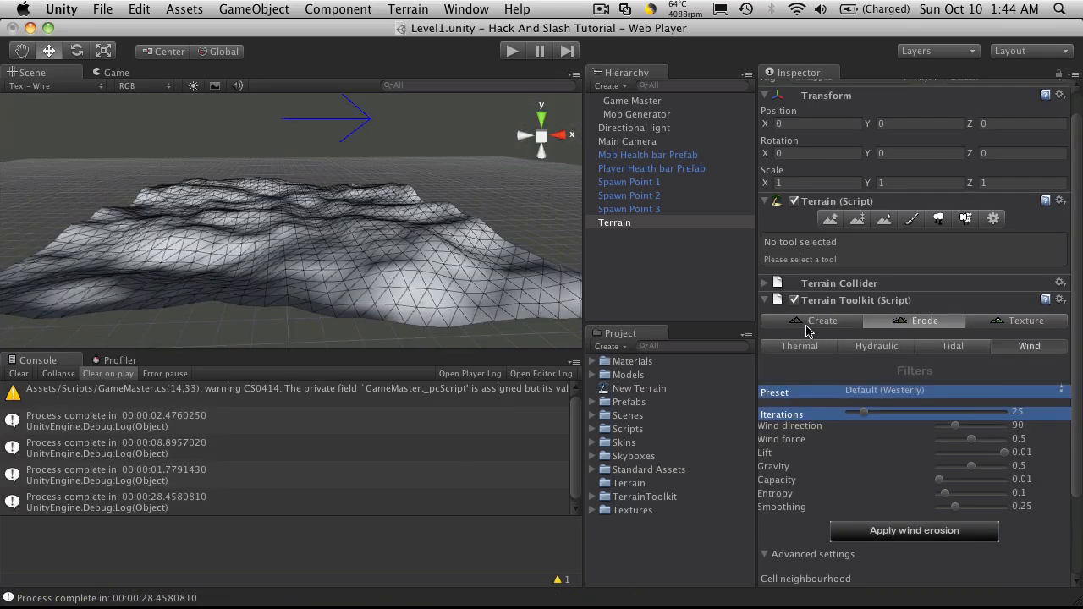
Review the Terrain Toolkit's Create and Erode settings, show its Texture settings, and inspect the generated terrain.
{"action": "left_click", "coordinate": [811, 326]}
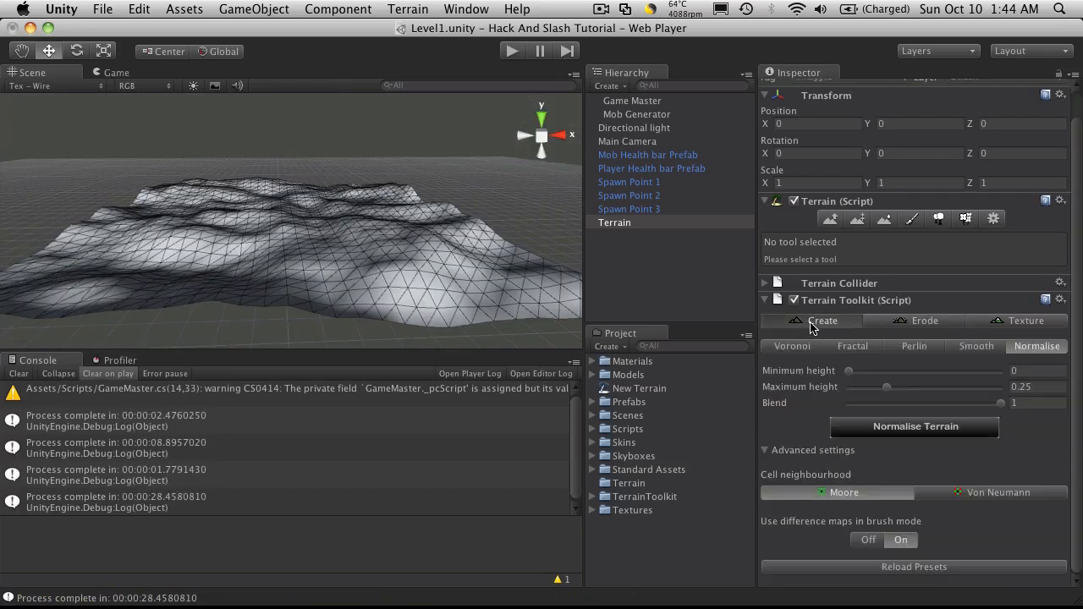
{"action": "left_click", "coordinate": [907, 328]}
{"action": "left_click", "coordinate": [1034, 325]}
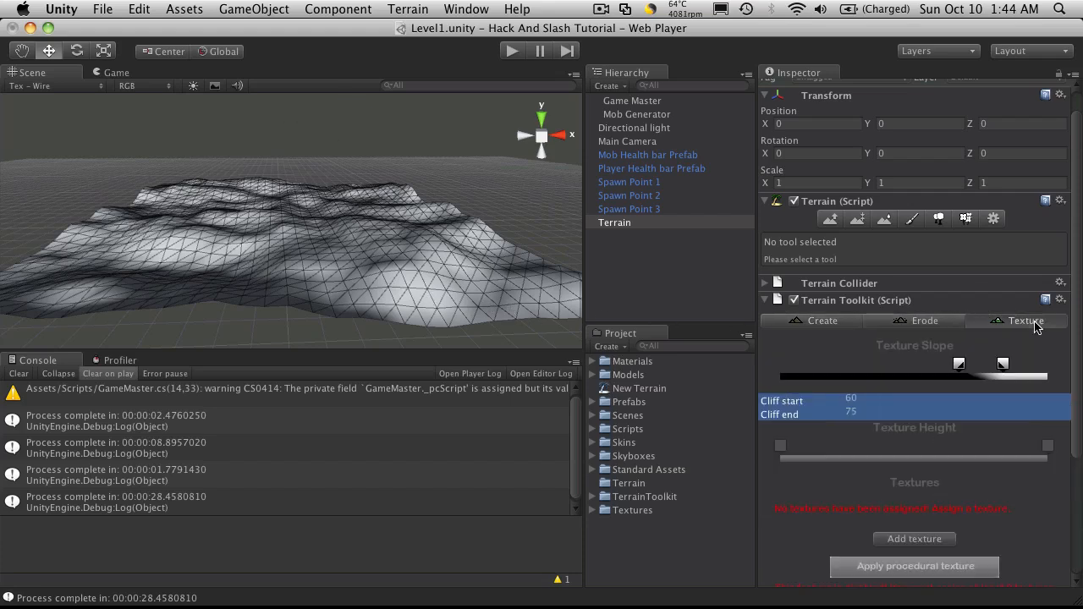
{"action": "scroll", "coordinate": [307, 235], "scroll_direction": "down", "scroll_amount": 2}
{"action": "left_click_drag", "start_coordinate": [331, 107], "coordinate": [337, 43], "text": "alt"}
{"action": "left_click_drag", "start_coordinate": [282, 110], "coordinate": [292, 305], "text": "alt"}
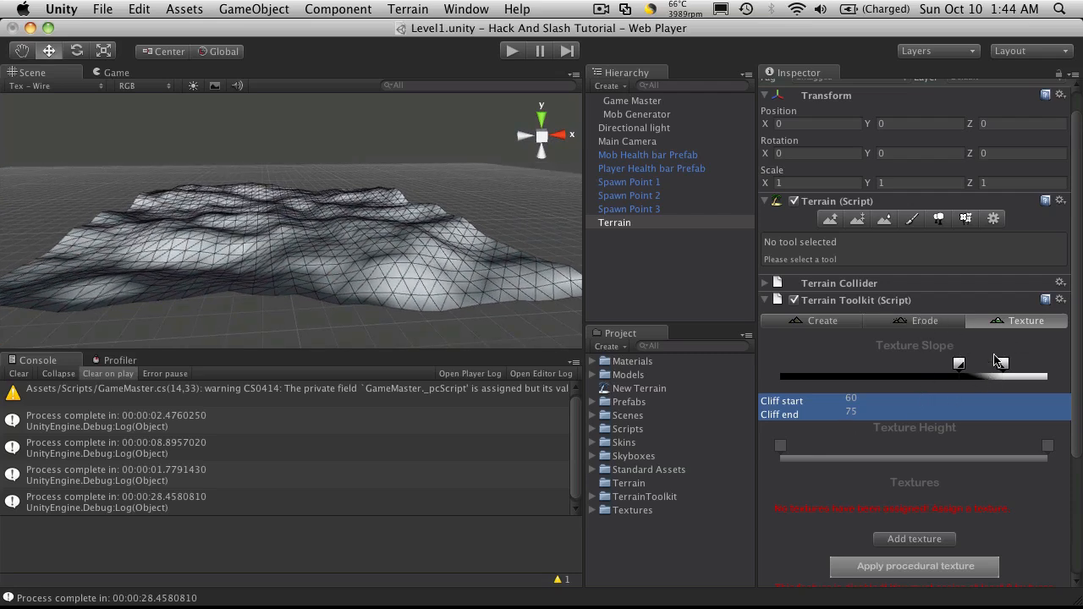
{"action": "scroll", "coordinate": [936, 356], "scroll_direction": "down", "scroll_amount": 3}
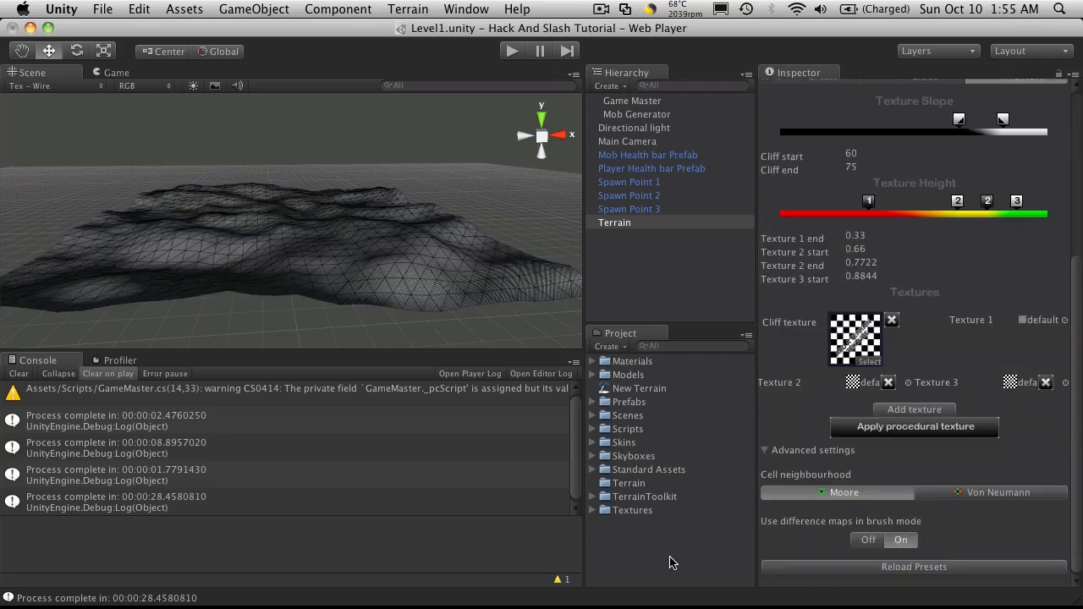
Start a package import and browse to the Standard Packages folder inside Applications/Unity.
{"action": "right_click", "coordinate": [673, 562]}
{"action": "left_click", "coordinate": [757, 489]}
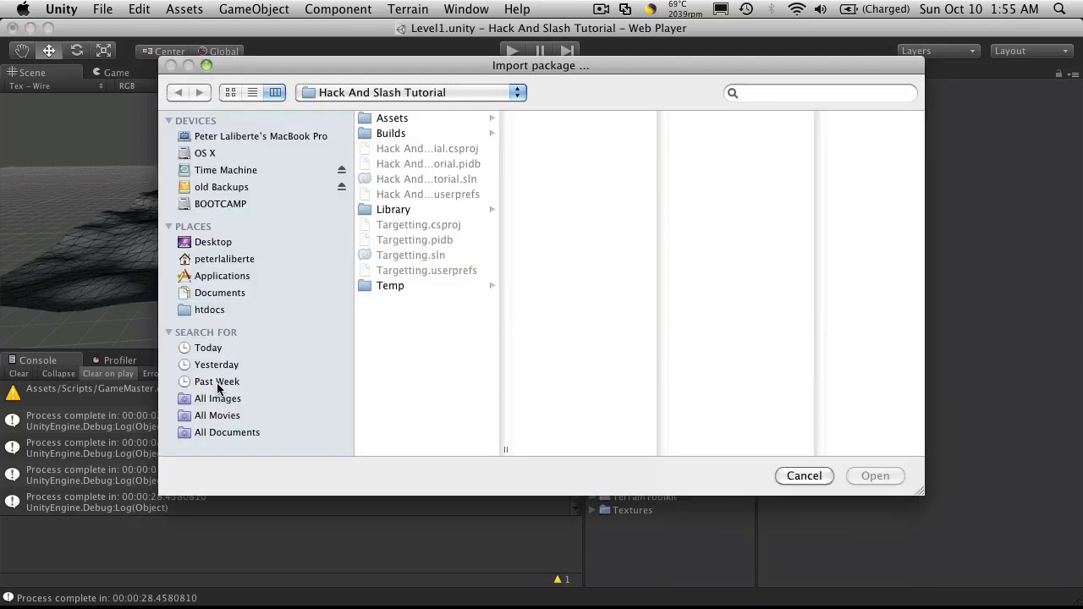
{"action": "left_click", "coordinate": [213, 277]}
{"action": "scroll", "coordinate": [393, 292], "scroll_direction": "down", "scroll_amount": 1}
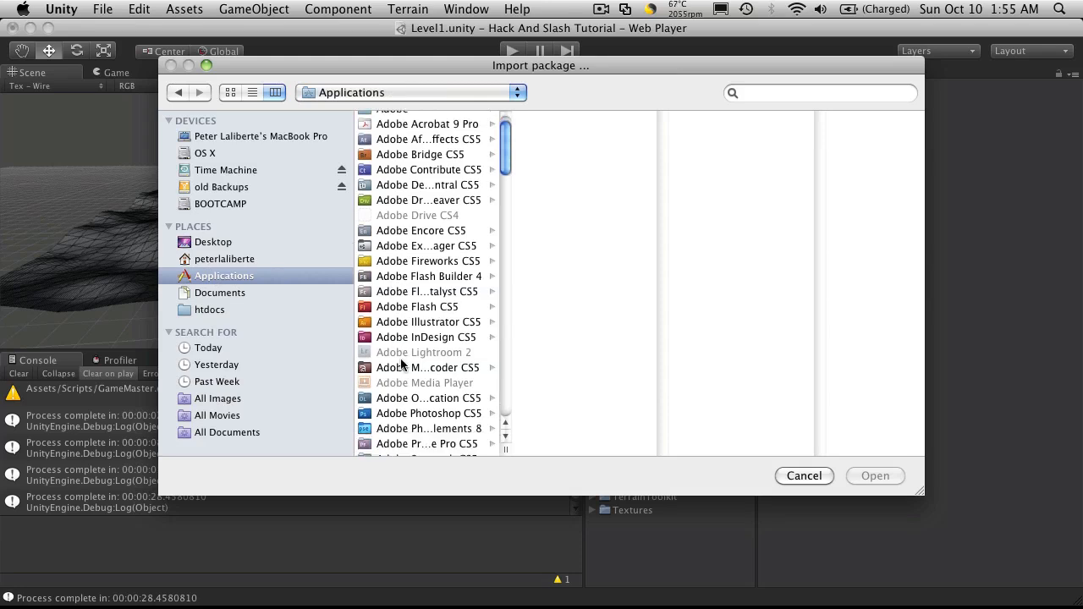
{"action": "scroll", "coordinate": [434, 402], "scroll_direction": "down", "scroll_amount": 10}
{"action": "scroll", "coordinate": [422, 385], "scroll_direction": "down", "scroll_amount": 10}
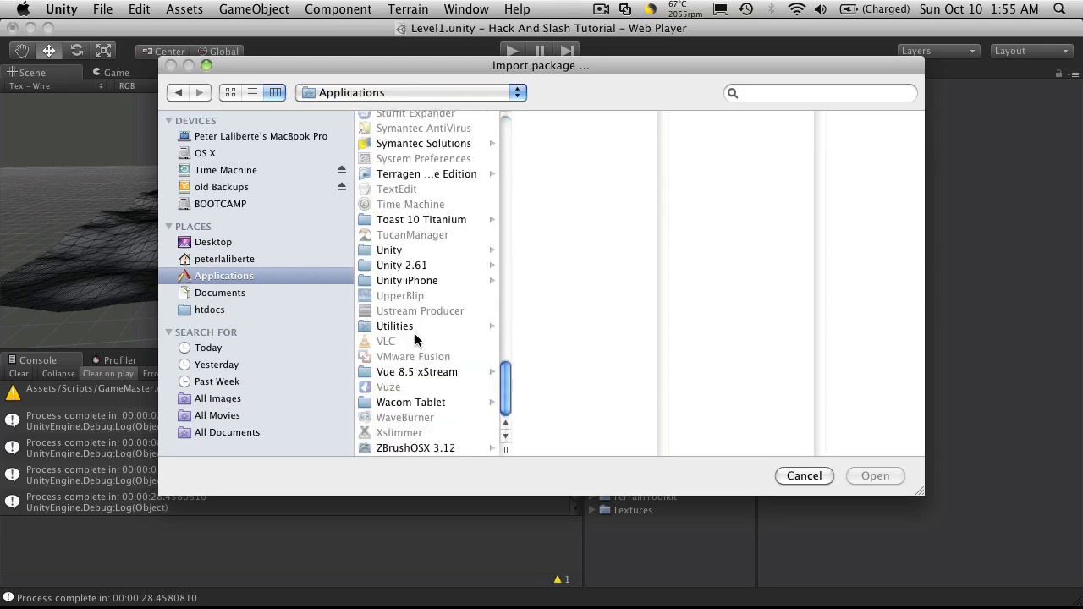
{"action": "left_click", "coordinate": [417, 252]}
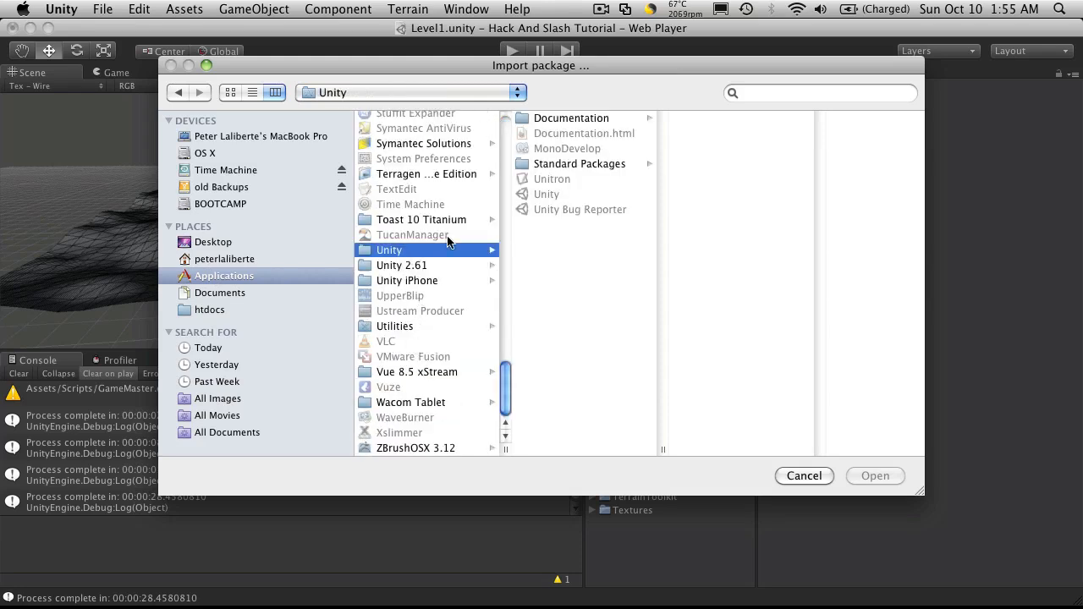
{"action": "left_click", "coordinate": [584, 165]}
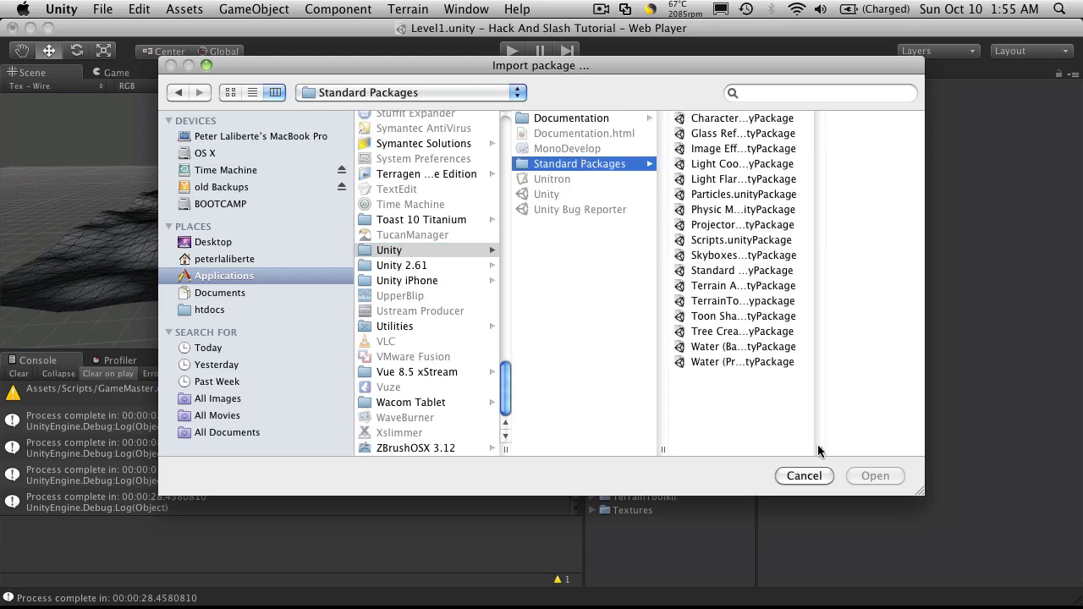
Open Terrain Assets.unityPackage and import all of its items into the project.
{"action": "left_click_drag", "start_coordinate": [820, 450], "coordinate": [1040, 451]}
{"action": "left_click", "coordinate": [777, 271]}
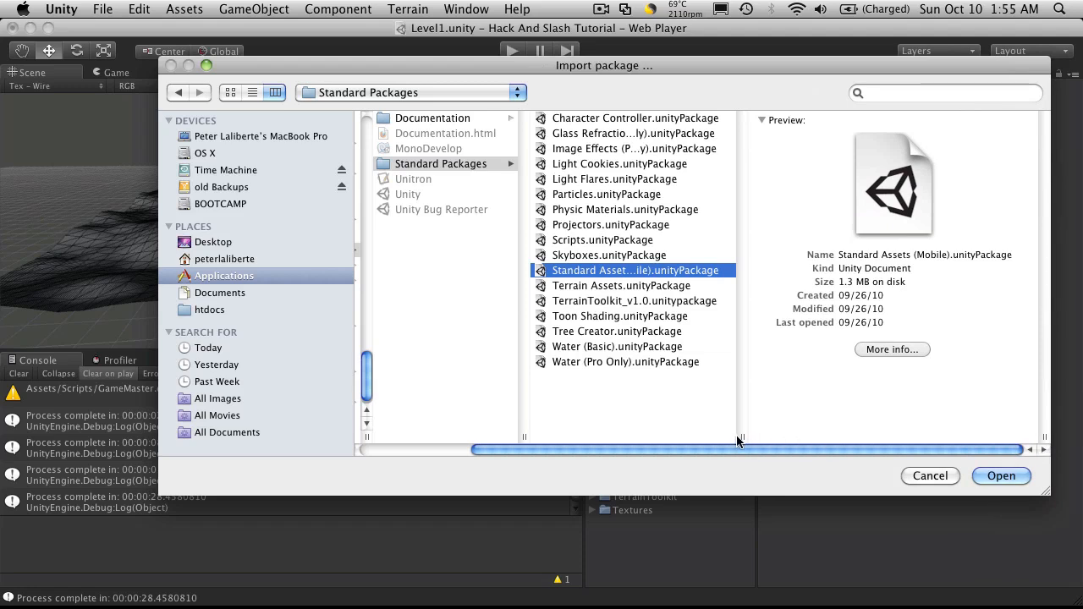
{"action": "left_click_drag", "start_coordinate": [742, 438], "coordinate": [845, 439]}
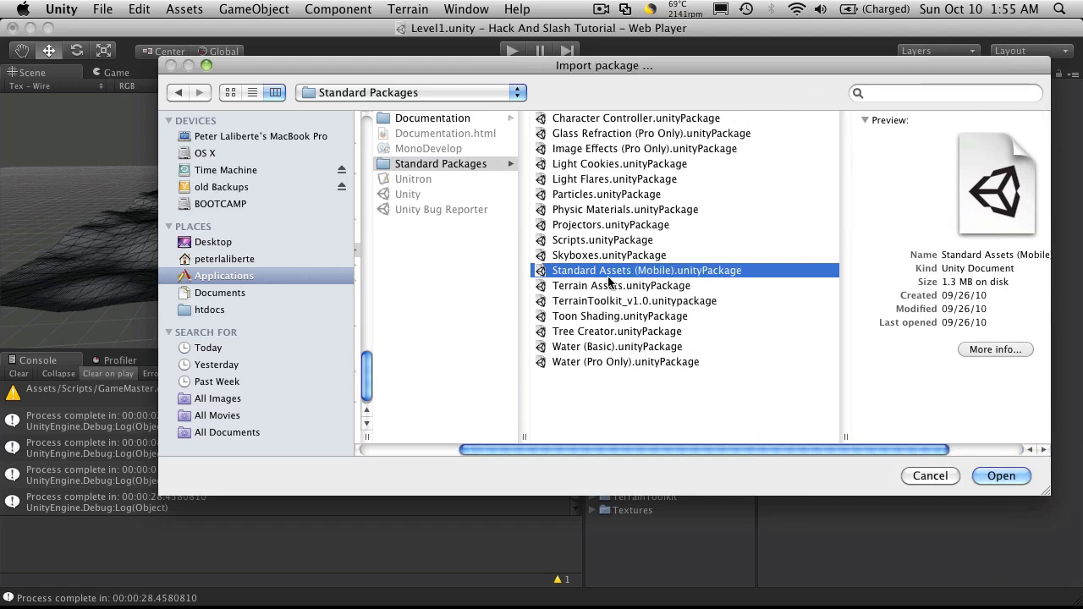
{"action": "left_click", "coordinate": [670, 287]}
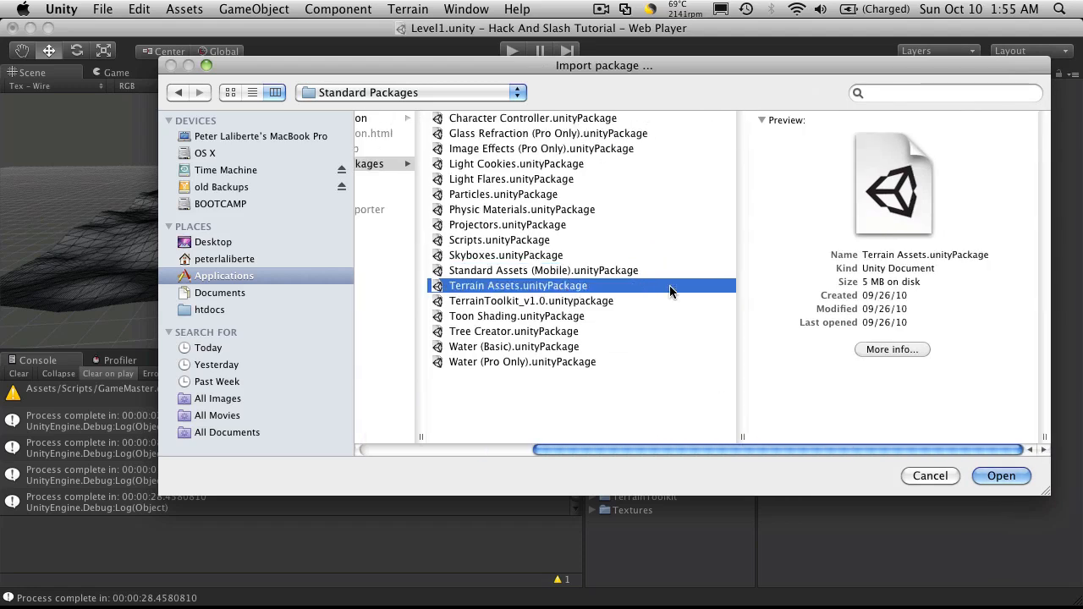
{"action": "left_click", "coordinate": [1003, 476]}
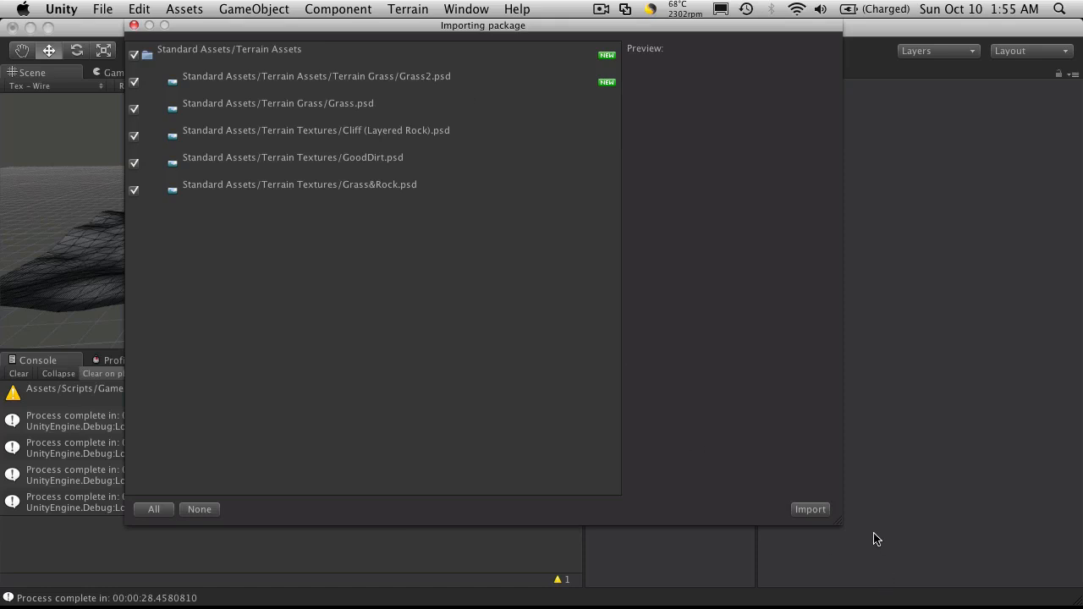
{"action": "left_click", "coordinate": [809, 509]}
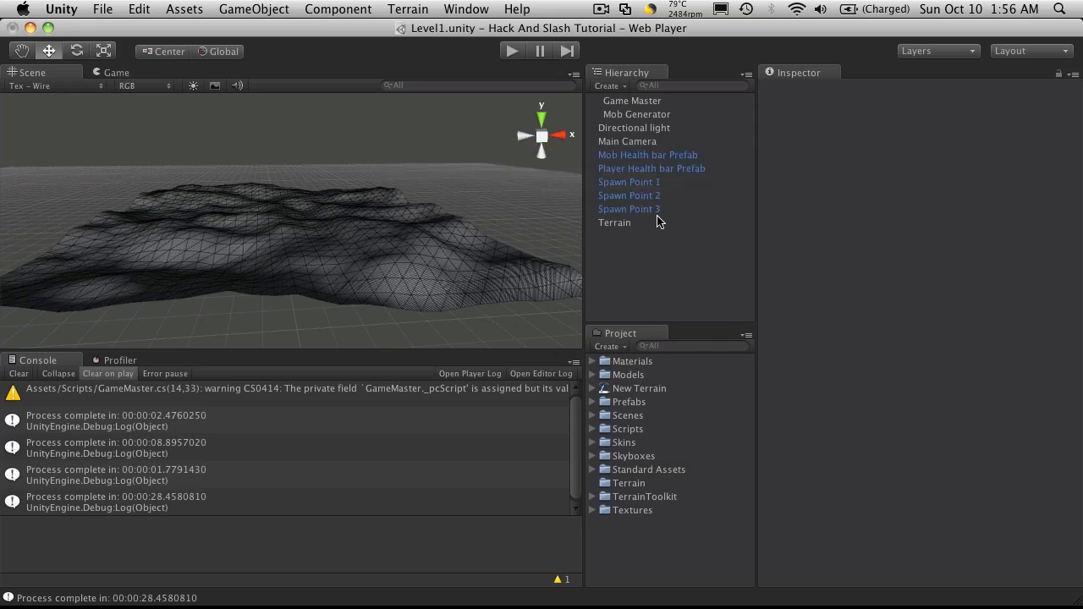
Rename the New Terrain asset to Level1 and move it into the project's Terrain folder.
{"action": "left_click", "coordinate": [663, 389]}
{"action": "key", "text": "Return"}
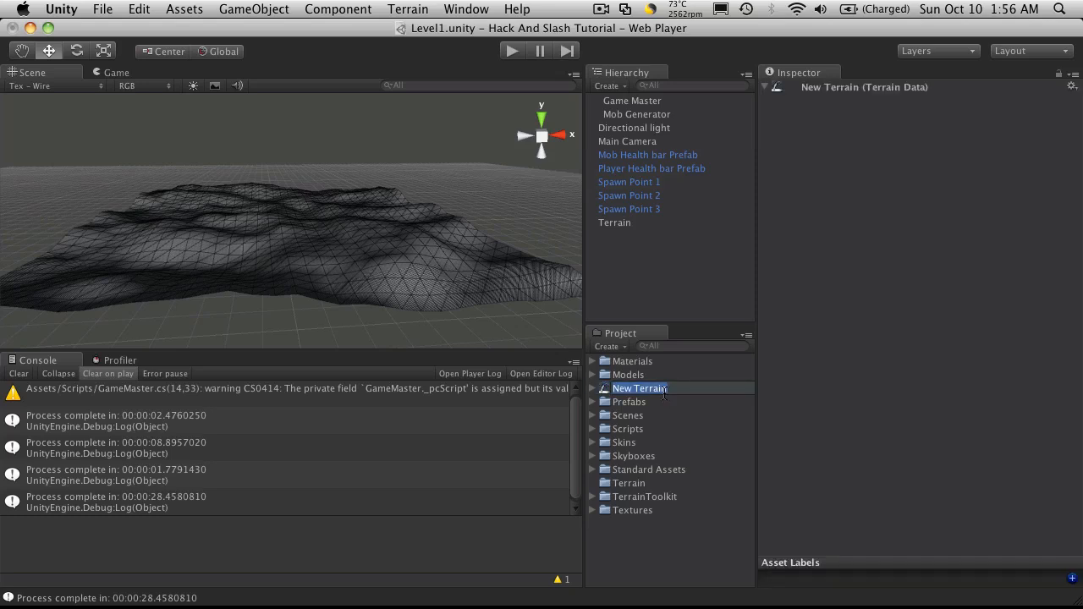
{"action": "type", "text": "Level1"}
{"action": "key", "text": "Return"}
{"action": "left_click_drag", "start_coordinate": [641, 365], "coordinate": [627, 489]}
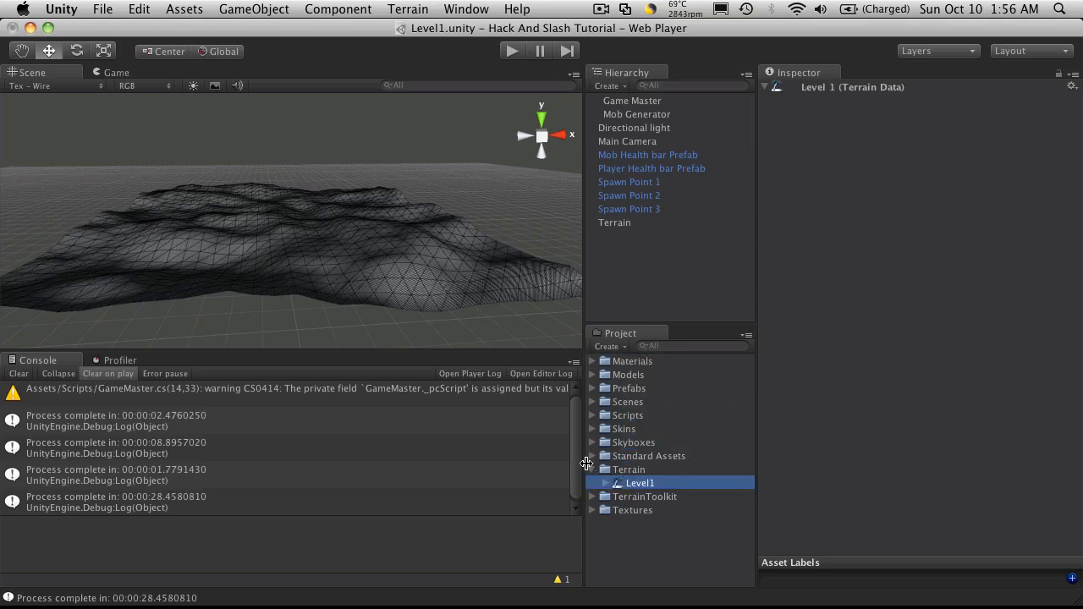
{"action": "left_click", "coordinate": [593, 471]}
Select the scene's Terrain and assign Cliff (Layered Rock) as the toolkit's cliff texture.
{"action": "left_click", "coordinate": [632, 223]}
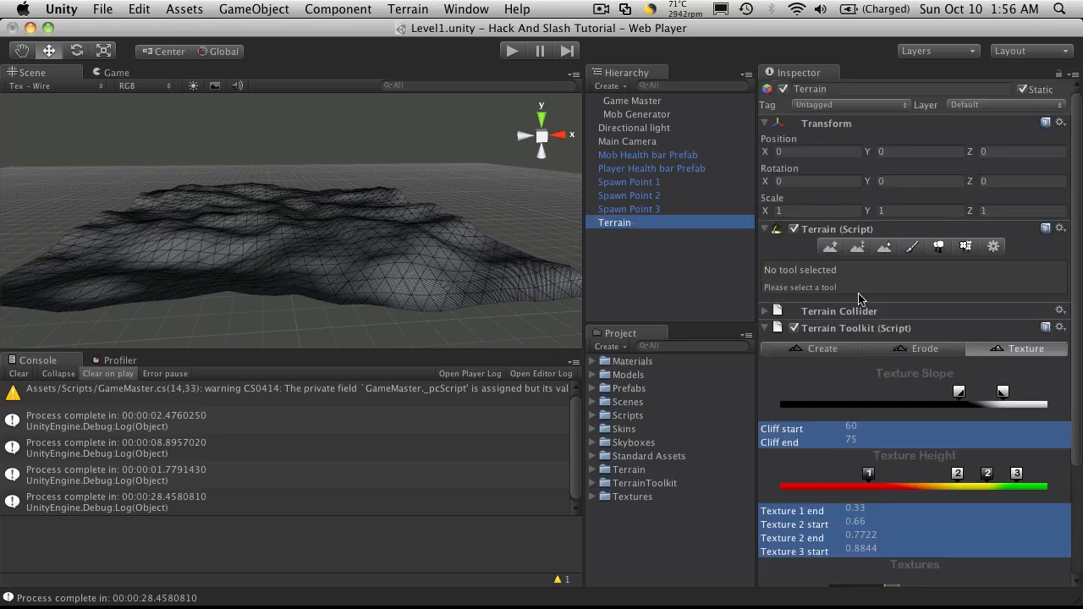
{"action": "scroll", "coordinate": [906, 397], "scroll_direction": "down", "scroll_amount": 4}
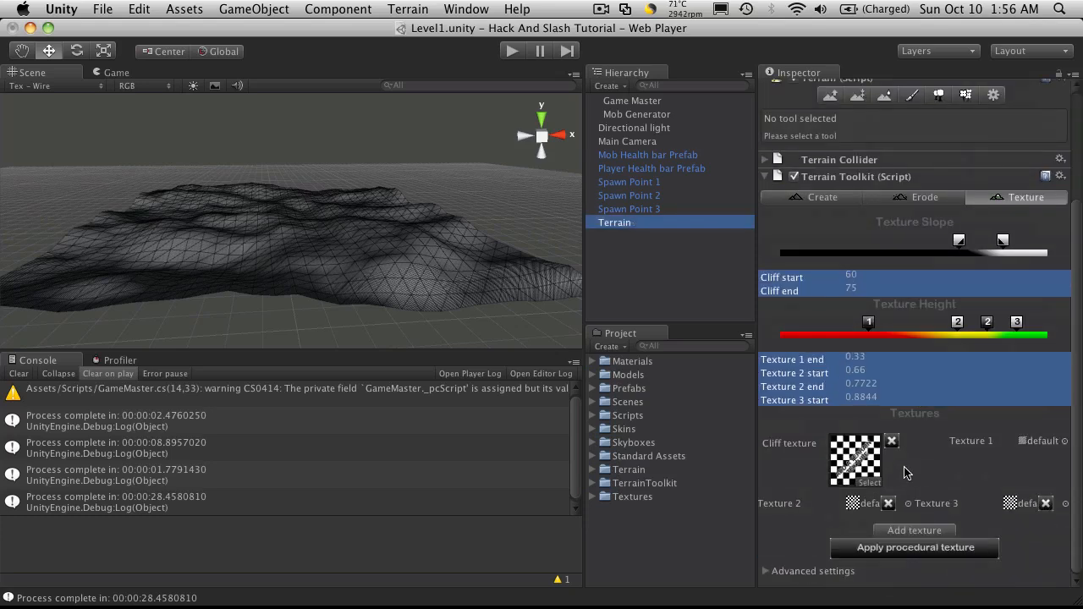
{"action": "left_click", "coordinate": [859, 457]}
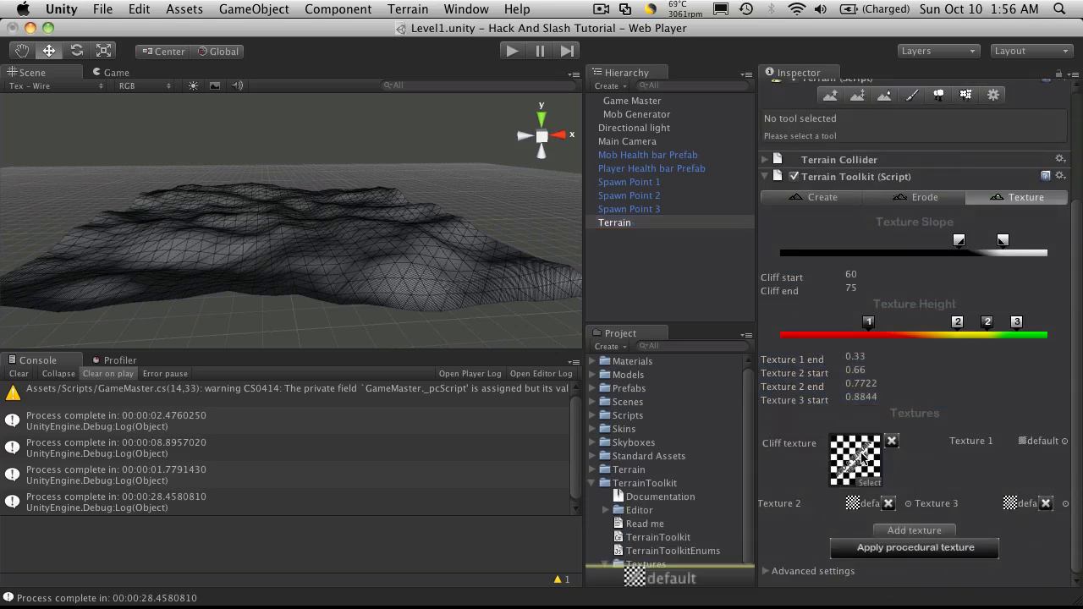
{"action": "left_click", "coordinate": [870, 484]}
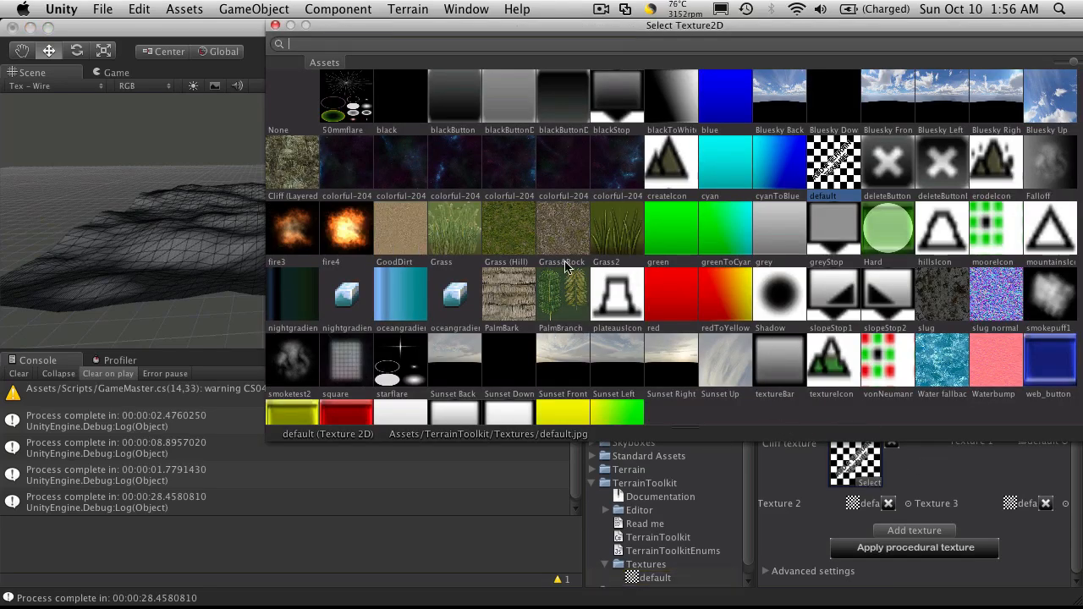
{"action": "left_click", "coordinate": [292, 168]}
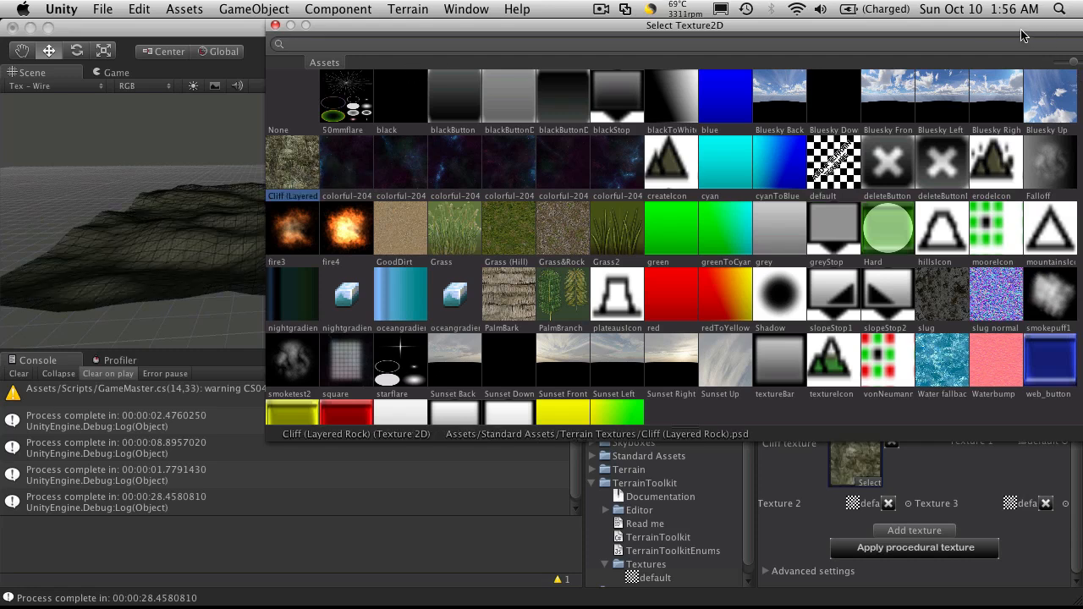
Enlarge the thumbnails in the texture picker and look through the available textures.
{"action": "left_click_drag", "start_coordinate": [692, 28], "coordinate": [597, 28]}
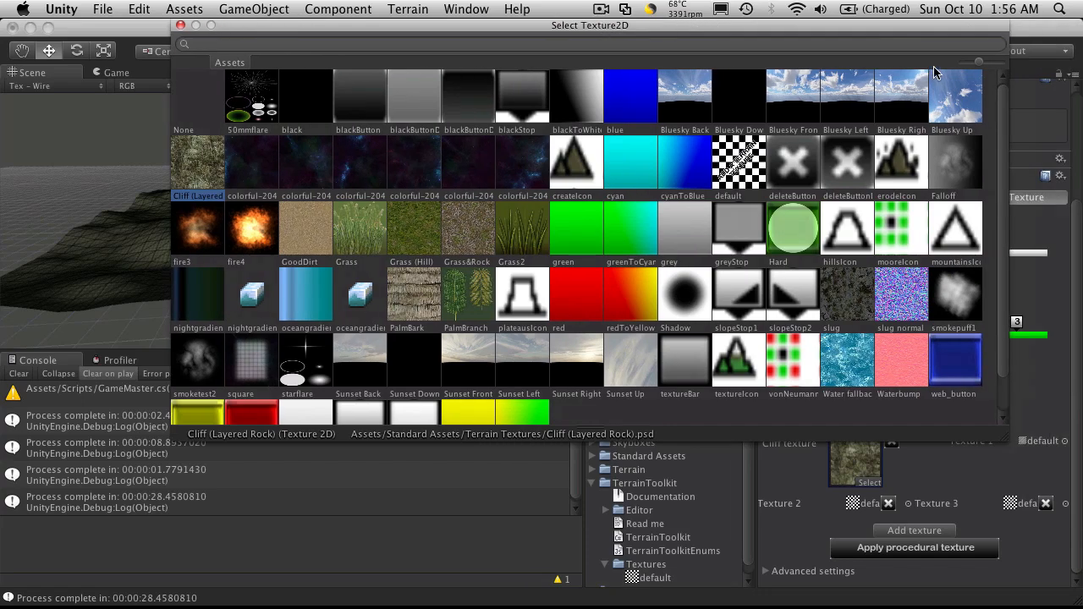
{"action": "left_click_drag", "start_coordinate": [981, 66], "coordinate": [989, 66]}
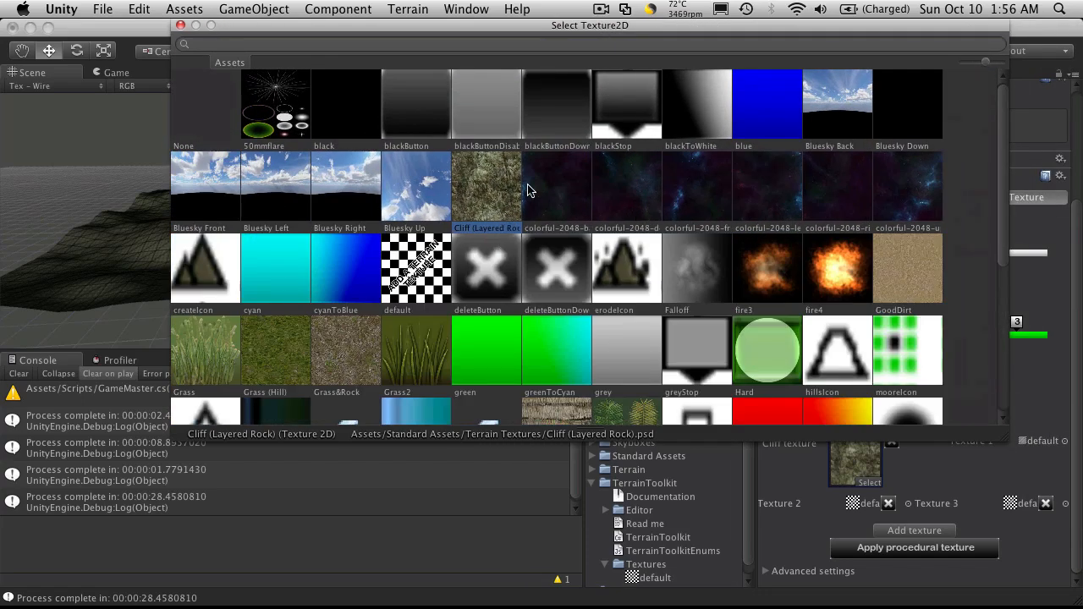
{"action": "scroll", "coordinate": [455, 305], "scroll_direction": "down", "scroll_amount": 2}
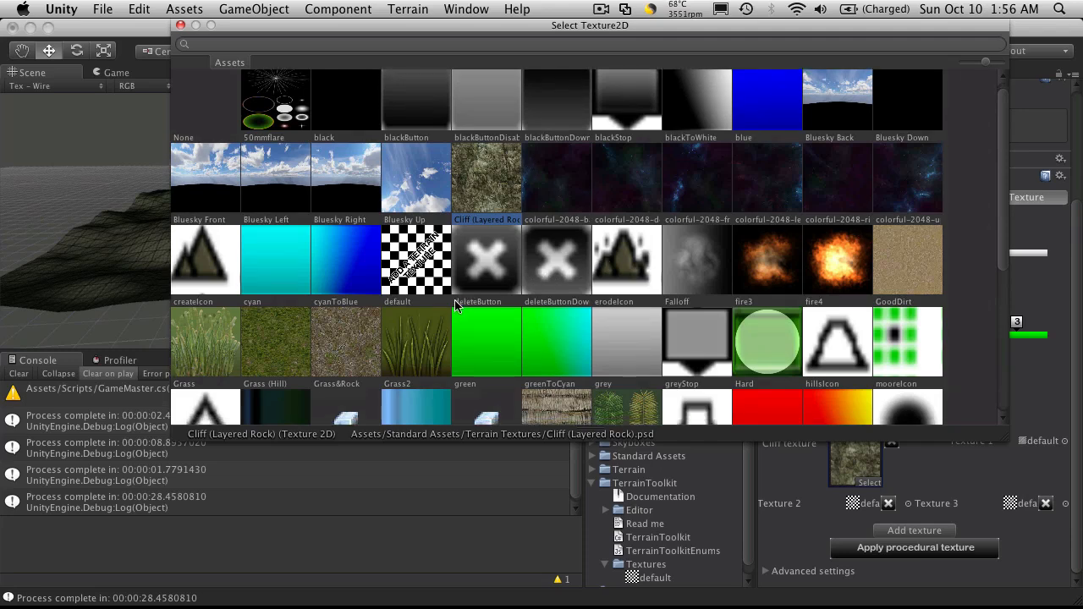
{"action": "scroll", "coordinate": [347, 310], "scroll_direction": "down", "scroll_amount": 10}
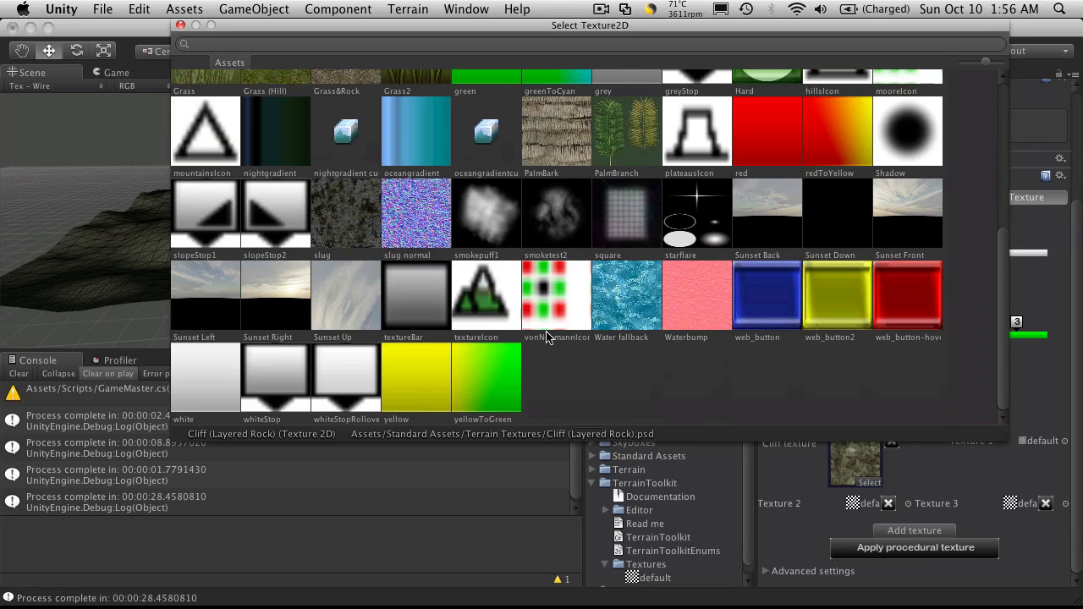
Choose Cliff (Layered Rock) for the cliff texture and assign GoodDirt as Texture 1 in the Terrain Toolkit.
{"action": "scroll", "coordinate": [715, 373], "scroll_direction": "up", "scroll_amount": 9}
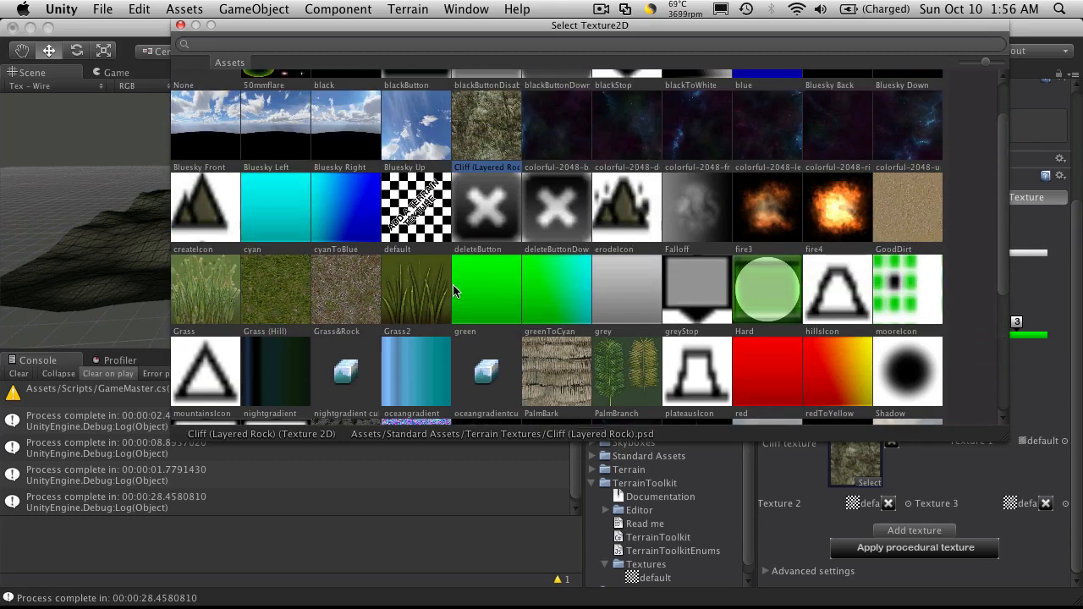
{"action": "scroll", "coordinate": [548, 161], "scroll_direction": "up", "scroll_amount": 1}
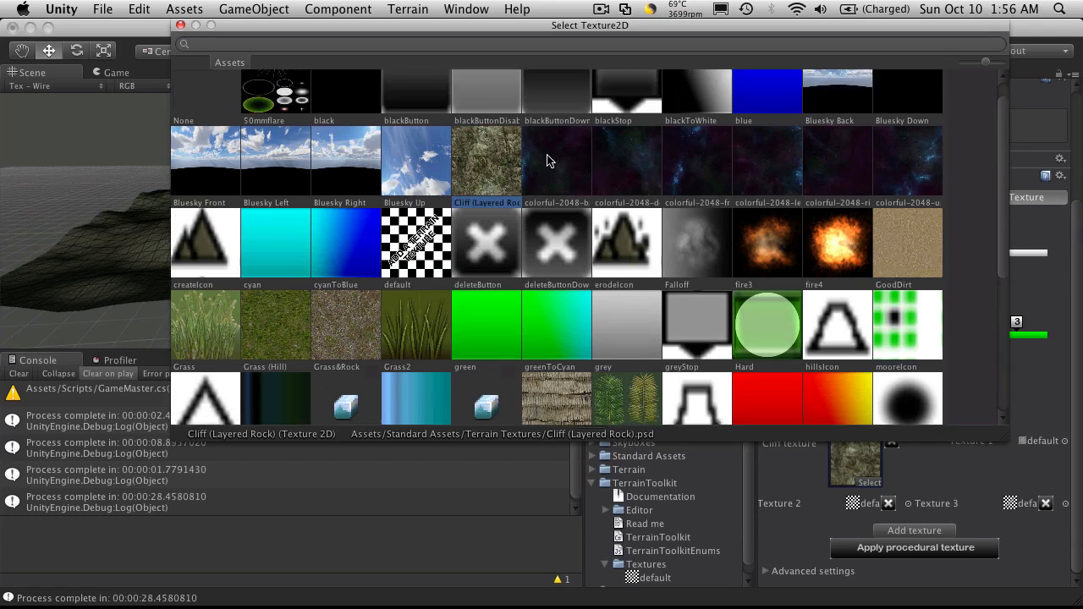
{"action": "double_click", "coordinate": [474, 170]}
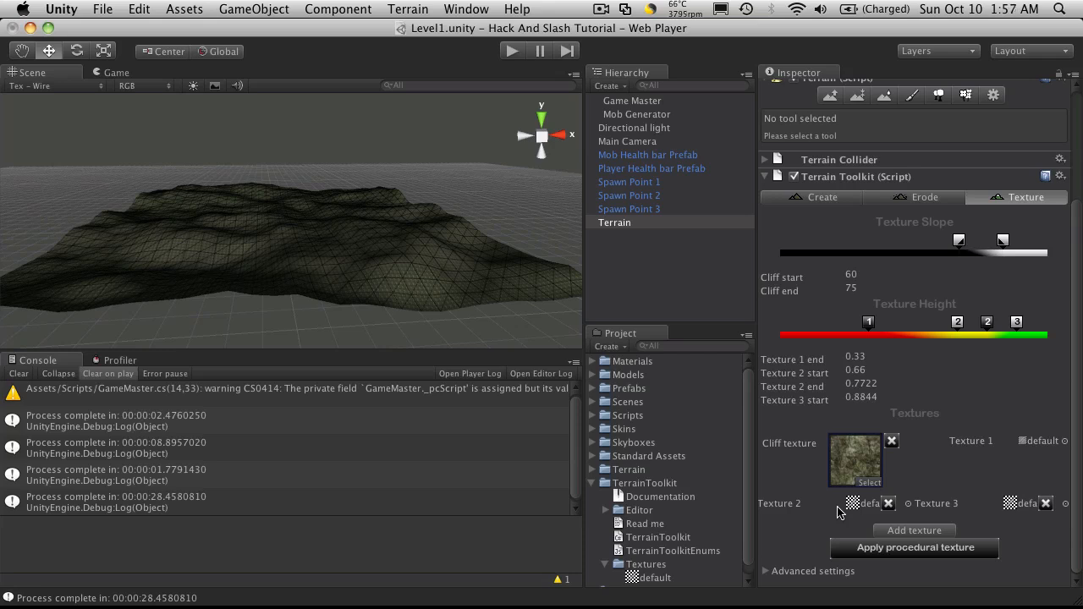
{"action": "left_click", "coordinate": [1066, 442]}
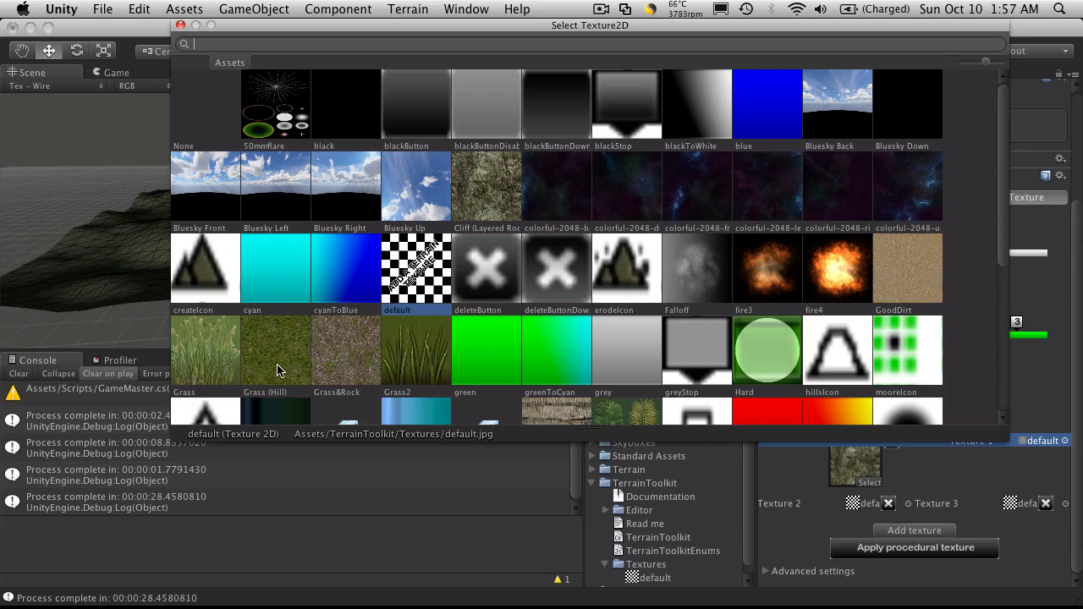
{"action": "double_click", "coordinate": [900, 268]}
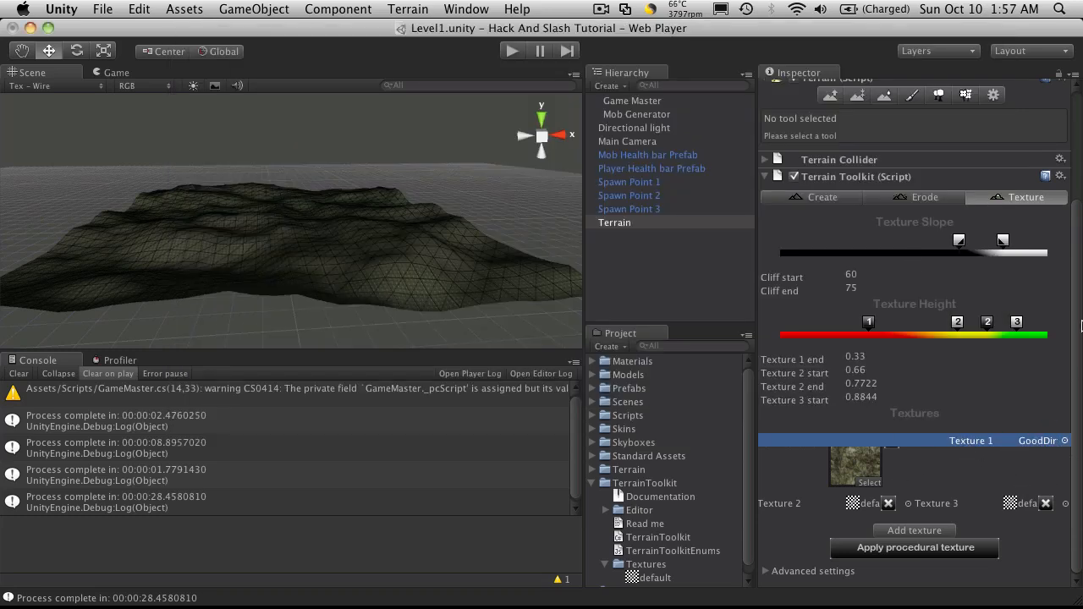
Assign Grass (Hill) as Texture 2 and Grass&Rock as Texture 3 in the Terrain Toolkit.
{"action": "double_click", "coordinate": [856, 505]}
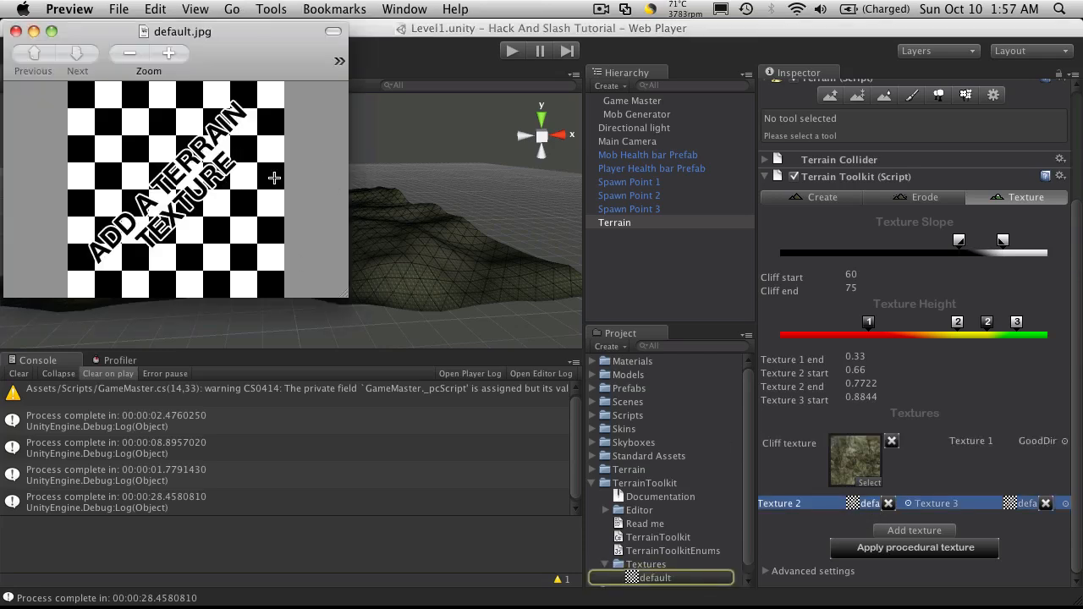
{"action": "left_click", "coordinate": [15, 31]}
{"action": "left_click", "coordinate": [908, 504]}
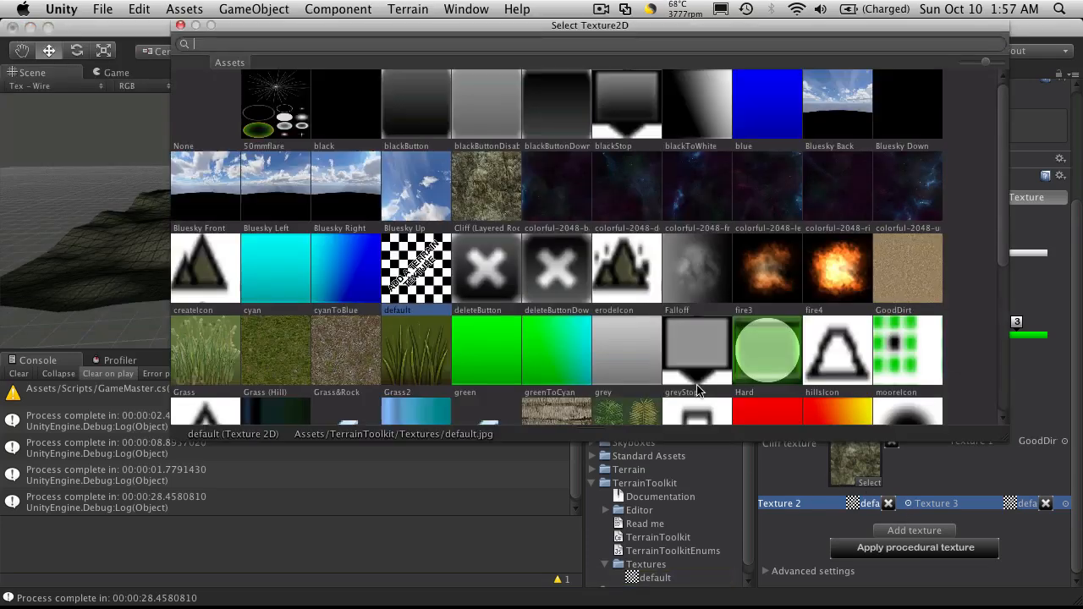
{"action": "left_click", "coordinate": [272, 364]}
{"action": "scroll", "coordinate": [397, 326], "scroll_direction": "down", "scroll_amount": 5}
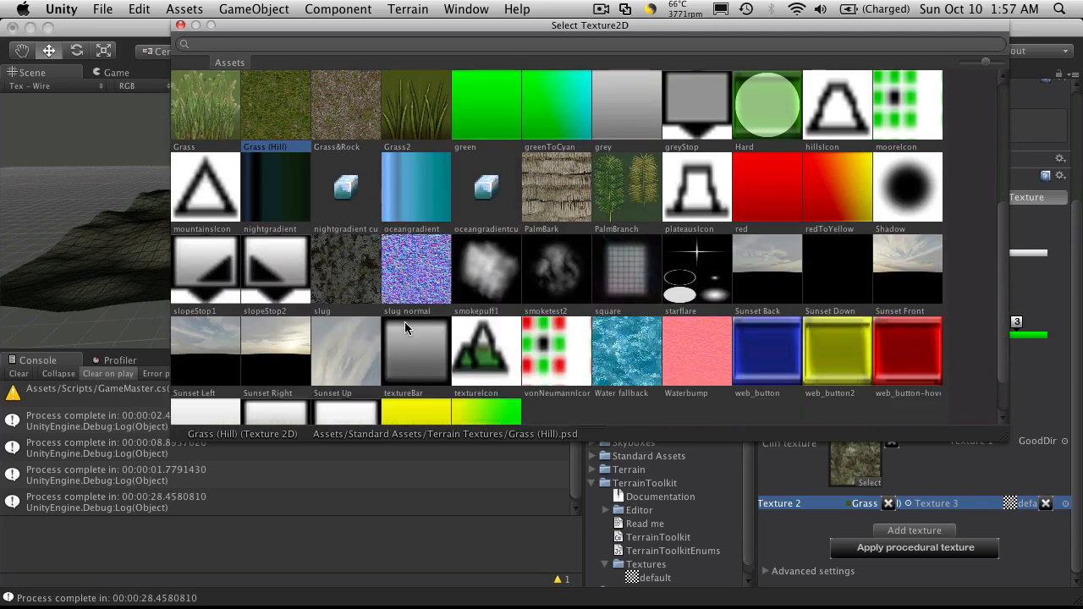
{"action": "scroll", "coordinate": [404, 326], "scroll_direction": "down", "scroll_amount": 1}
{"action": "scroll", "coordinate": [405, 326], "scroll_direction": "up", "scroll_amount": 3}
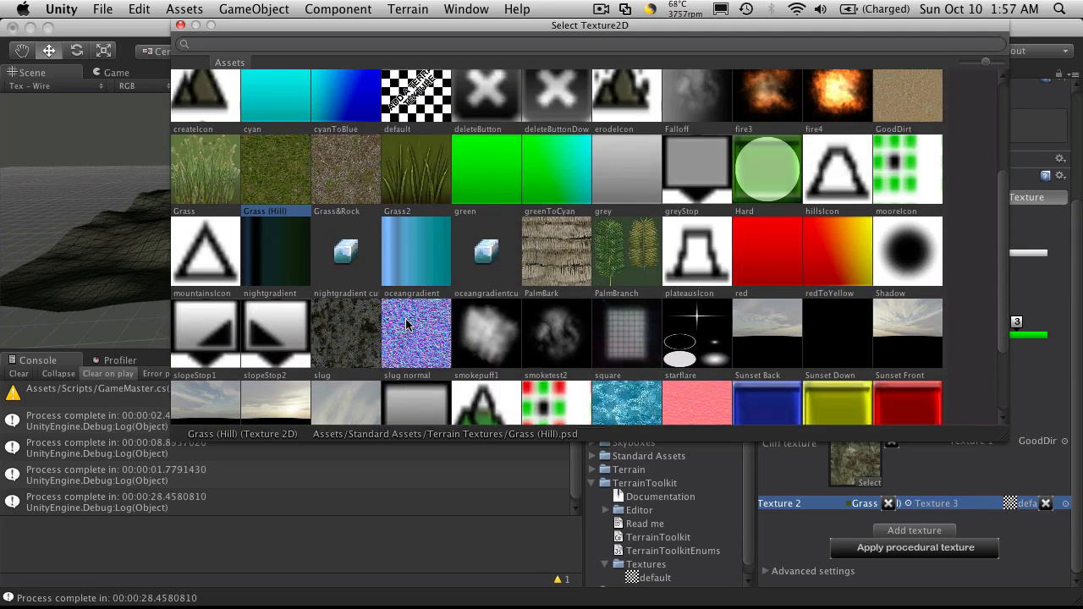
{"action": "scroll", "coordinate": [406, 324], "scroll_direction": "up", "scroll_amount": 3}
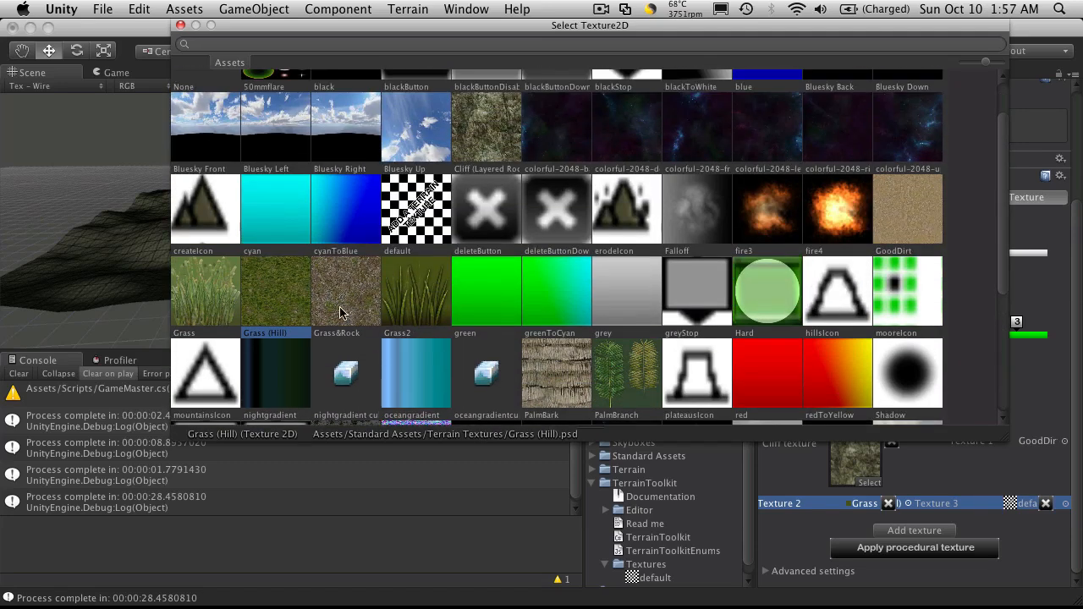
{"action": "double_click", "coordinate": [273, 286]}
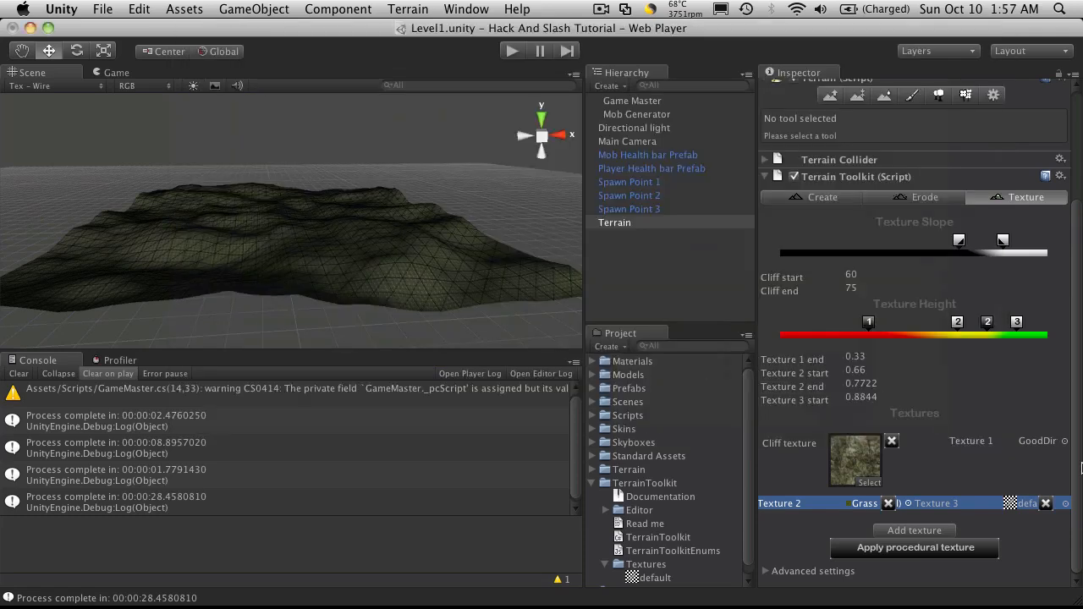
{"action": "left_click", "coordinate": [1064, 504]}
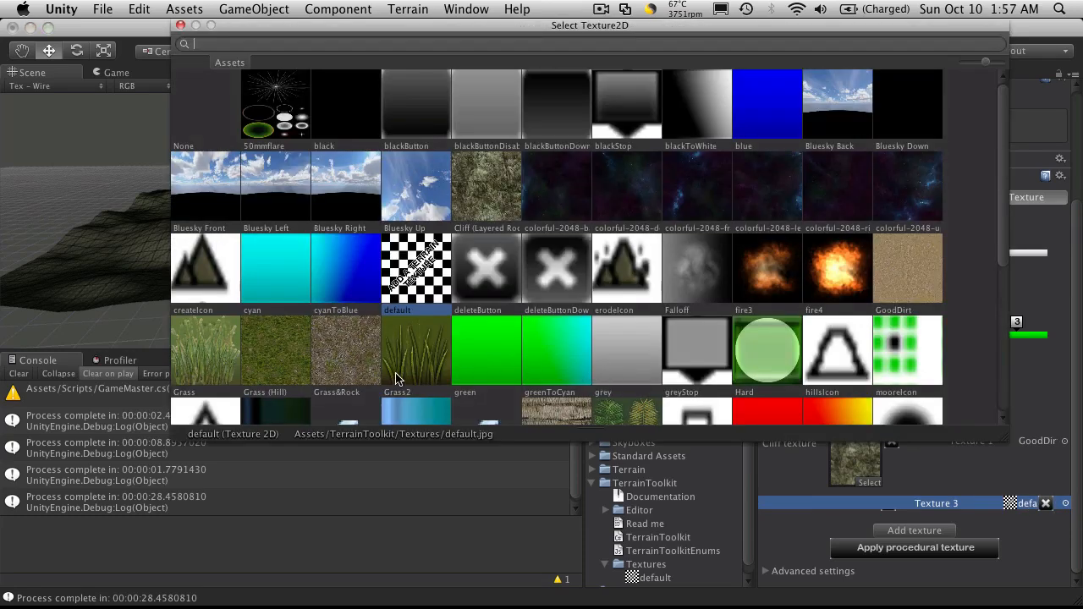
{"action": "double_click", "coordinate": [356, 371]}
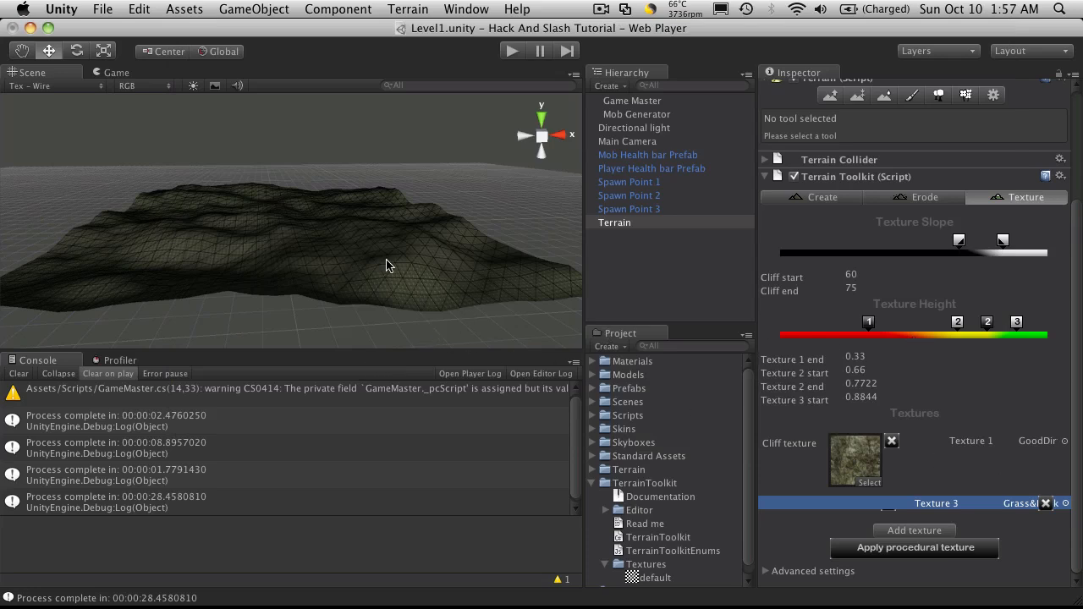
Lower the Texture 1 end height to 0.05.
{"action": "left_click_drag", "start_coordinate": [358, 200], "coordinate": [341, 268], "text": "alt"}
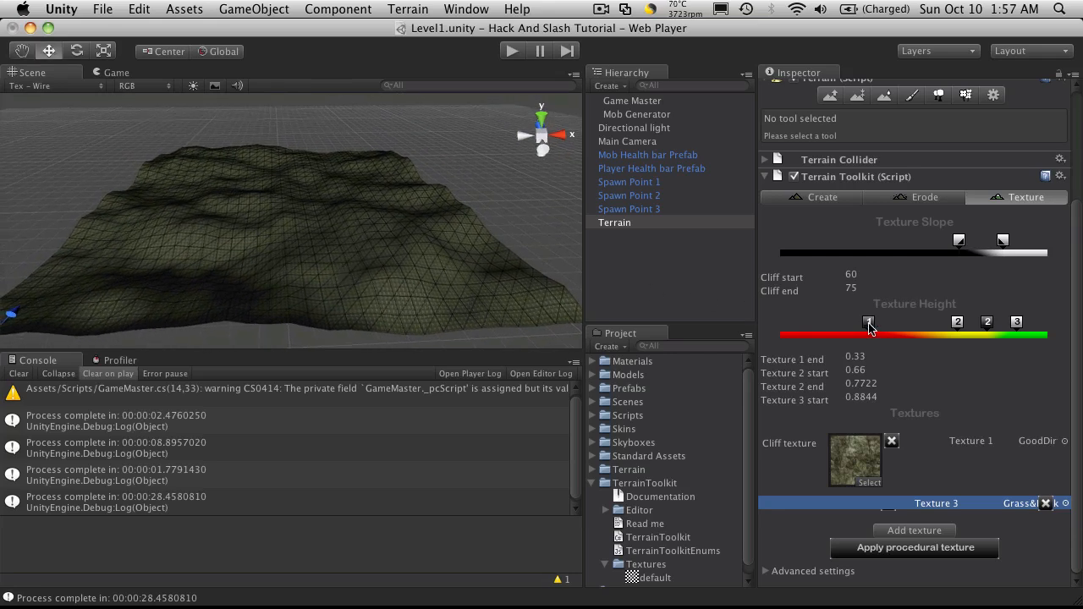
{"action": "left_click_drag", "start_coordinate": [871, 328], "coordinate": [864, 327]}
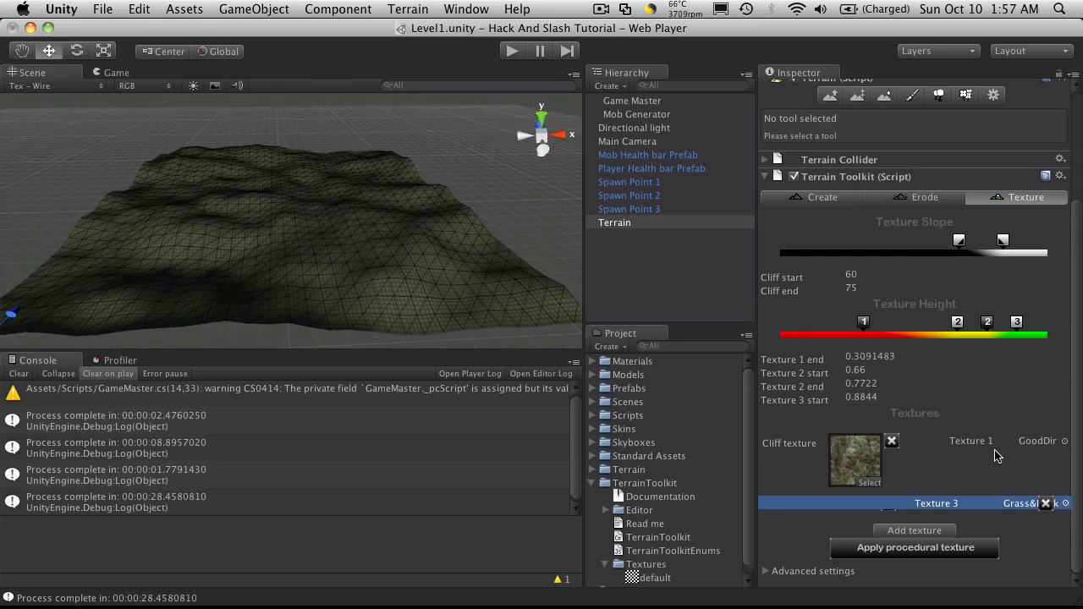
{"action": "left_click_drag", "start_coordinate": [858, 327], "coordinate": [803, 329]}
{"action": "left_click", "coordinate": [881, 358]}
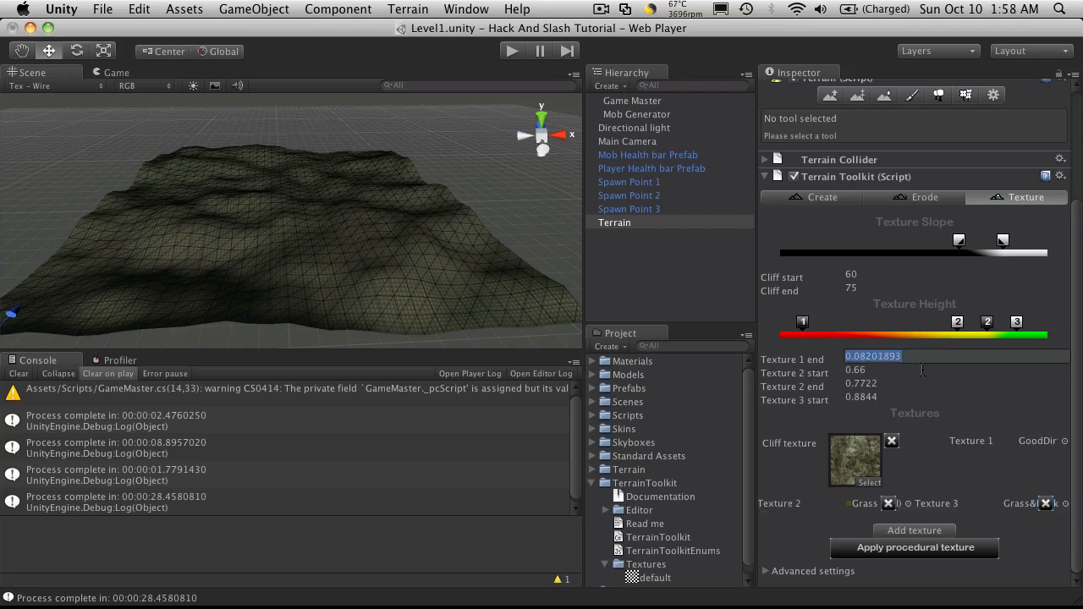
{"action": "key", "text": "BackSpace"}
{"action": "type", "text": ".05"}
{"action": "key", "text": "Return"}
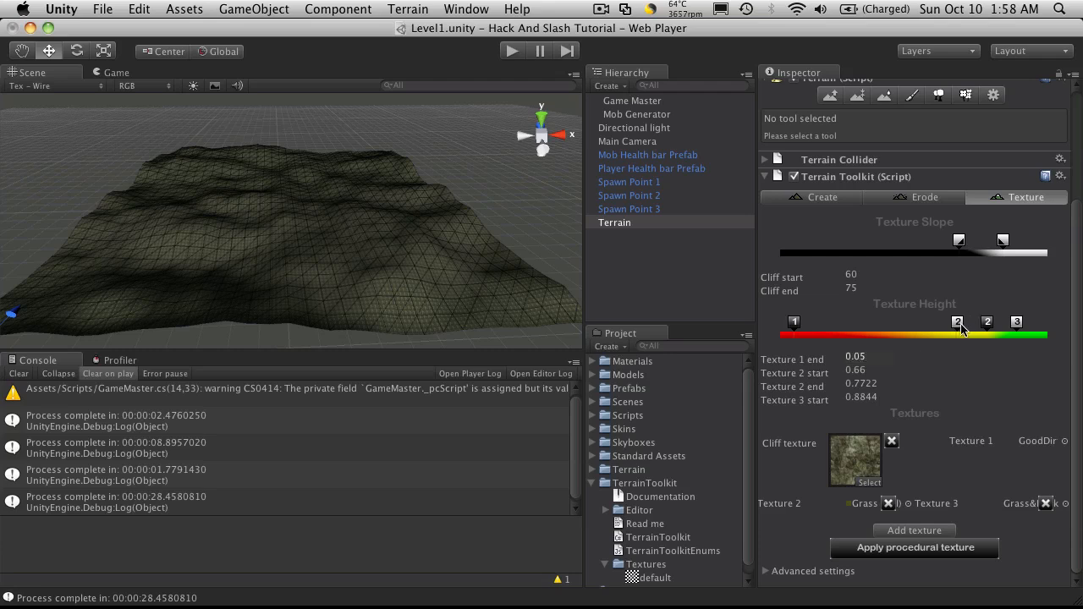
Set the Texture 2 start height to 0.25.
{"action": "left_click_drag", "start_coordinate": [964, 323], "coordinate": [834, 322]}
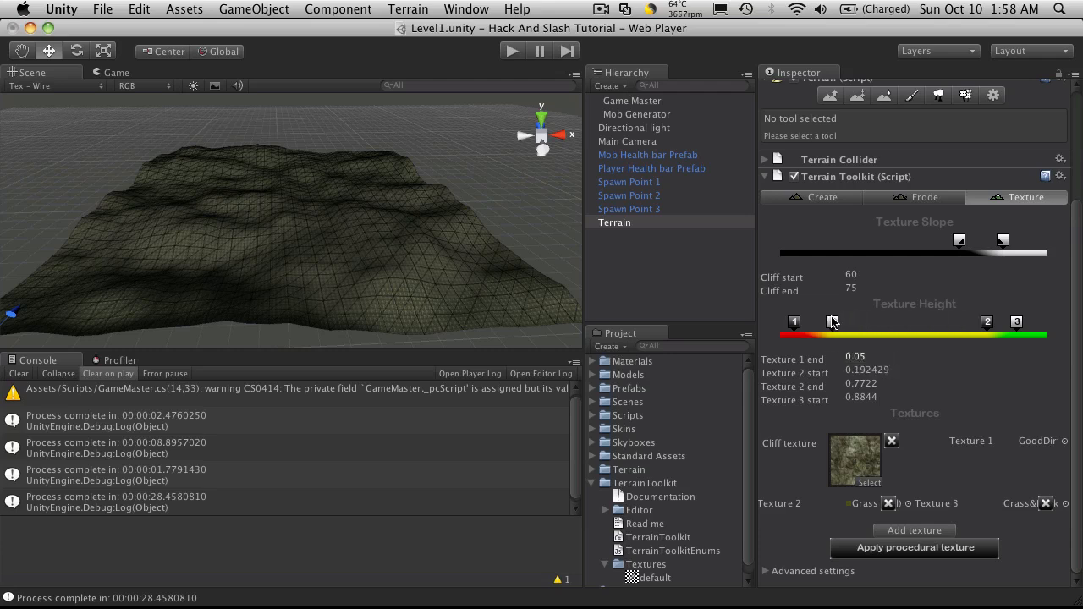
{"action": "left_click", "coordinate": [880, 370]}
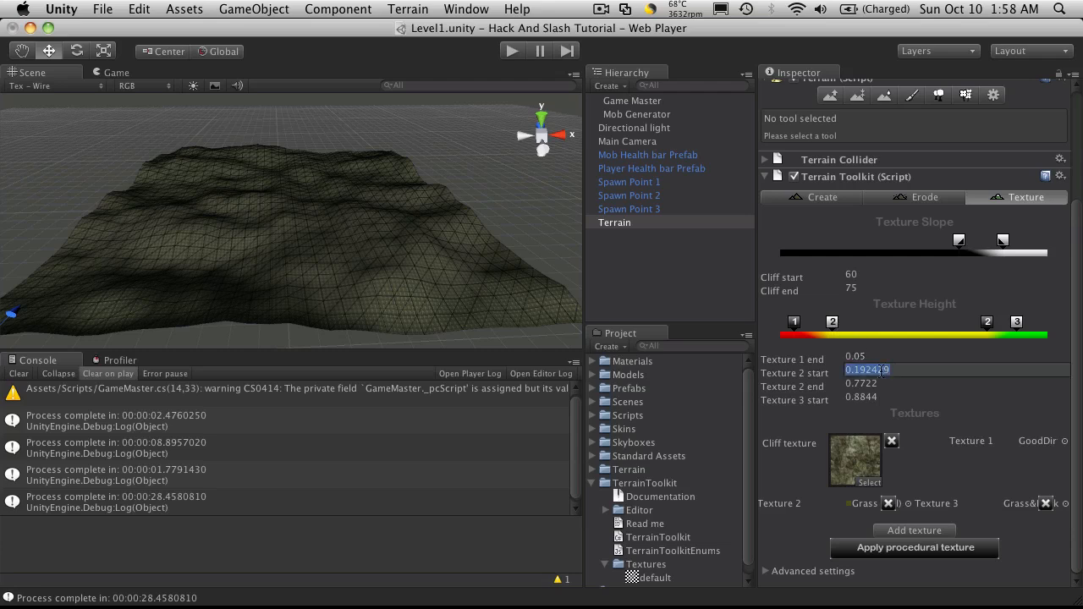
{"action": "key", "text": "BackSpace"}
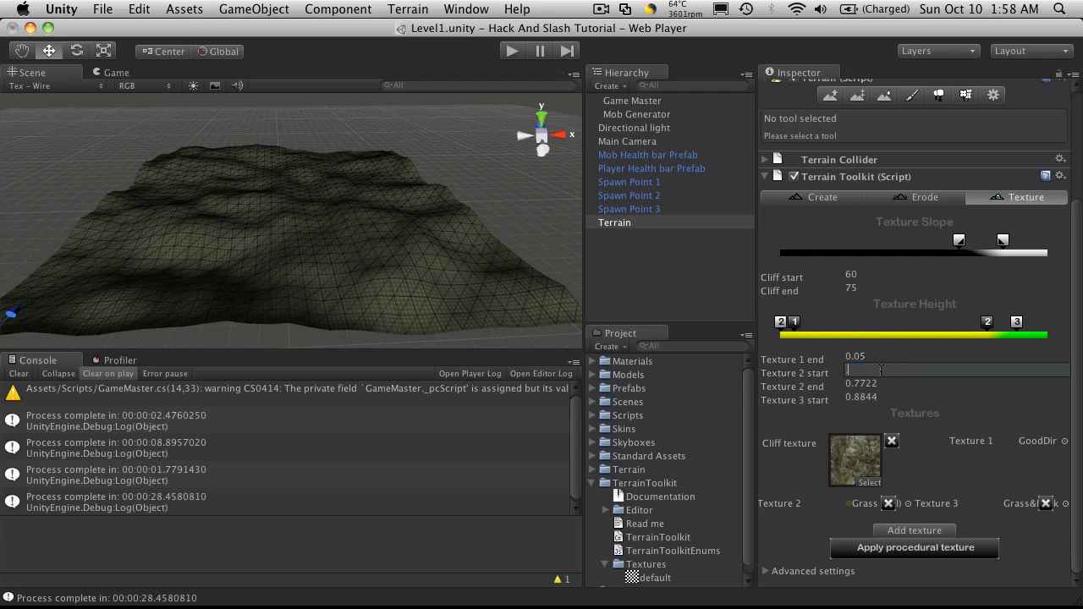
{"action": "type", "text": "0.25"}
{"action": "key", "text": "Return"}
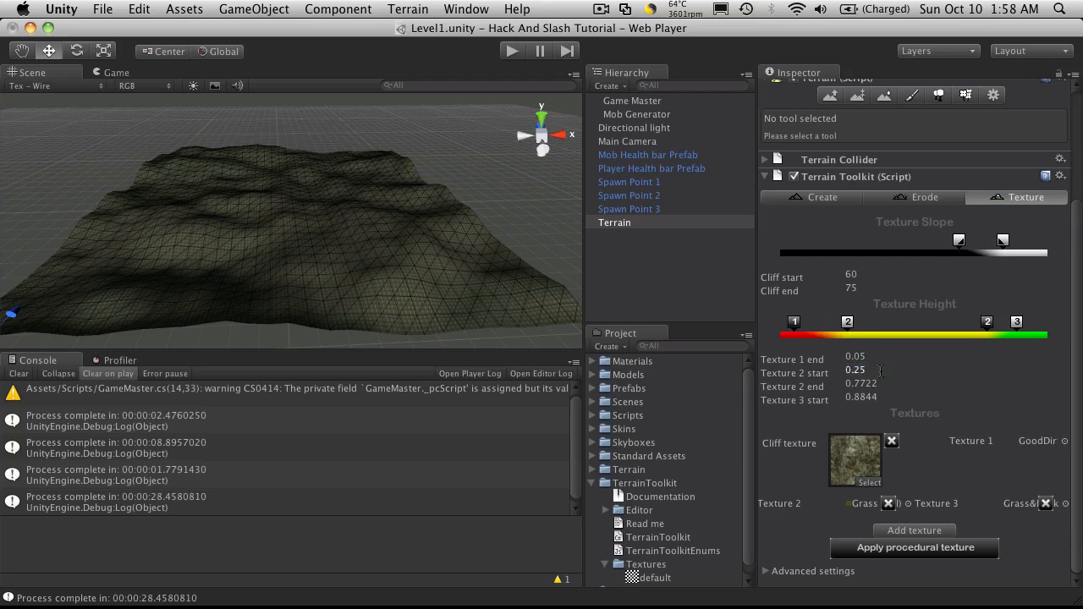
Lower the Texture 2 end height to about 0.67 and apply the procedural texture to the terrain.
{"action": "scroll", "coordinate": [250, 270], "scroll_direction": "up", "scroll_amount": 1}
{"action": "left_click_drag", "start_coordinate": [247, 271], "coordinate": [217, 203], "text": "alt"}
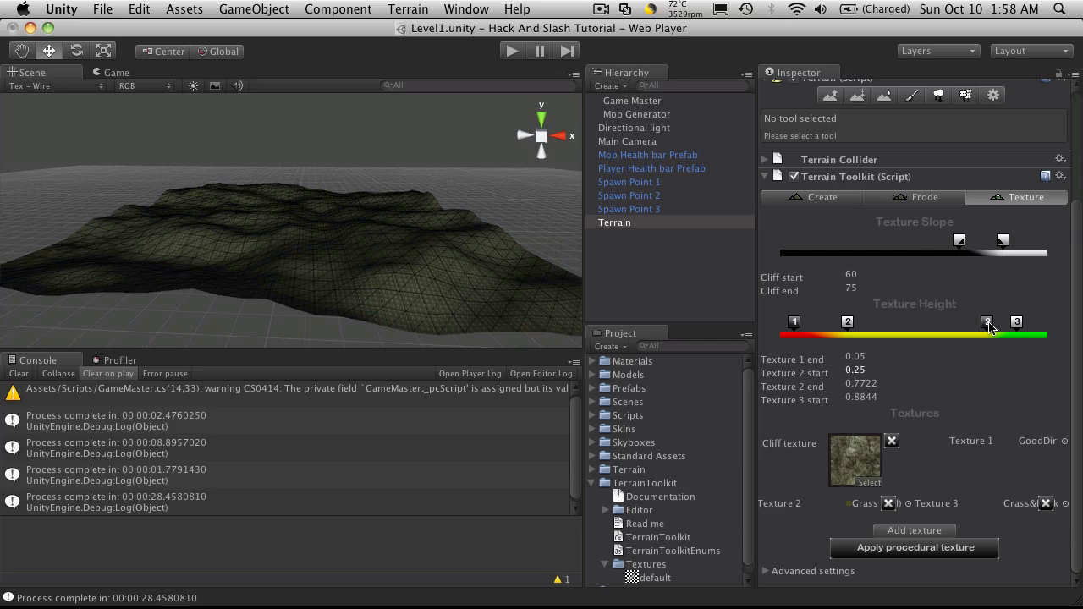
{"action": "left_click_drag", "start_coordinate": [992, 328], "coordinate": [963, 330]}
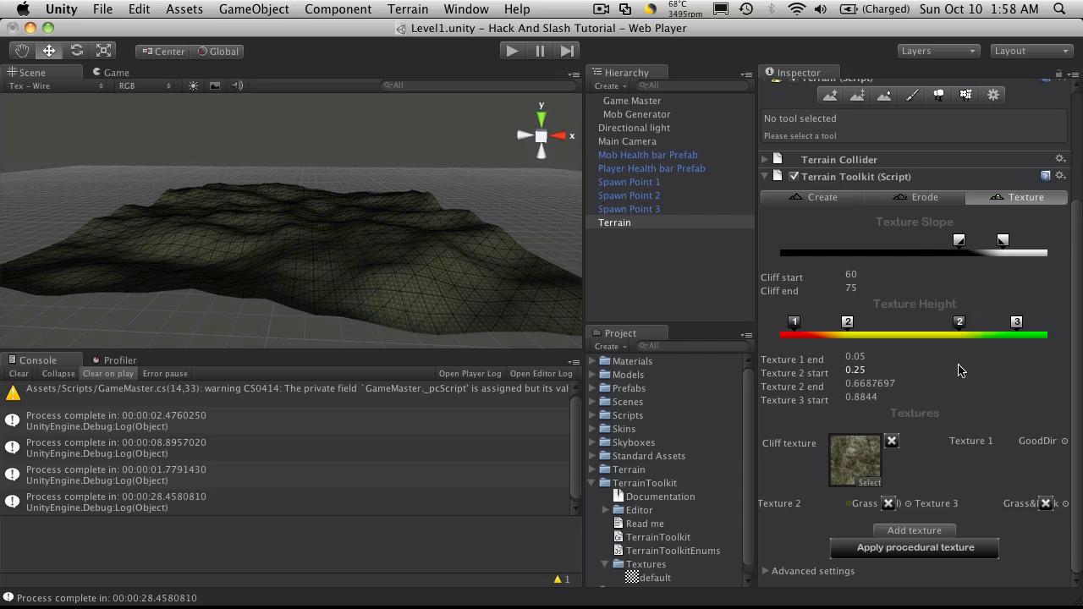
{"action": "left_click", "coordinate": [972, 550]}
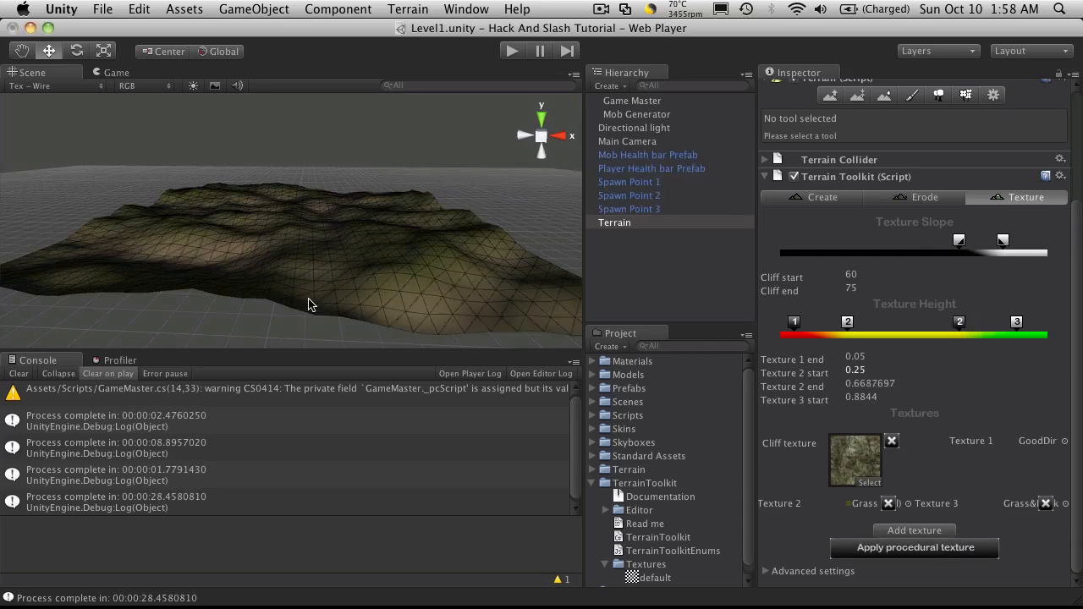
Set the Texture 2 start height to 0.1 and reapply the procedural texture to the terrain.
{"action": "left_click_drag", "start_coordinate": [309, 302], "coordinate": [474, 325], "text": "alt"}
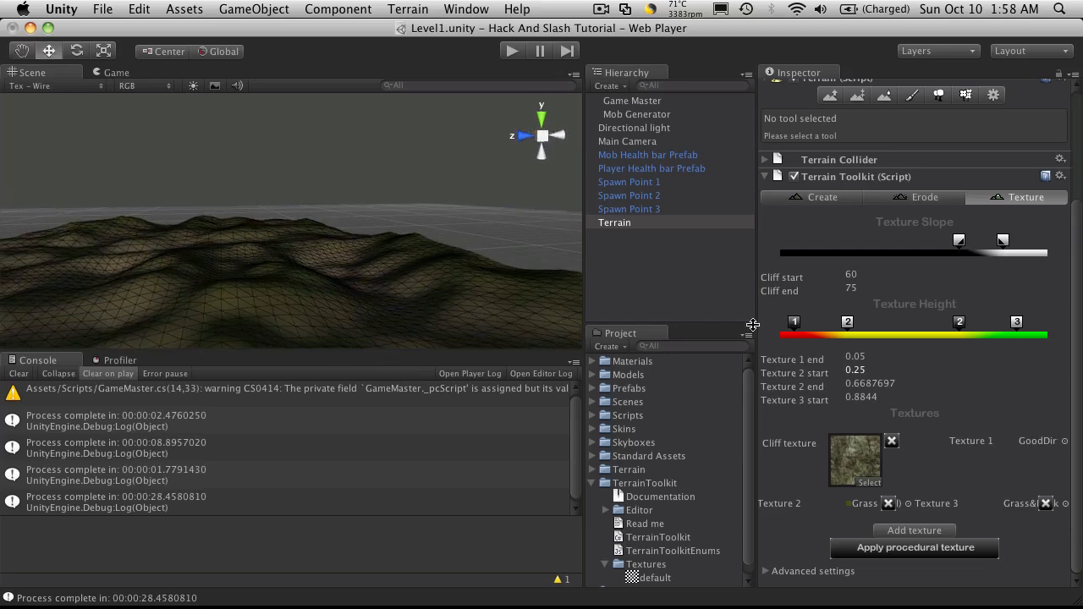
{"action": "left_click_drag", "start_coordinate": [849, 326], "coordinate": [815, 328]}
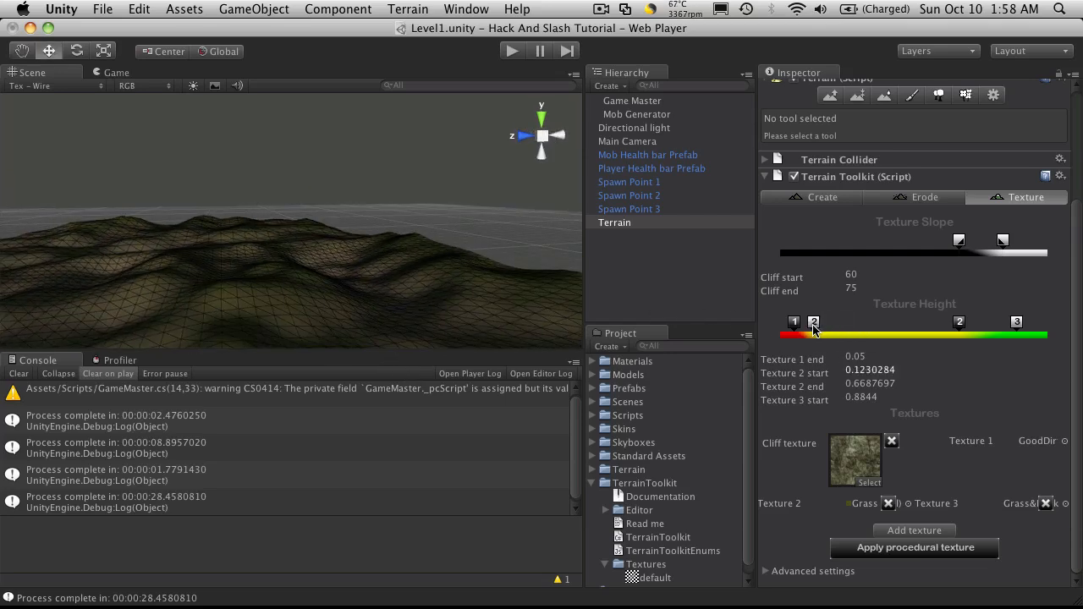
{"action": "left_click", "coordinate": [891, 370]}
{"action": "type", "text": "0.1"}
{"action": "key", "text": "Return"}
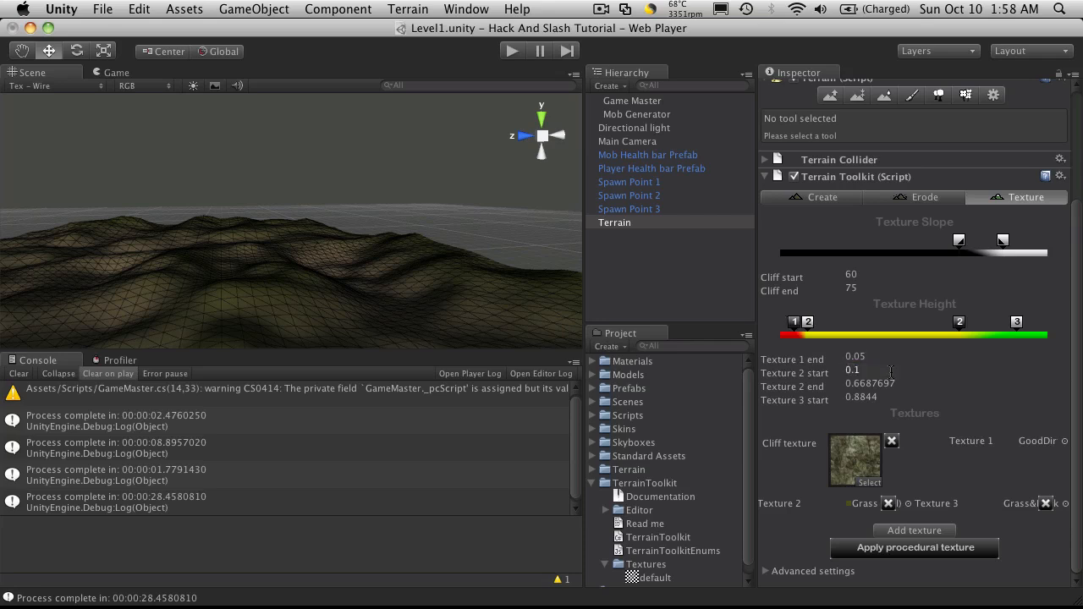
{"action": "left_click", "coordinate": [892, 548]}
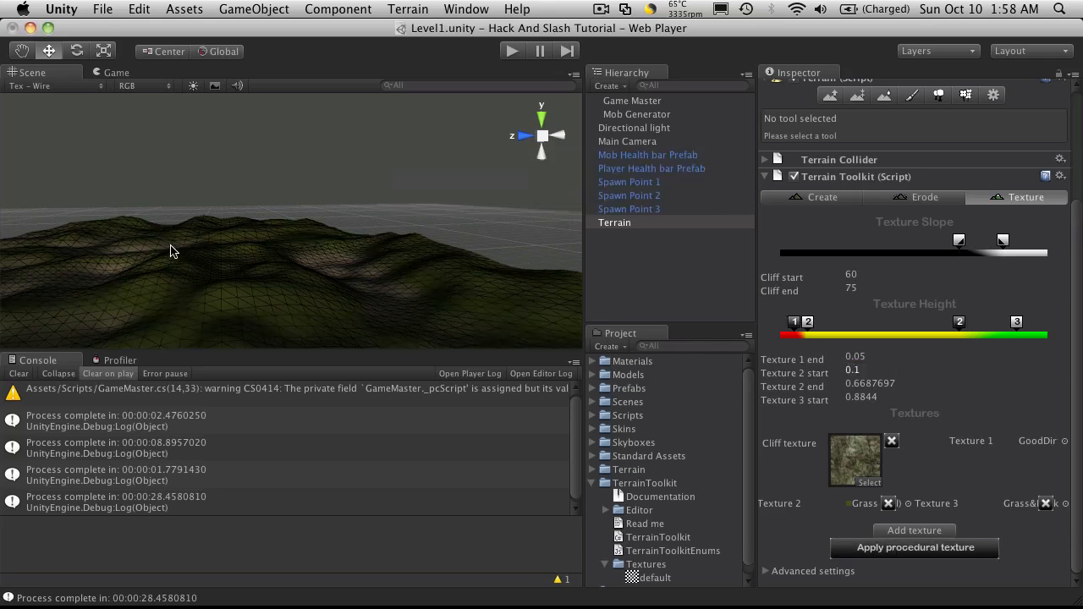
Inspect the terrain's grass coverage, set the Texture 2 end height to 0.2 and reapply the procedural texture.
{"action": "left_click_drag", "start_coordinate": [325, 273], "coordinate": [629, 266], "text": "alt"}
{"action": "left_click_drag", "start_coordinate": [266, 305], "coordinate": [391, 243], "text": "alt"}
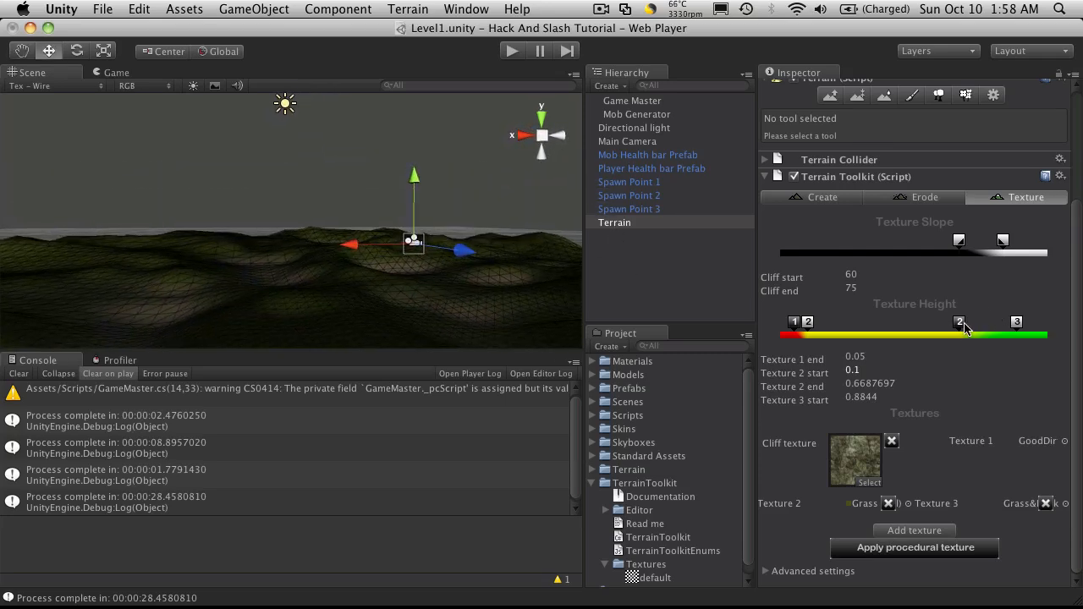
{"action": "mouse_move", "coordinate": [961, 321]}
{"action": "left_mouse_down"}
{"action": "mouse_move", "coordinate": [835, 324]}
{"action": "mouse_move", "coordinate": [834, 338]}
{"action": "left_mouse_up"}
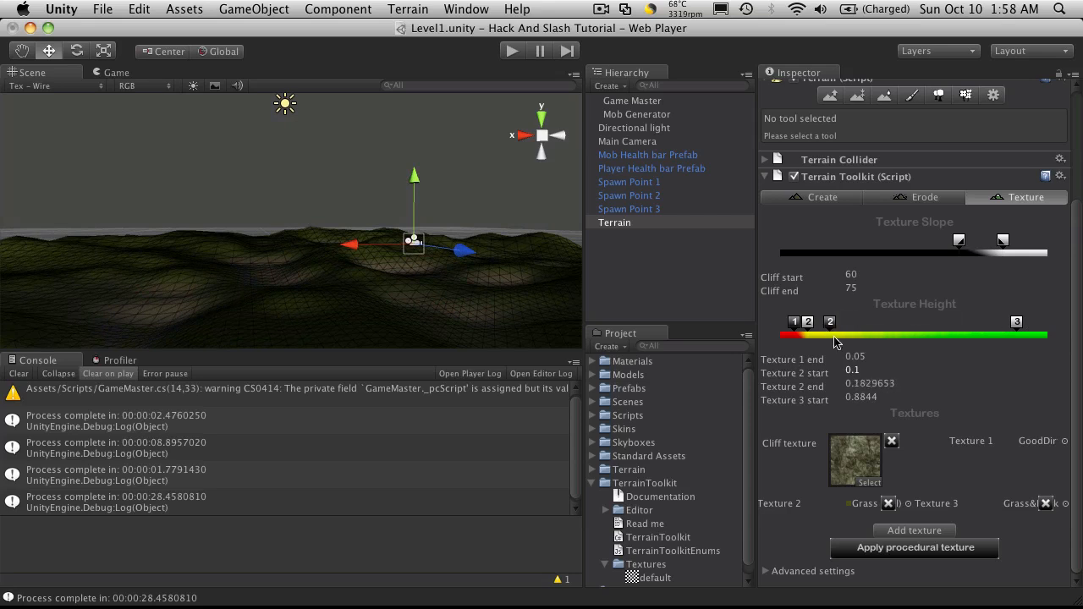
{"action": "left_click", "coordinate": [870, 385]}
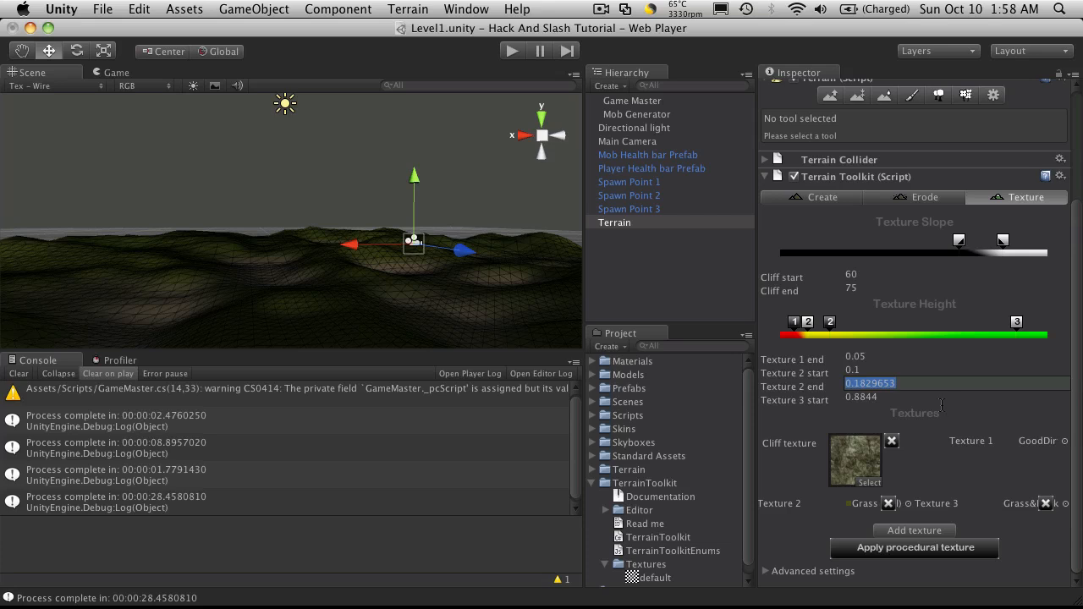
{"action": "type", "text": "0.2"}
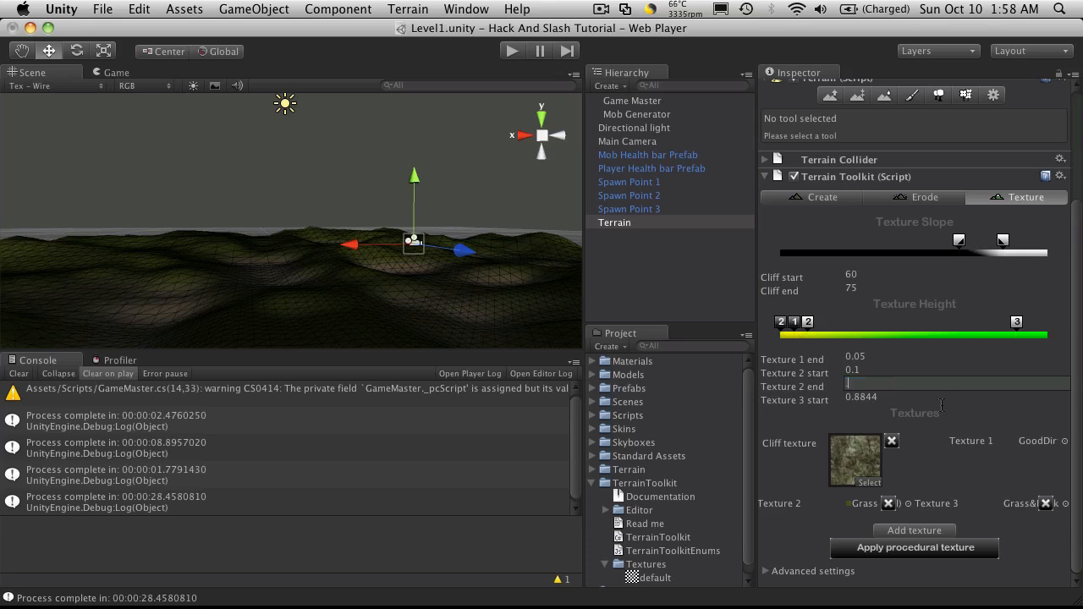
{"action": "key", "text": "Return"}
{"action": "left_click", "coordinate": [911, 550]}
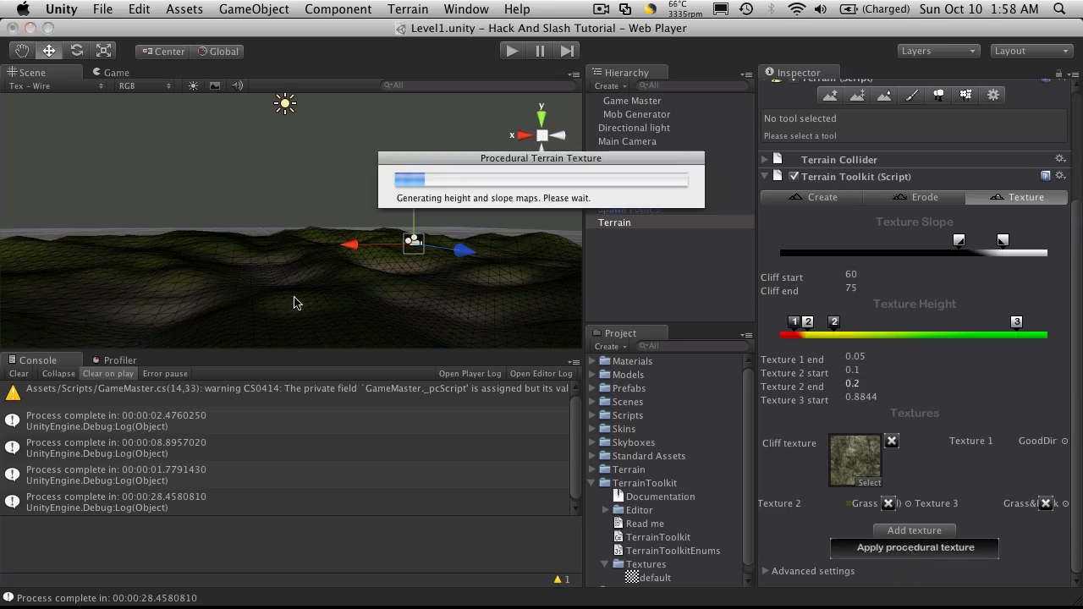
Lower the Texture 3 start height to about 0.31 and reapply the procedural texture to the terrain.
{"action": "mouse_move", "coordinate": [320, 270]}
{"action": "left_mouse_down", "text": "alt"}
{"action": "mouse_move", "coordinate": [418, 307]}
{"action": "mouse_move", "coordinate": [401, 283]}
{"action": "mouse_move", "coordinate": [390, 290]}
{"action": "mouse_move", "coordinate": [400, 298]}
{"action": "left_mouse_up", "text": "alt"}
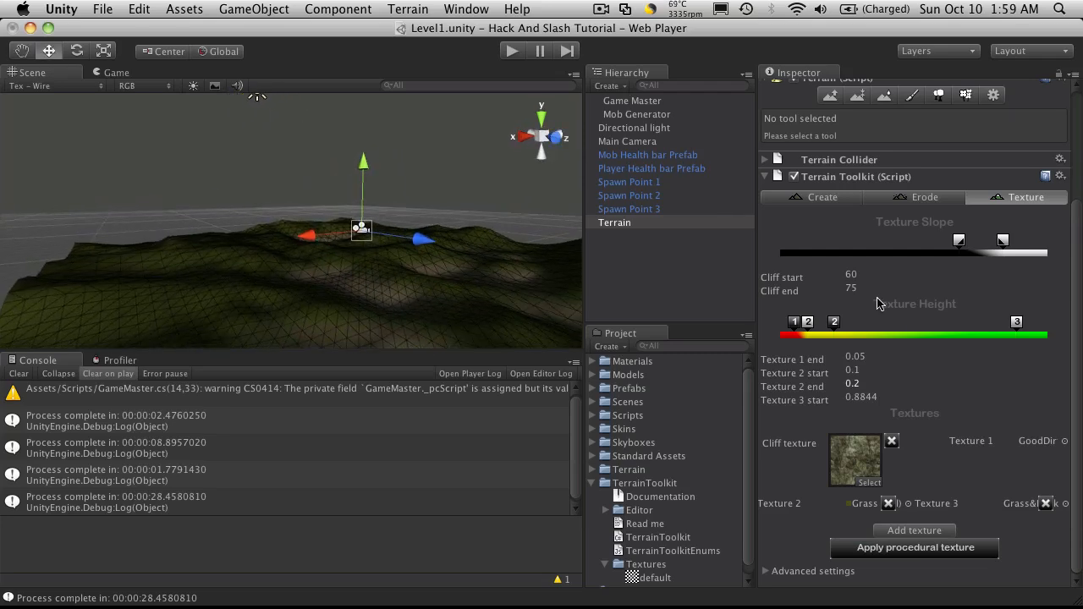
{"action": "left_click_drag", "start_coordinate": [1017, 327], "coordinate": [862, 330]}
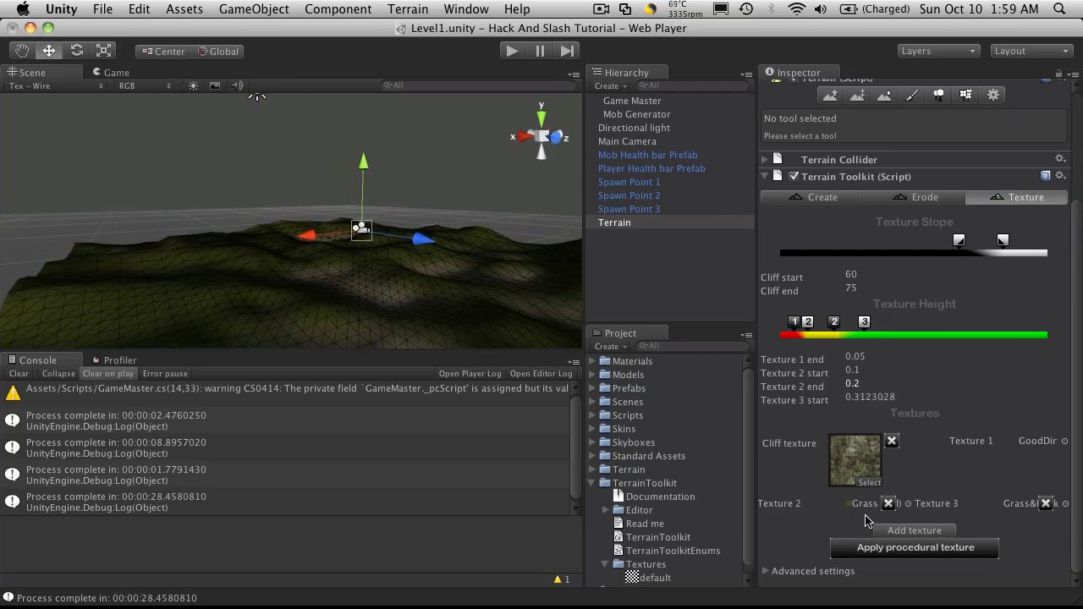
{"action": "left_click", "coordinate": [880, 546]}
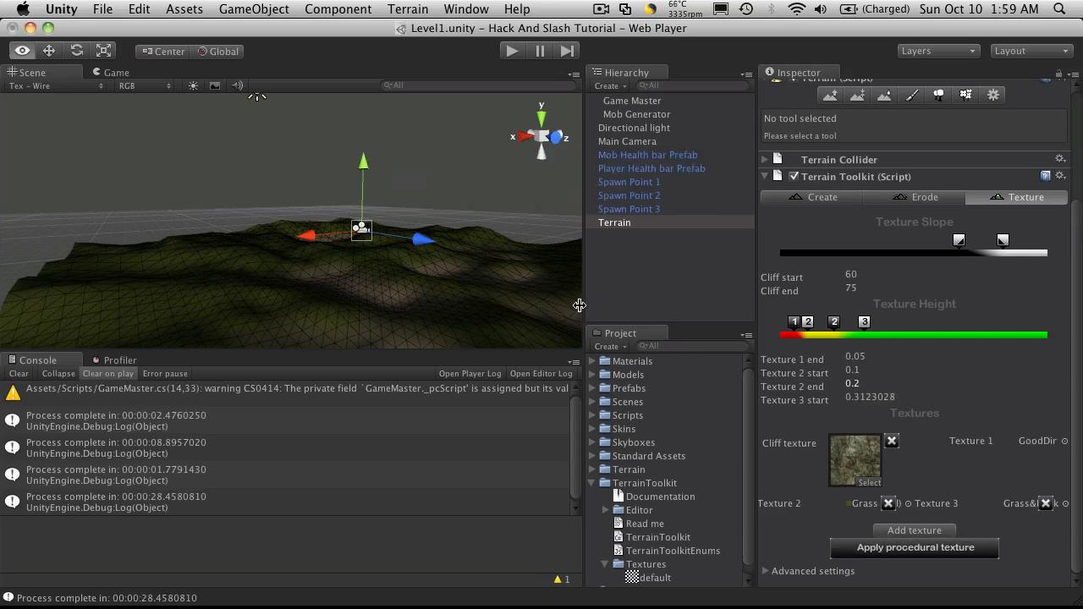
Inspect the retextured terrain up close and set the Cliff start slope to 25.
{"action": "left_click_drag", "start_coordinate": [317, 288], "coordinate": [447, 256], "text": "alt"}
{"action": "scroll", "coordinate": [397, 262], "scroll_direction": "up", "scroll_amount": 3}
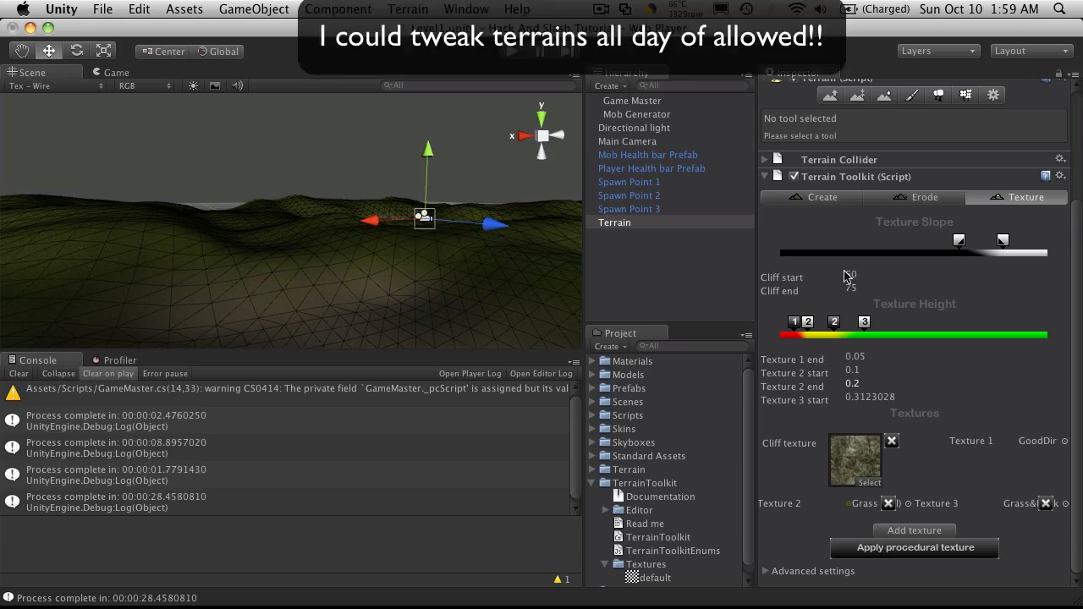
{"action": "left_click", "coordinate": [870, 275]}
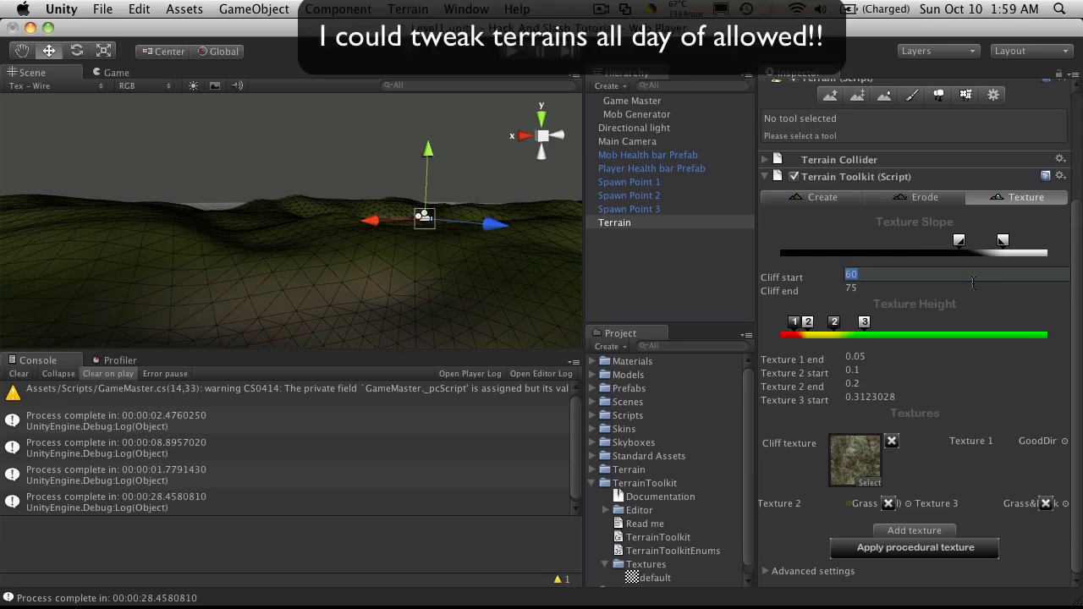
{"action": "type", "text": "25"}
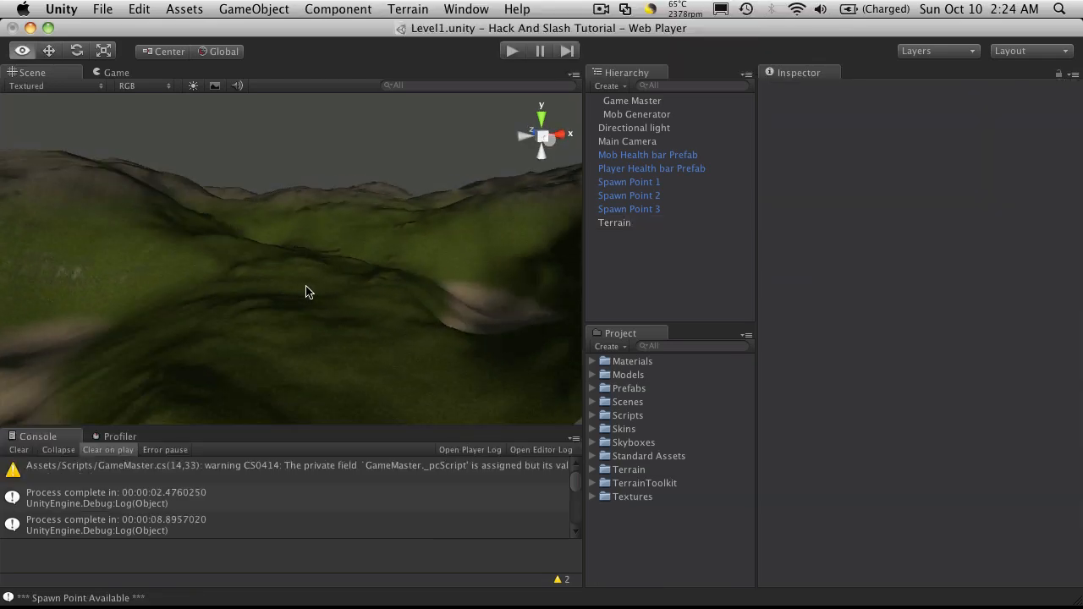
Start a package import into the project and browse to the Standard Packages folder inside Applications/Unity.
{"action": "right_click_drag", "start_coordinate": [307, 292], "coordinate": [296, 314]}
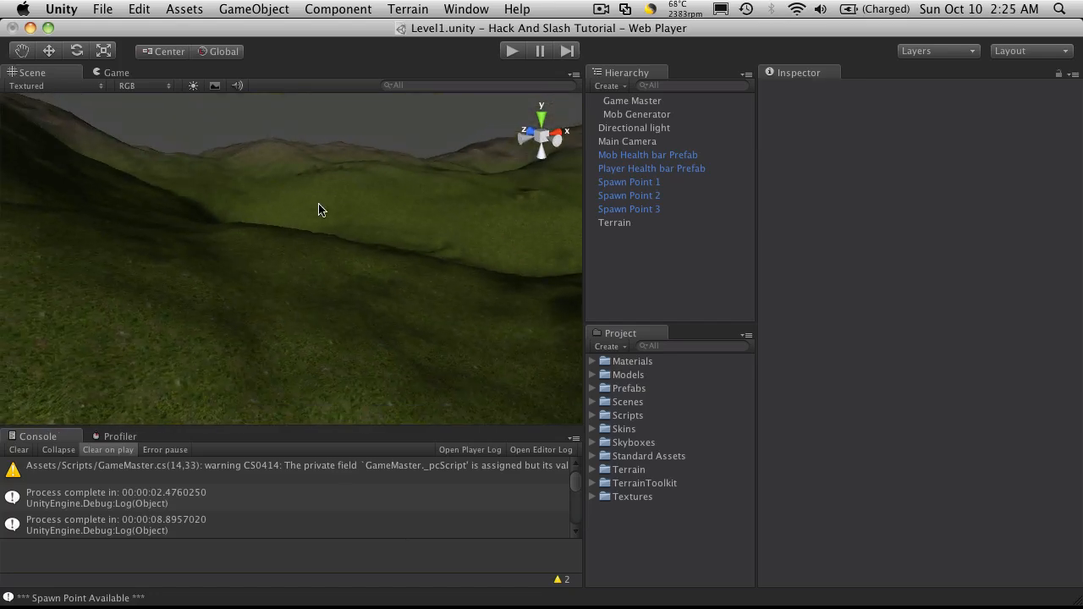
{"action": "right_click_drag", "start_coordinate": [431, 326], "coordinate": [351, 283]}
{"action": "right_click", "coordinate": [618, 338]}
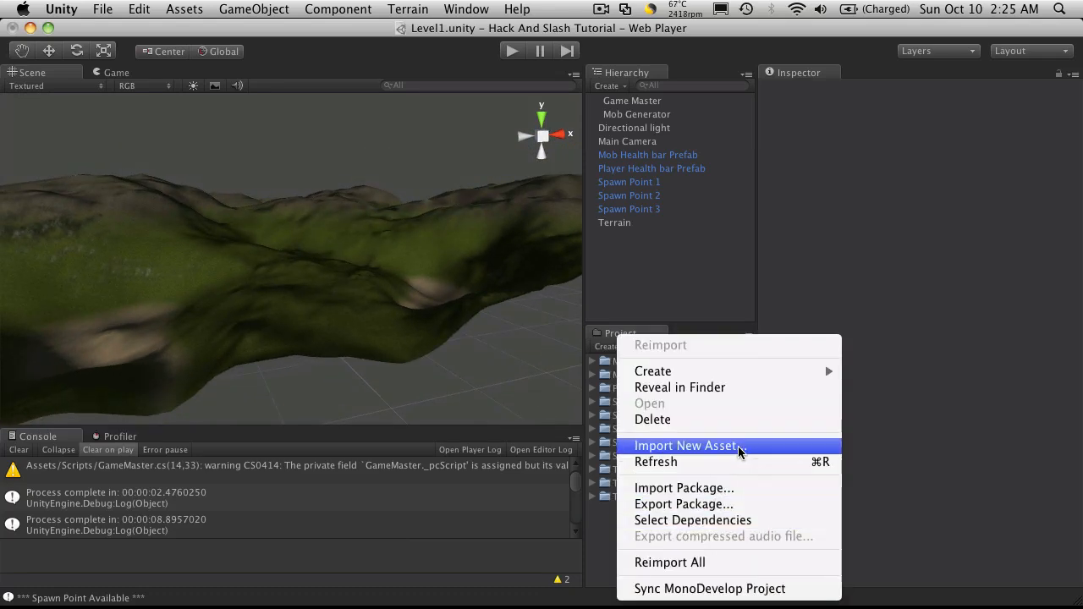
{"action": "left_click", "coordinate": [741, 491]}
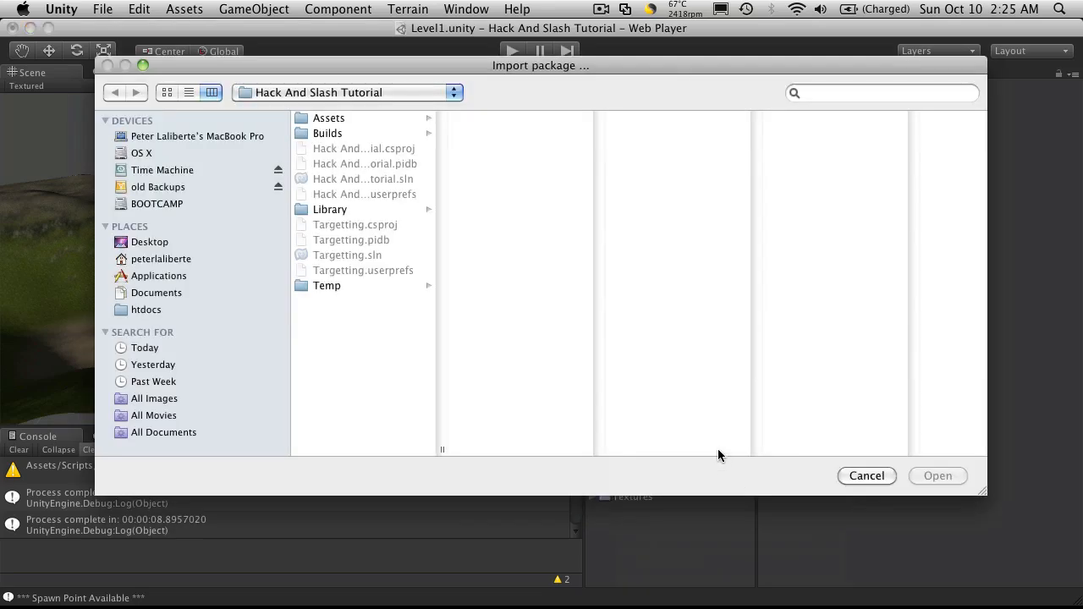
{"action": "left_click", "coordinate": [158, 278]}
{"action": "scroll", "coordinate": [424, 186], "scroll_direction": "down", "scroll_amount": 3}
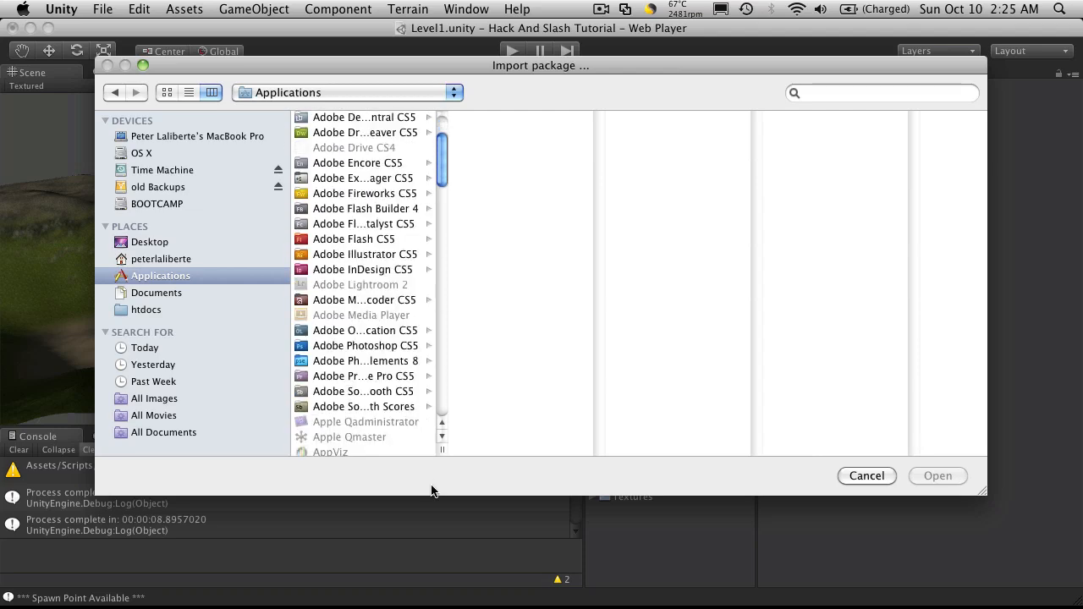
{"action": "scroll", "coordinate": [372, 296], "scroll_direction": "down", "scroll_amount": 10}
{"action": "scroll", "coordinate": [373, 356], "scroll_direction": "up", "scroll_amount": 4}
{"action": "scroll", "coordinate": [352, 389], "scroll_direction": "down", "scroll_amount": 3}
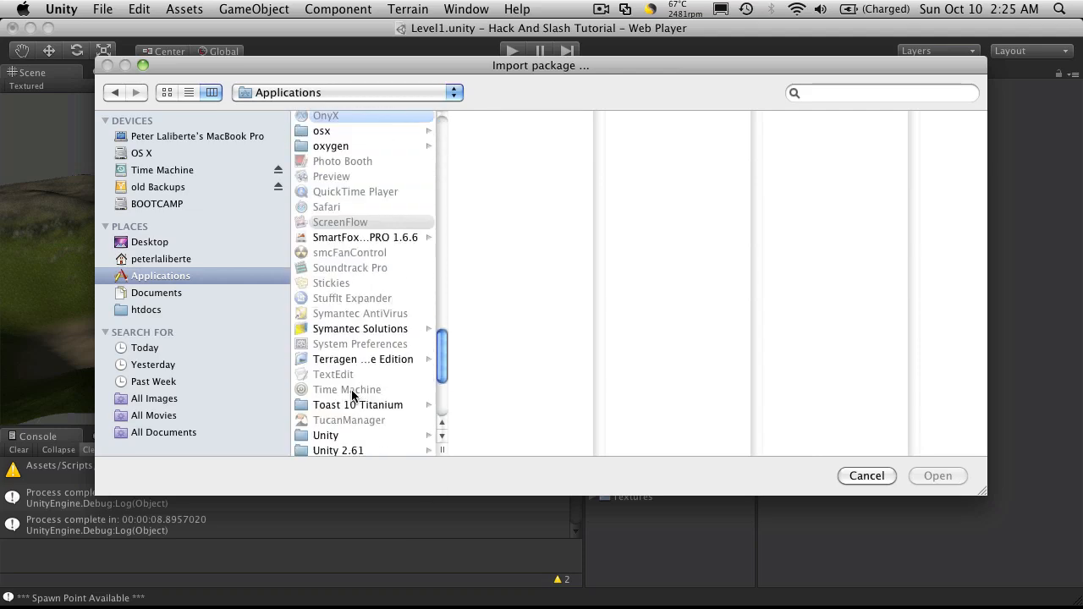
{"action": "scroll", "coordinate": [352, 395], "scroll_direction": "down", "scroll_amount": 3}
{"action": "left_click", "coordinate": [349, 312]}
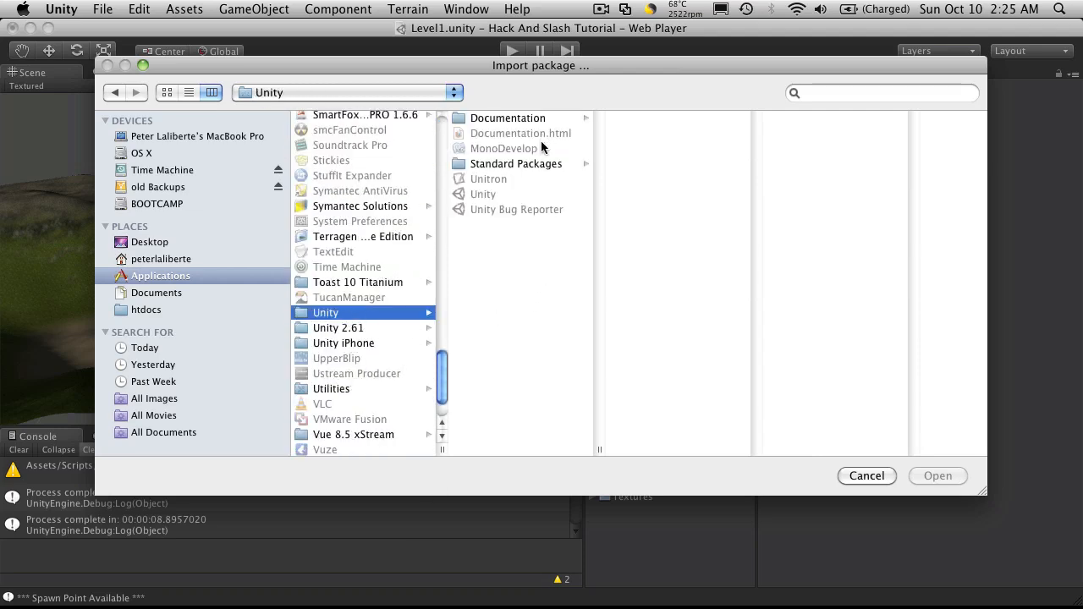
{"action": "left_click", "coordinate": [545, 165]}
{"action": "left_click_drag", "start_coordinate": [762, 453], "coordinate": [906, 451]}
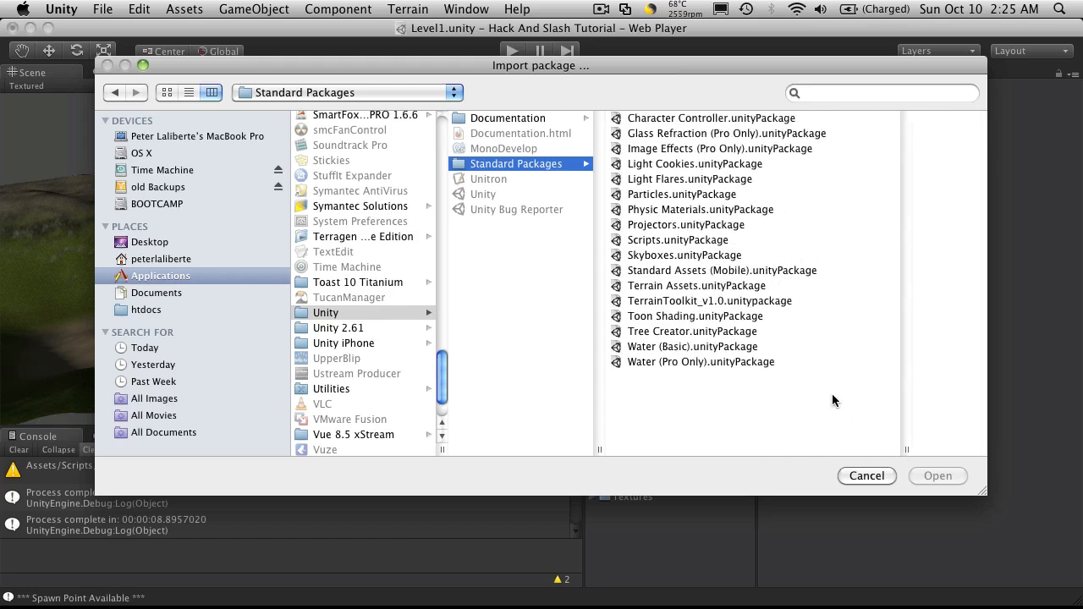
Import all items of Water (Pro Only).unityPackage into the project.
{"action": "left_click", "coordinate": [729, 347]}
{"action": "left_click", "coordinate": [652, 363]}
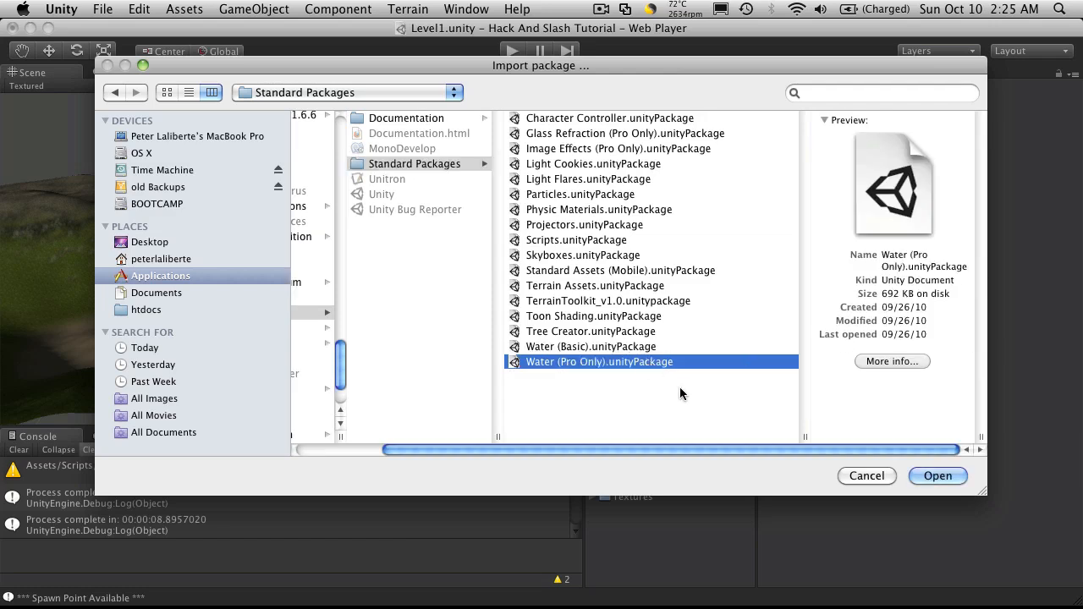
{"action": "left_click", "coordinate": [937, 475]}
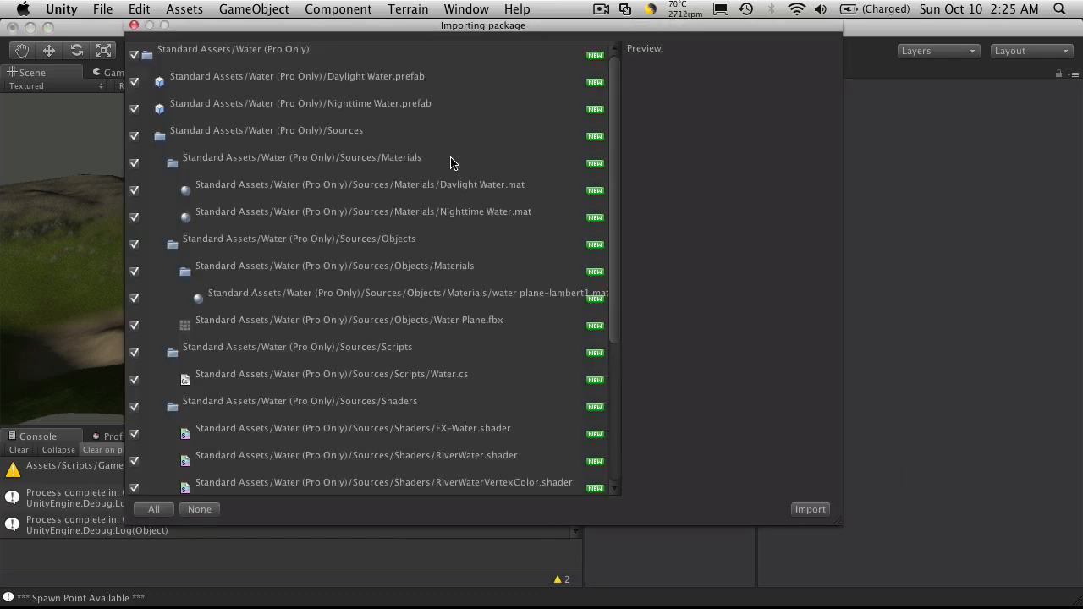
{"action": "scroll", "coordinate": [440, 174], "scroll_direction": "down", "scroll_amount": 5}
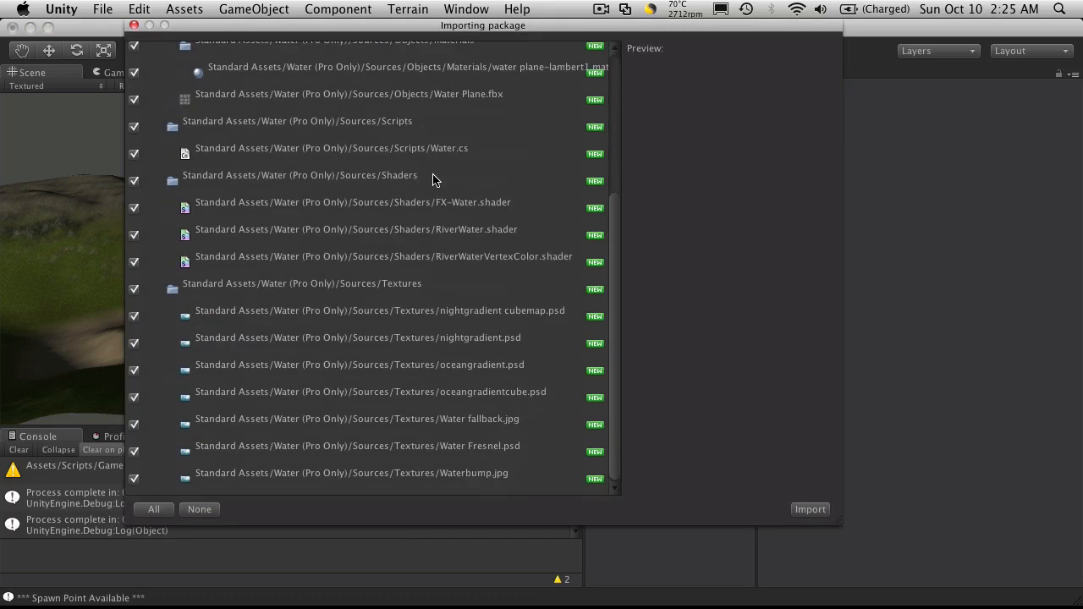
{"action": "left_click", "coordinate": [811, 510]}
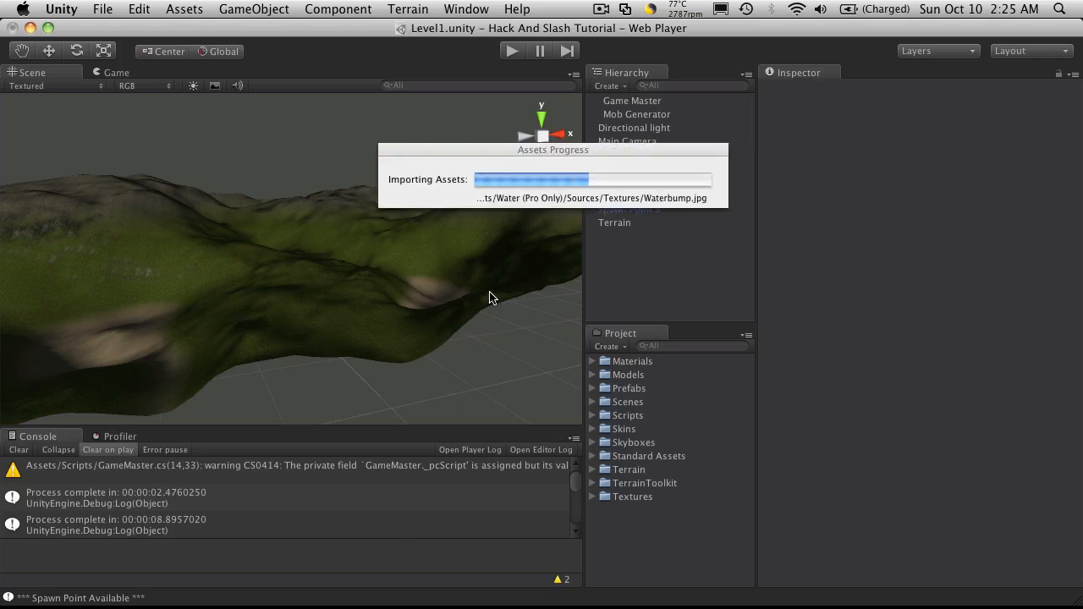
Expand the Standard Assets folder, collapse its Fonts and Skyboxes subfolders, and expand Water (Pro Only).
{"action": "left_click_drag", "start_coordinate": [251, 324], "coordinate": [364, 334], "text": "alt"}
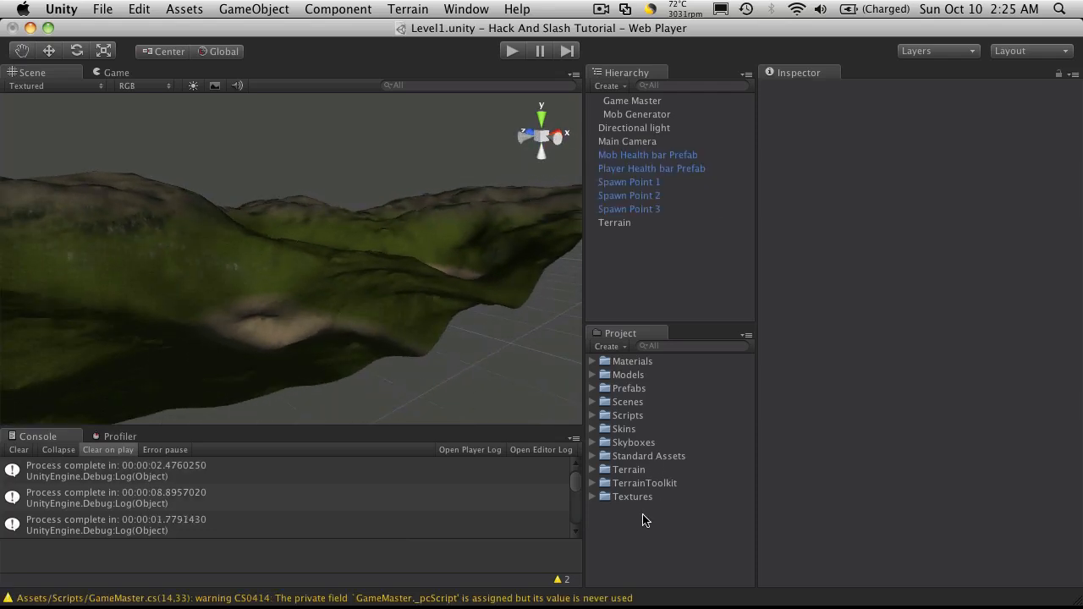
{"action": "left_click", "coordinate": [594, 457]}
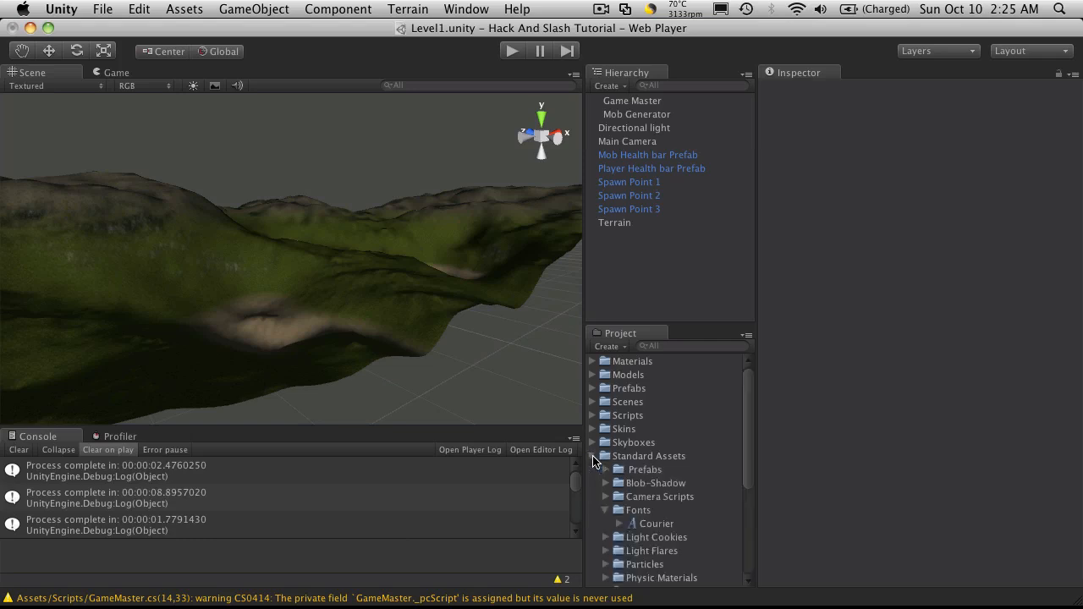
{"action": "double_click", "coordinate": [687, 510]}
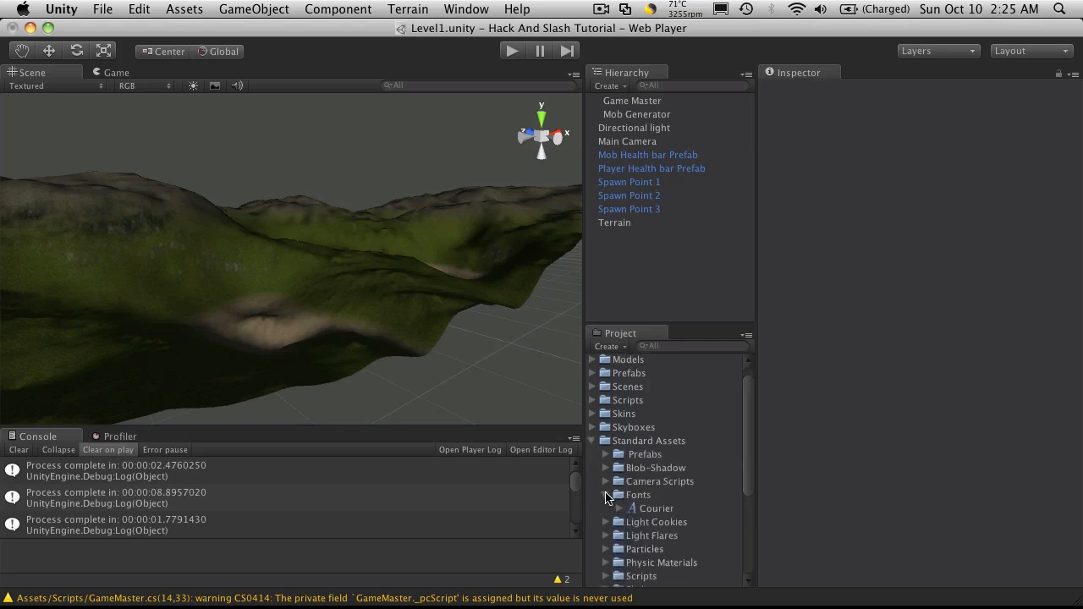
{"action": "left_click", "coordinate": [606, 496]}
{"action": "scroll", "coordinate": [685, 503], "scroll_direction": "down", "scroll_amount": 5}
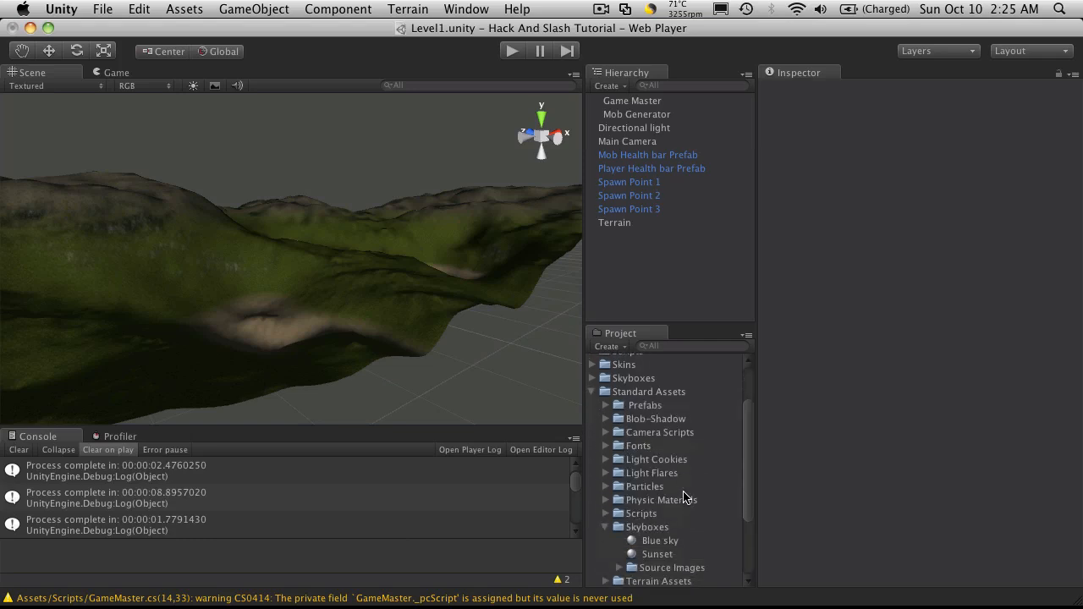
{"action": "left_click", "coordinate": [607, 463]}
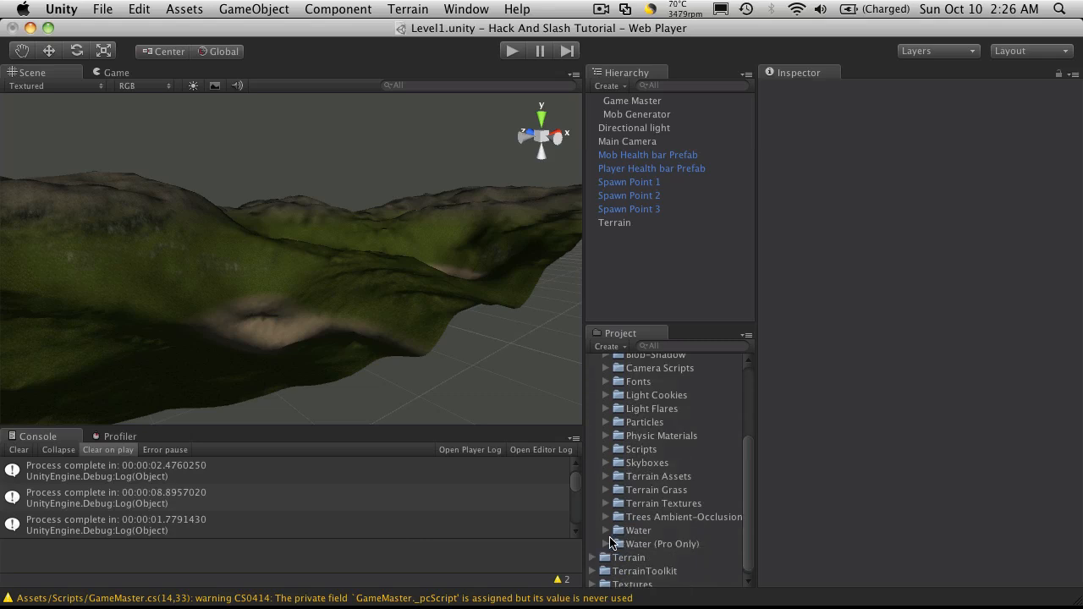
{"action": "left_click", "coordinate": [606, 543]}
{"action": "scroll", "coordinate": [665, 525], "scroll_direction": "down", "scroll_amount": 2}
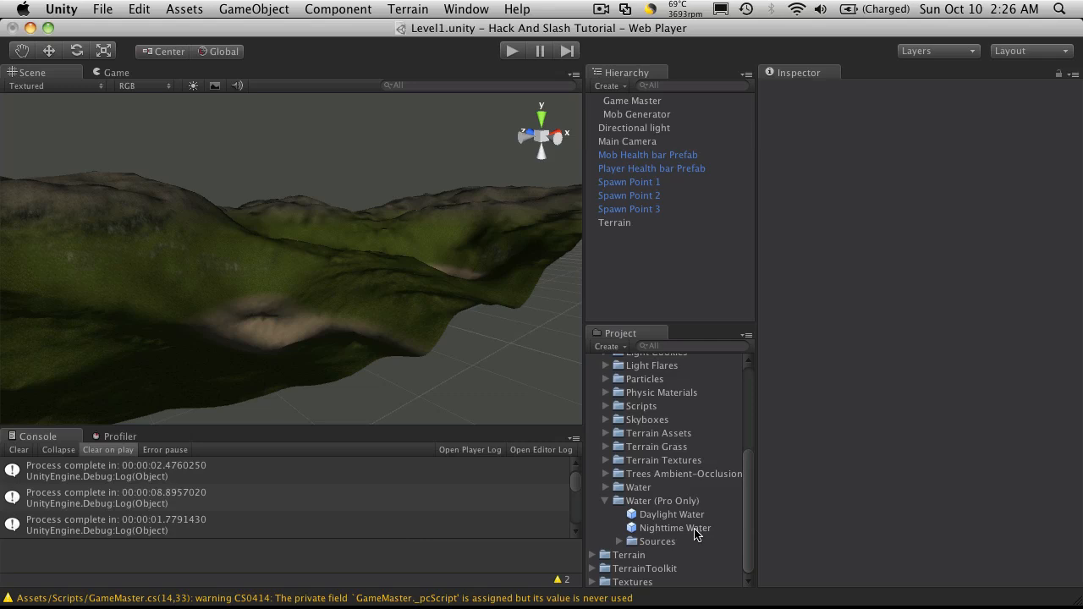
Add the Daylight Water prefab from the Water (Pro Only) folder to the scene hierarchy.
{"action": "left_click_drag", "start_coordinate": [694, 515], "coordinate": [668, 283]}
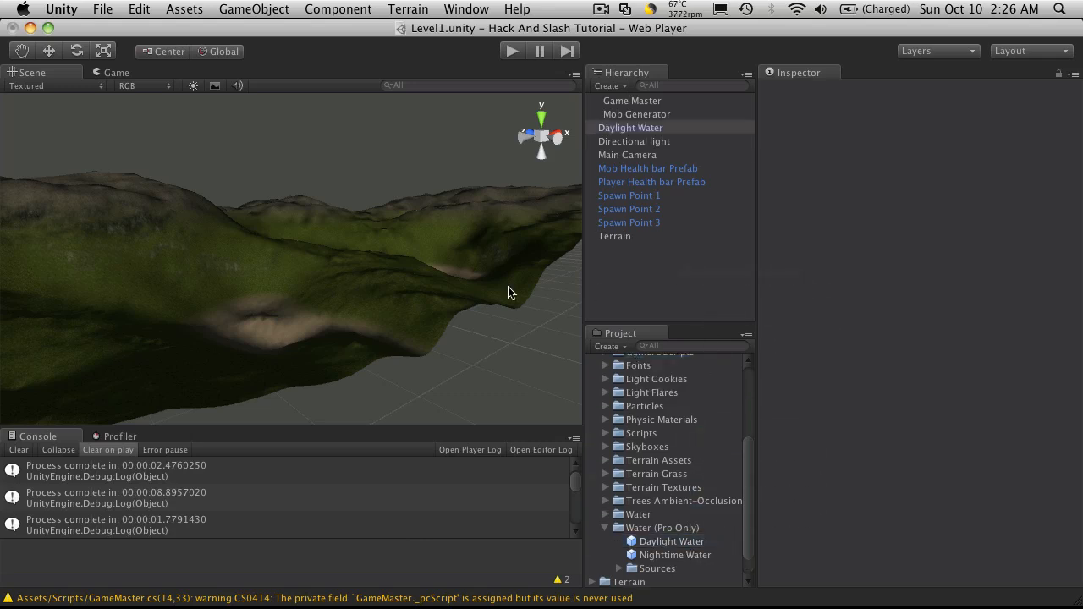
{"action": "scroll", "coordinate": [414, 282], "scroll_direction": "down", "scroll_amount": 2}
{"action": "left_click", "coordinate": [686, 246]}
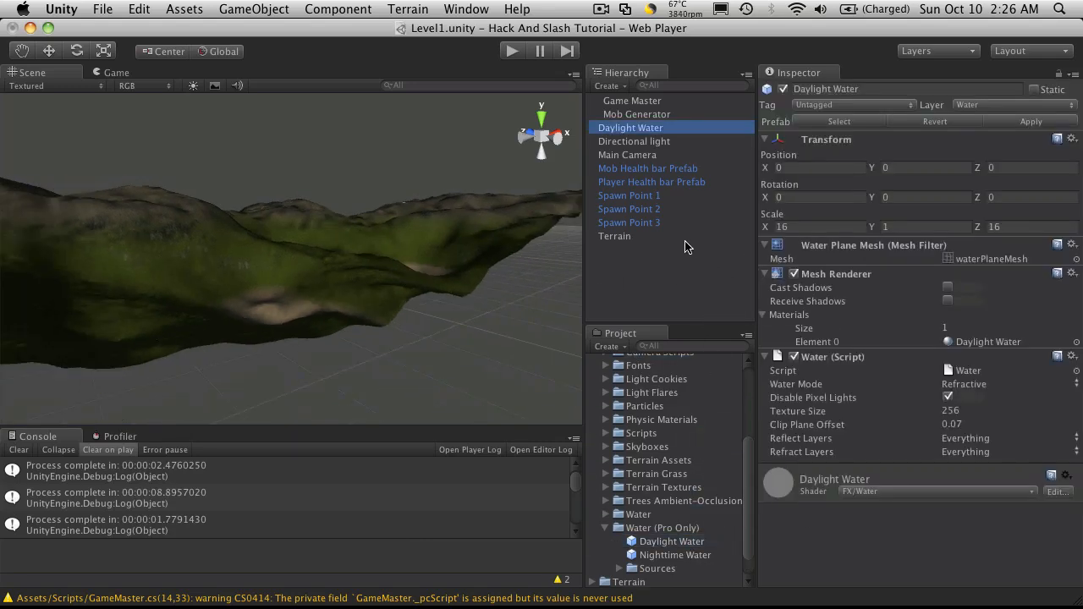
Frame the Daylight Water object in the scene and set its position to X 1000 and Z 1000.
{"action": "left_click", "coordinate": [654, 129]}
{"action": "key", "text": "f"}
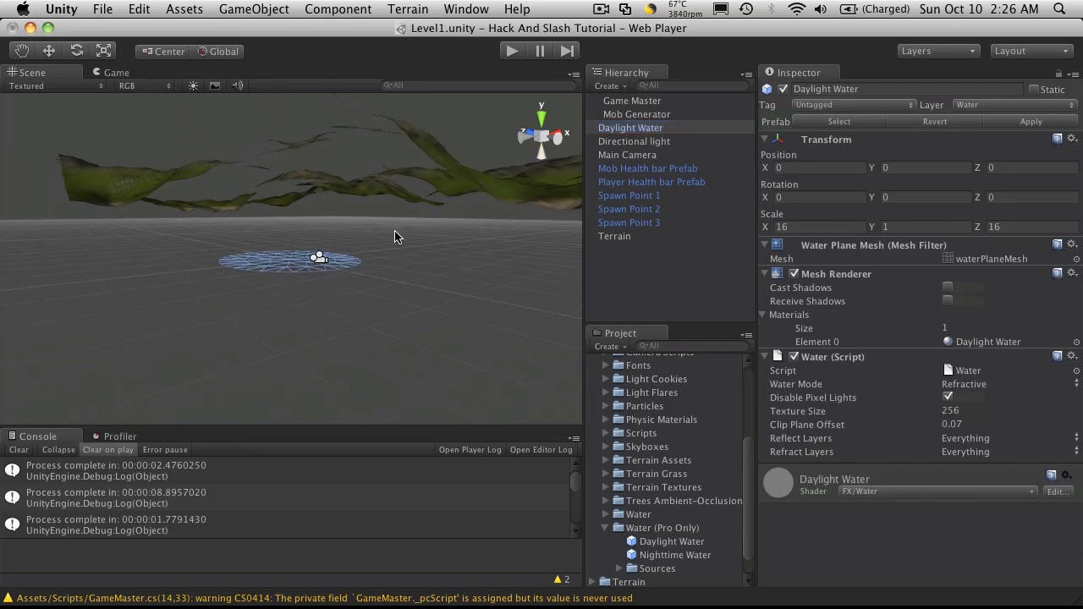
{"action": "left_click_drag", "start_coordinate": [368, 274], "coordinate": [370, 225], "text": "alt"}
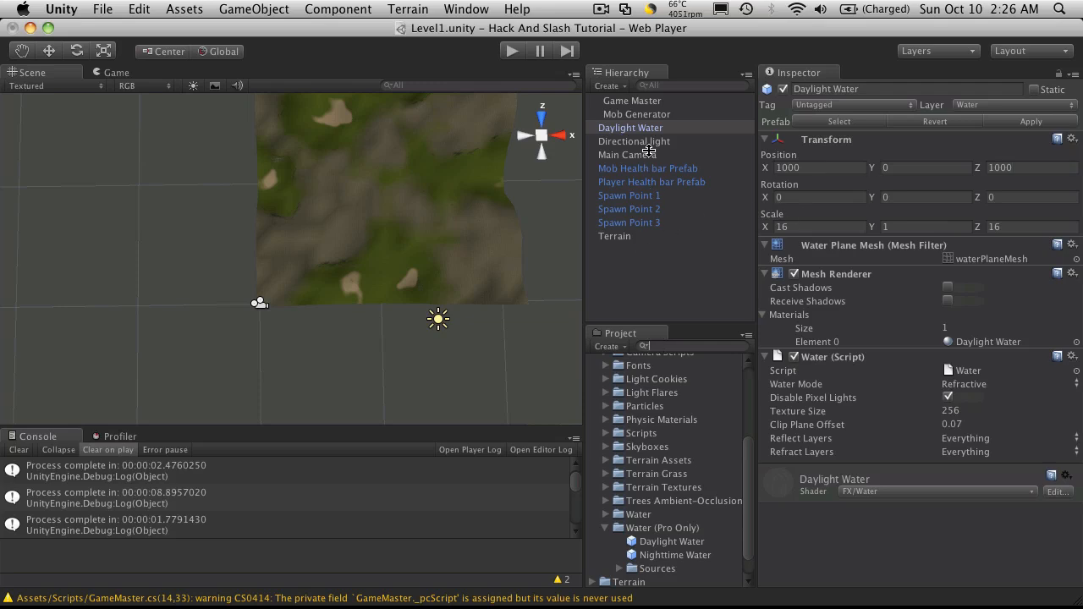
Switch the scene view to Wireframe shading and frame the Daylight Water from above within the terrain.
{"action": "left_click", "coordinate": [657, 288]}
{"action": "left_click", "coordinate": [637, 129]}
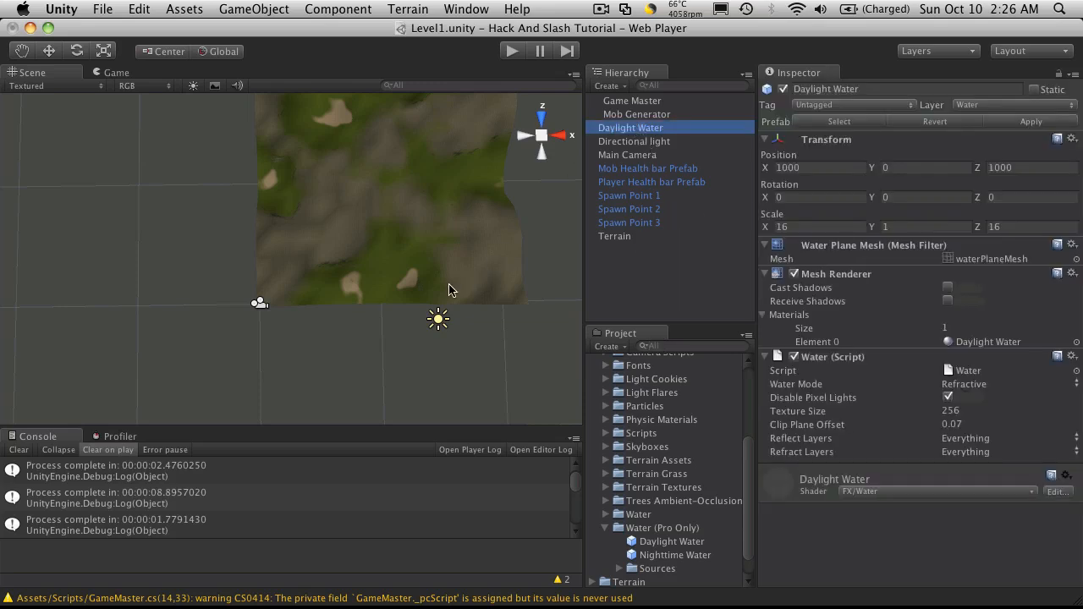
{"action": "key", "text": "f"}
{"action": "scroll", "coordinate": [474, 313], "scroll_direction": "down", "scroll_amount": 8}
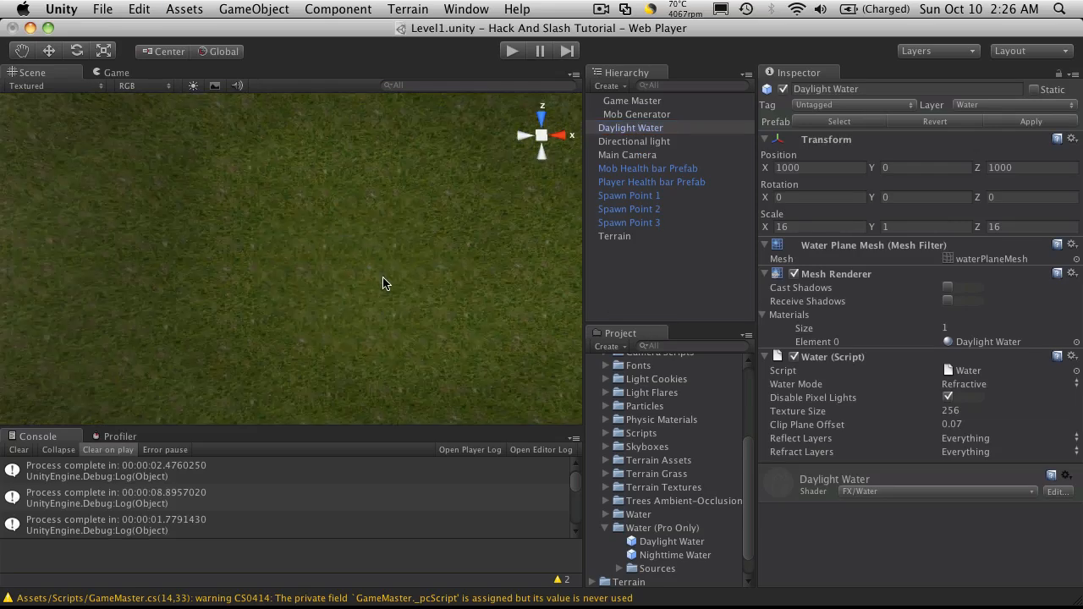
{"action": "scroll", "coordinate": [305, 280], "scroll_direction": "down", "scroll_amount": 10}
{"action": "left_click_drag", "start_coordinate": [316, 273], "coordinate": [307, 169], "text": "alt"}
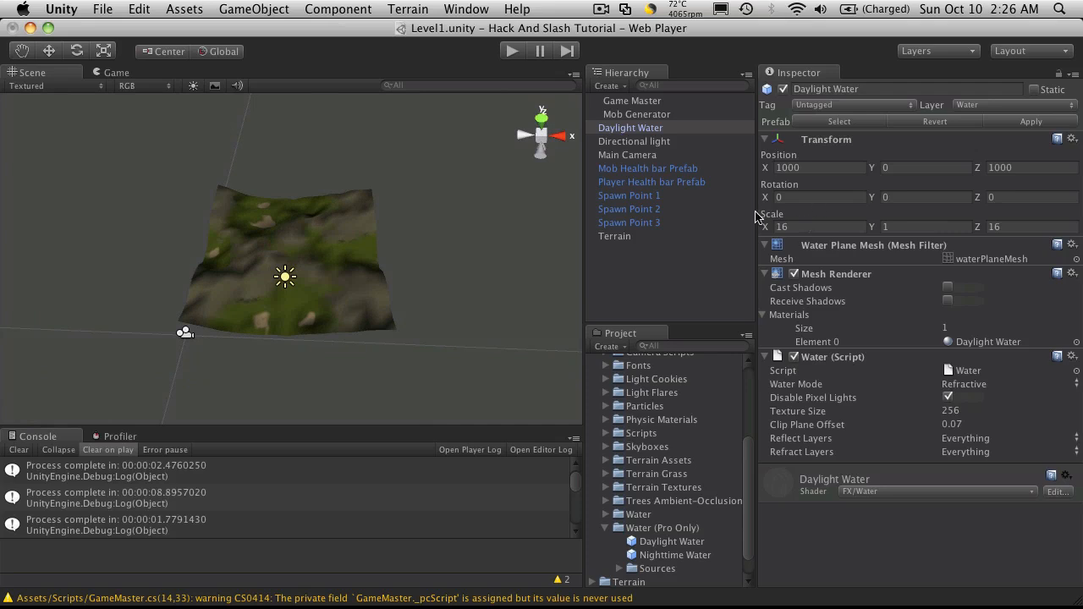
{"action": "left_click", "coordinate": [47, 88]}
{"action": "left_click", "coordinate": [63, 101]}
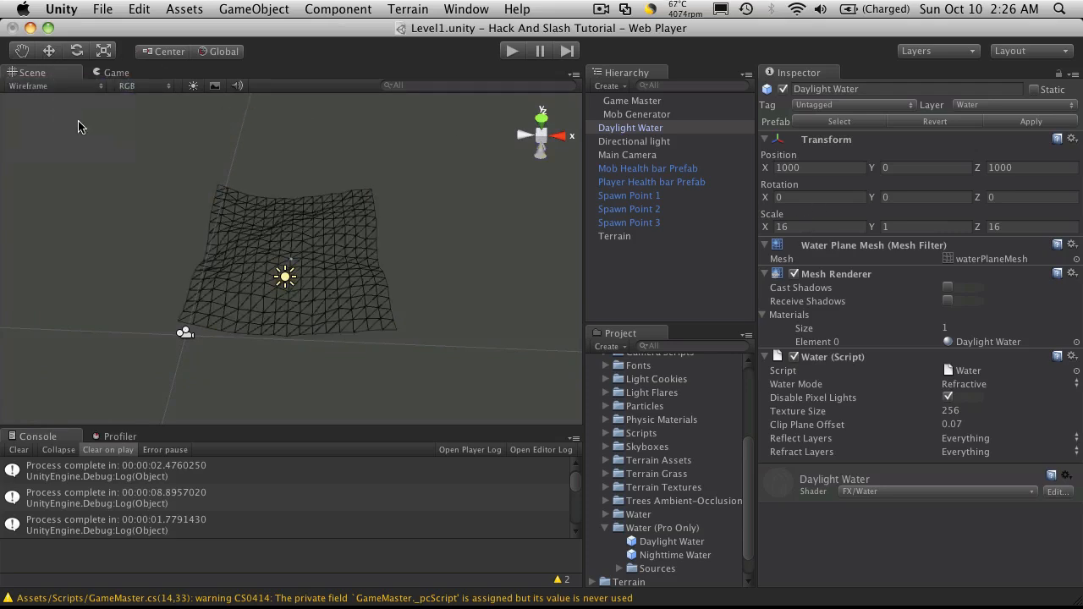
{"action": "mouse_move", "coordinate": [285, 276]}
{"action": "left_mouse_down", "text": "alt"}
{"action": "mouse_move", "coordinate": [281, 248]}
{"action": "mouse_move", "coordinate": [322, 308]}
{"action": "mouse_move", "coordinate": [303, 328]}
{"action": "left_mouse_up", "text": "alt"}
{"action": "key", "text": "f"}
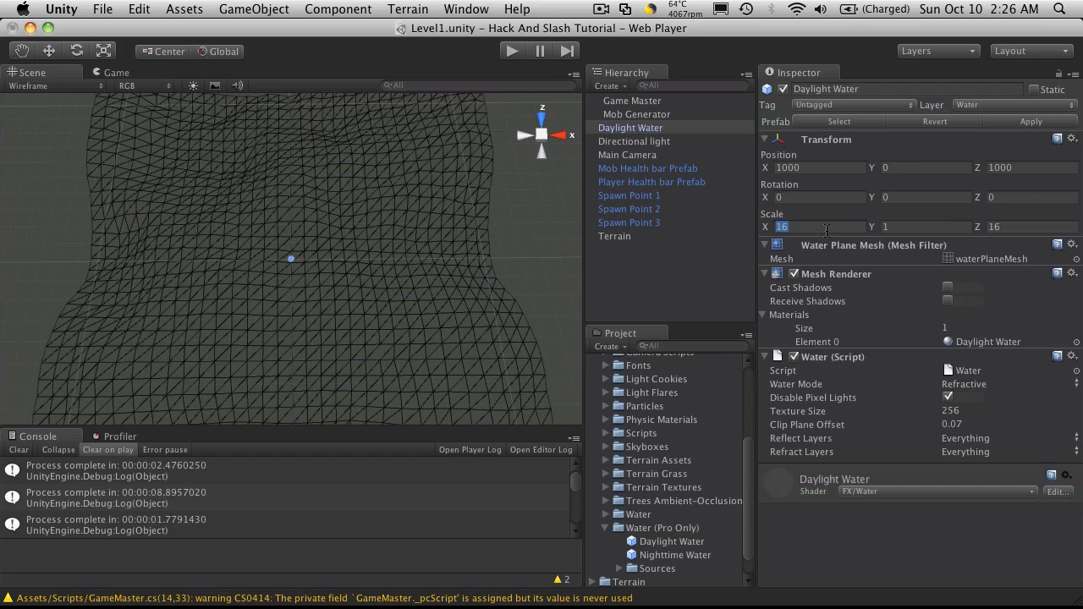
Set the X scale of the Daylight Water to 2000.
{"action": "type", "text": "000"}
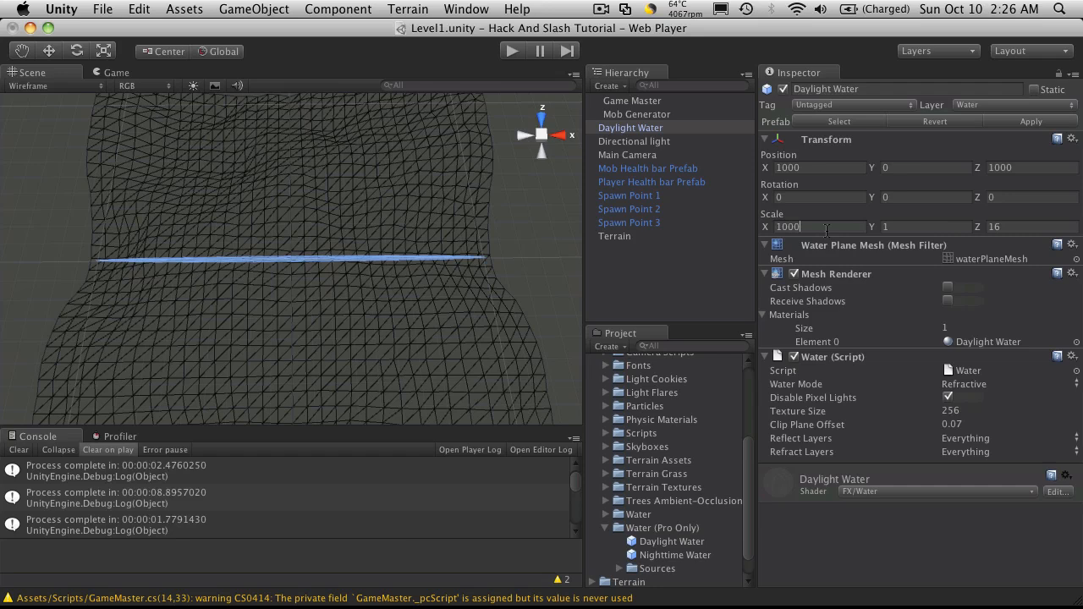
{"action": "key", "text": "BackSpace"}
{"action": "key", "text": "BackSpace"}
{"action": "key", "text": "BackSpace"}
{"action": "key", "text": "BackSpace"}
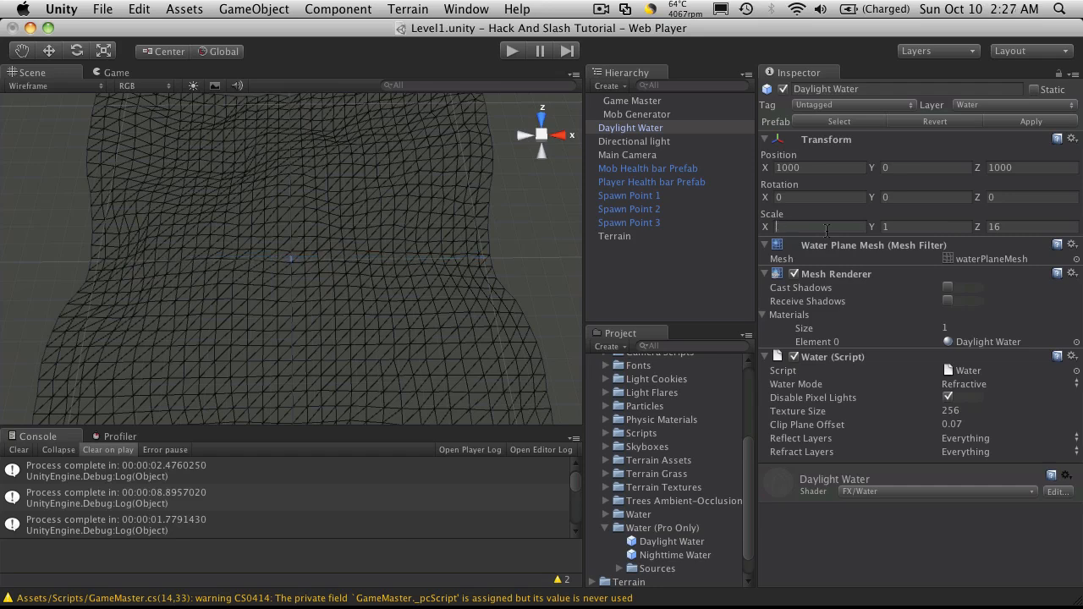
{"action": "type", "text": "2000"}
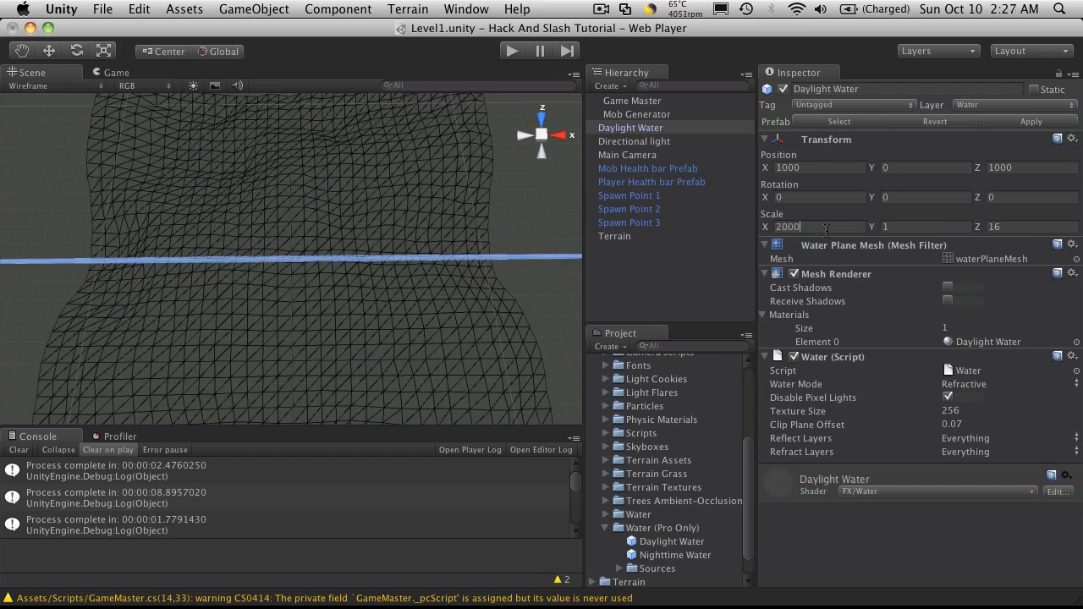
Set the Z scale of the Daylight Water to 2000 and switch the scene shading to Tex - Wire.
{"action": "key", "text": "Tab"}
{"action": "key", "text": "Tab"}
{"action": "type", "text": "2000"}
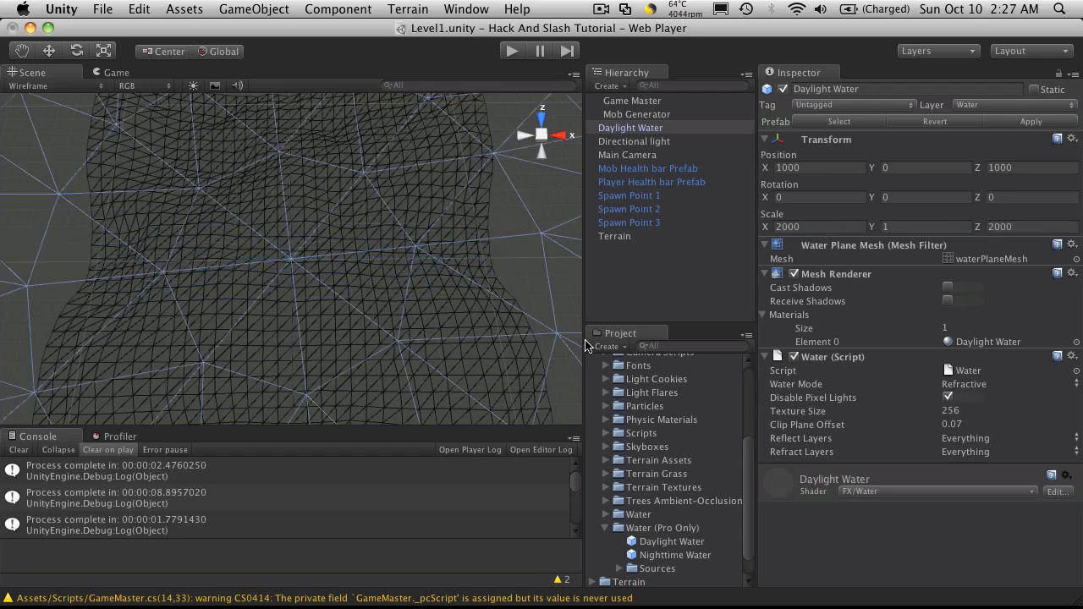
{"action": "scroll", "coordinate": [362, 269], "scroll_direction": "down", "scroll_amount": 6}
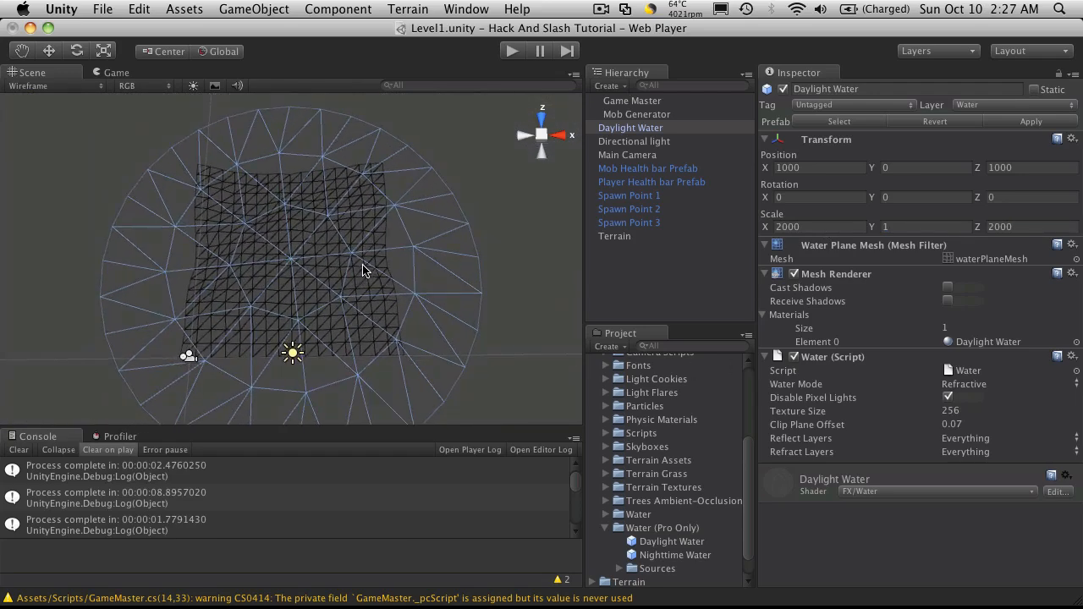
{"action": "left_click", "coordinate": [72, 86]}
{"action": "left_click", "coordinate": [83, 99]}
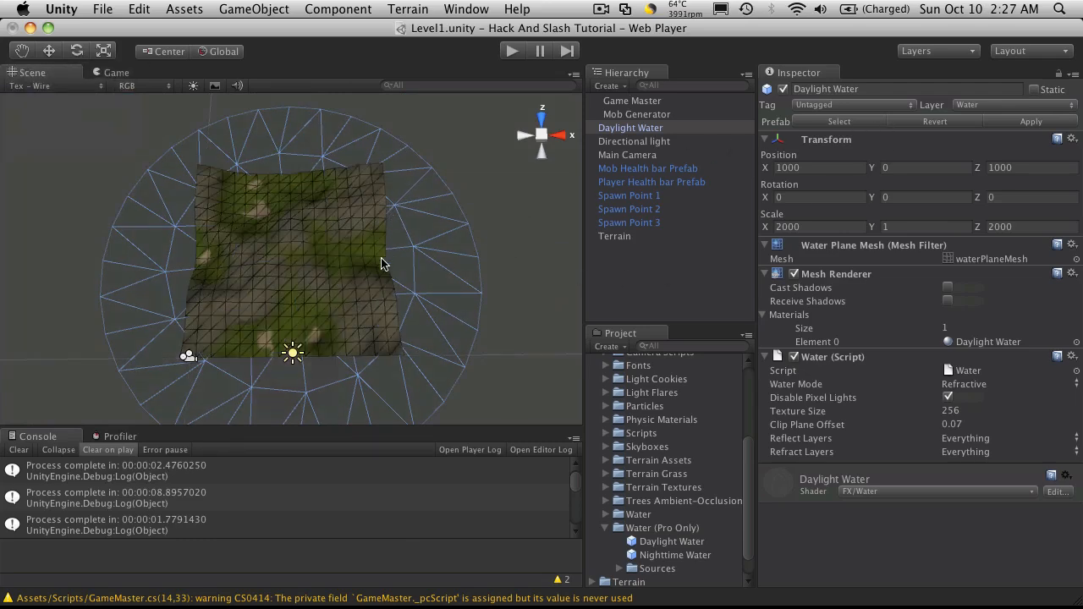
Raise the Daylight Water by setting its Y position to 3, viewing it side-on against the terrain.
{"action": "left_click_drag", "start_coordinate": [369, 305], "coordinate": [346, 33], "text": "alt"}
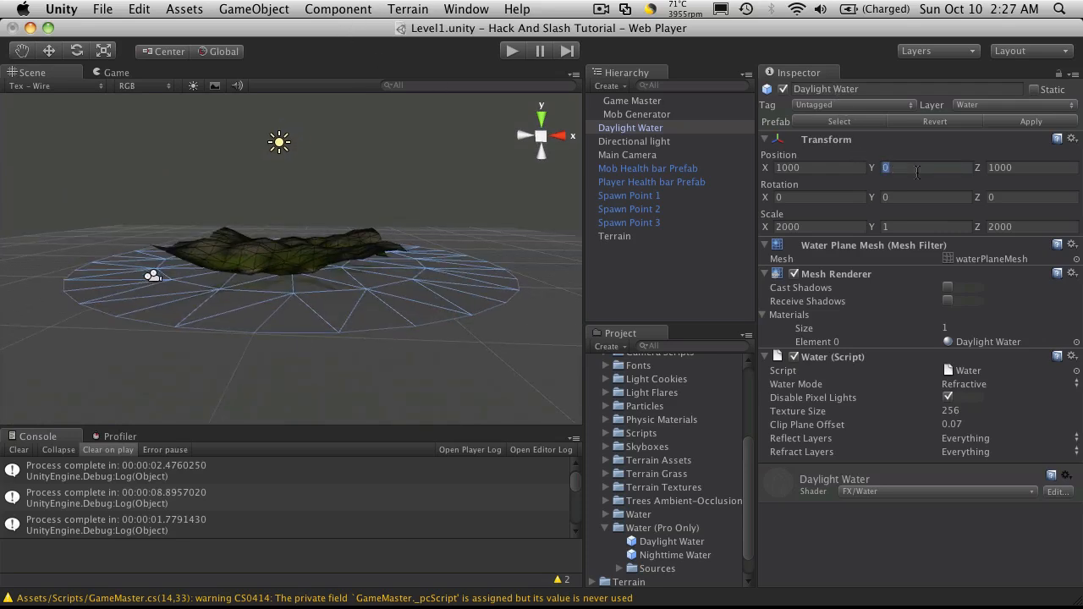
{"action": "type", "text": "3"}
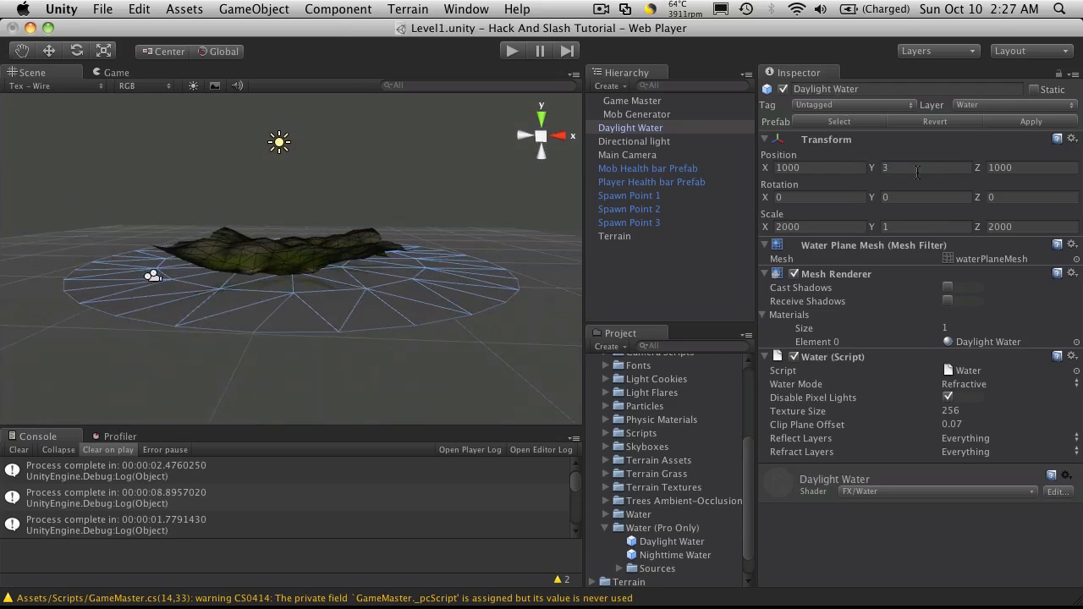
{"action": "scroll", "coordinate": [273, 266], "scroll_direction": "up", "scroll_amount": 10}
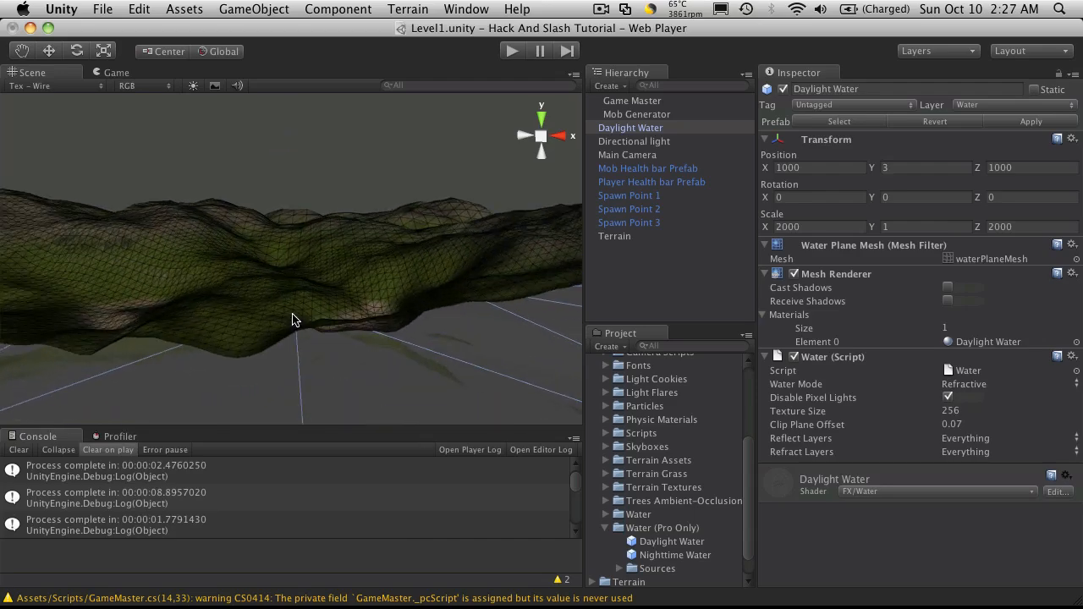
{"action": "scroll", "coordinate": [295, 330], "scroll_direction": "up", "scroll_amount": 8}
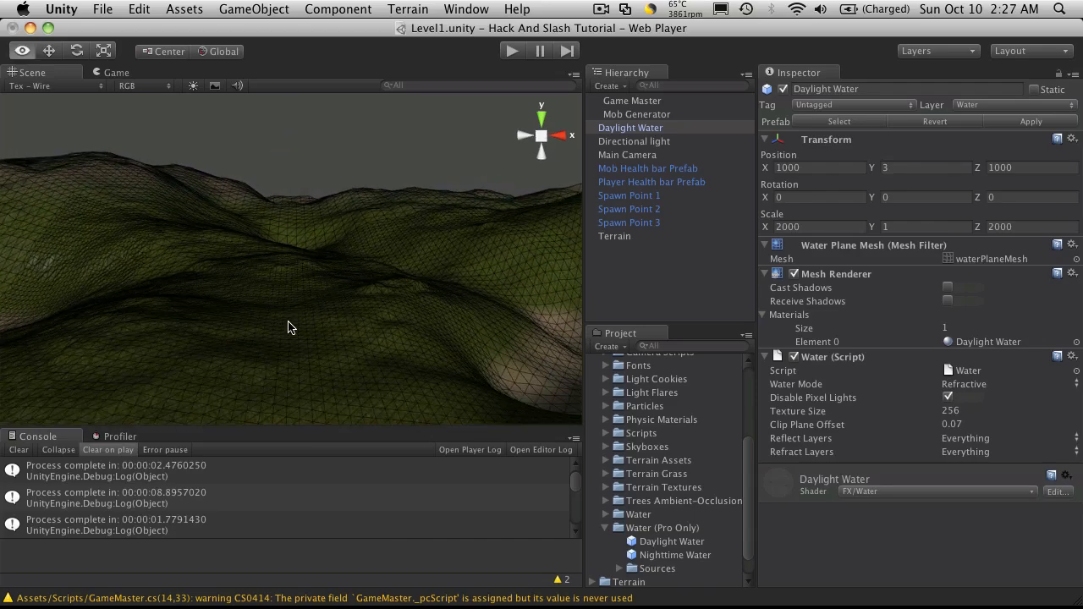
{"action": "left_click_drag", "start_coordinate": [456, 353], "coordinate": [409, 350], "text": "alt"}
{"action": "left_click_drag", "start_coordinate": [336, 361], "coordinate": [459, 343], "text": "alt"}
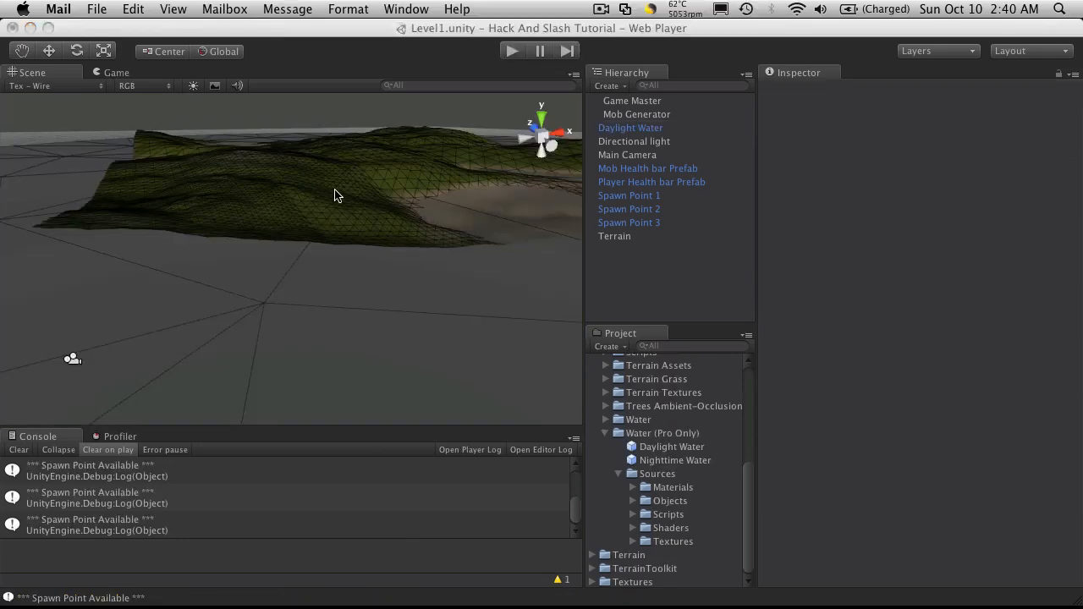
Examine the terrain surface, its shoreline and the surrounding water plane from several angles and distances.
{"action": "left_click_drag", "start_coordinate": [380, 198], "coordinate": [338, 209], "text": "alt"}
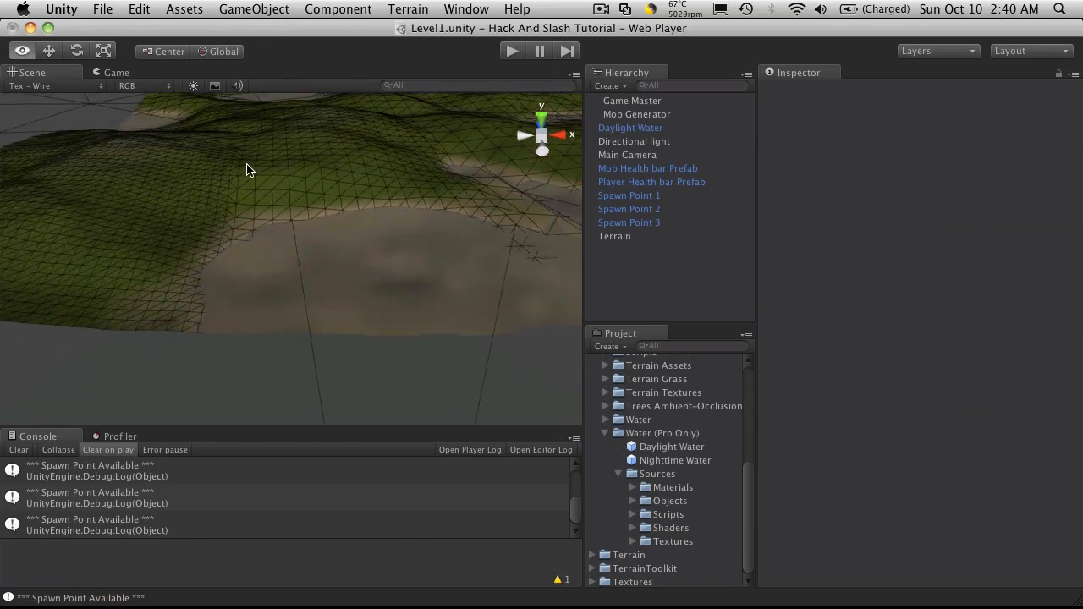
{"action": "left_click_drag", "start_coordinate": [246, 171], "coordinate": [16, 224], "text": "alt"}
{"action": "left_click_drag", "start_coordinate": [366, 220], "coordinate": [548, 259], "text": "alt"}
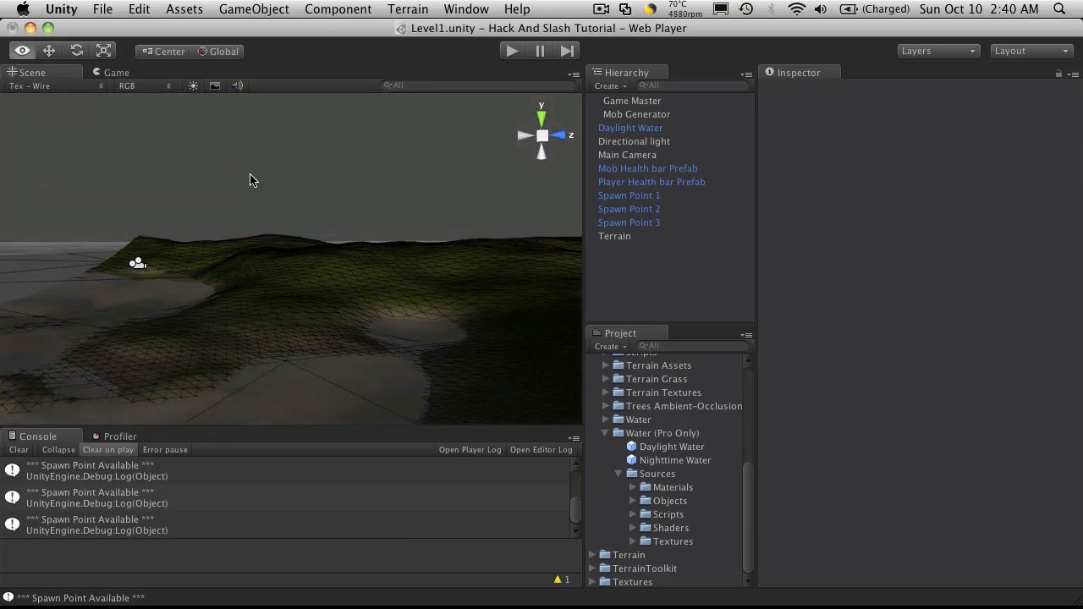
{"action": "left_click_drag", "start_coordinate": [250, 180], "coordinate": [285, 294], "text": "alt"}
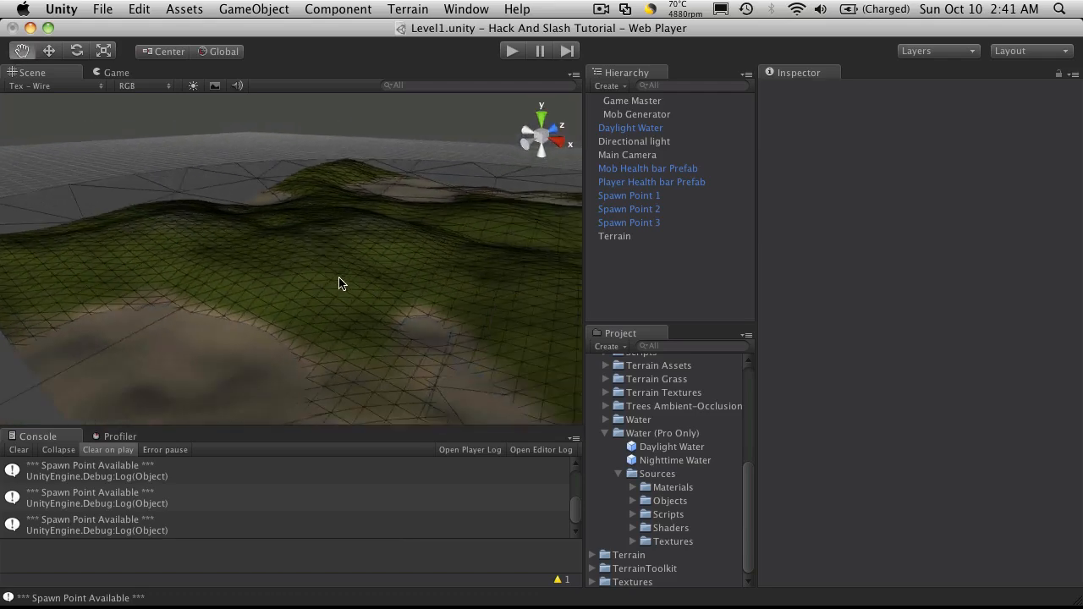
{"action": "left_click_drag", "start_coordinate": [167, 236], "coordinate": [231, 278], "text": "alt"}
{"action": "scroll", "coordinate": [288, 243], "scroll_direction": "up", "scroll_amount": 5}
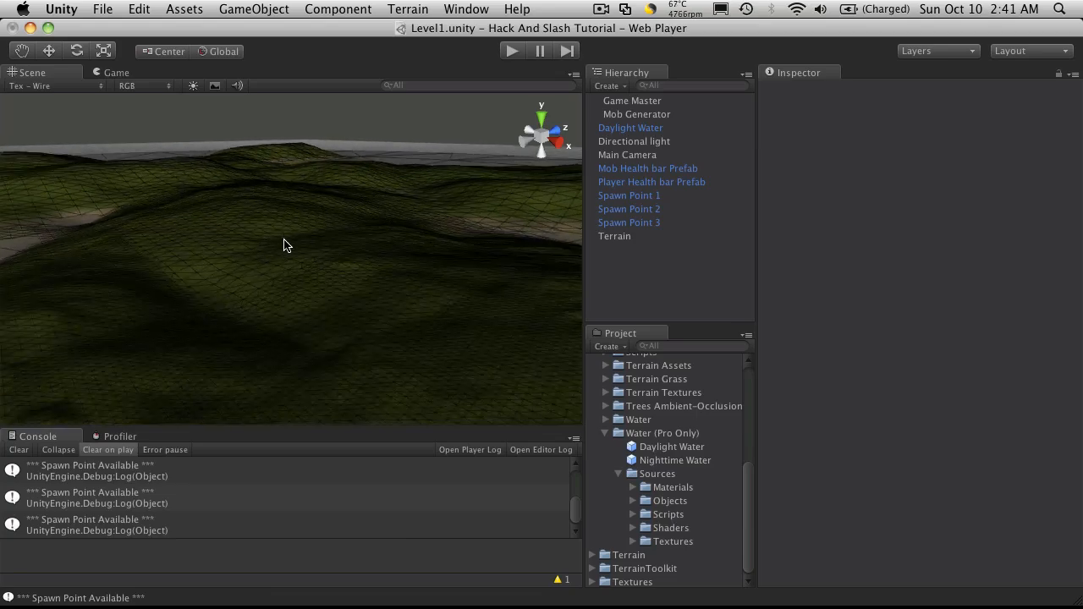
{"action": "left_click_drag", "start_coordinate": [283, 245], "coordinate": [296, 220], "text": "alt"}
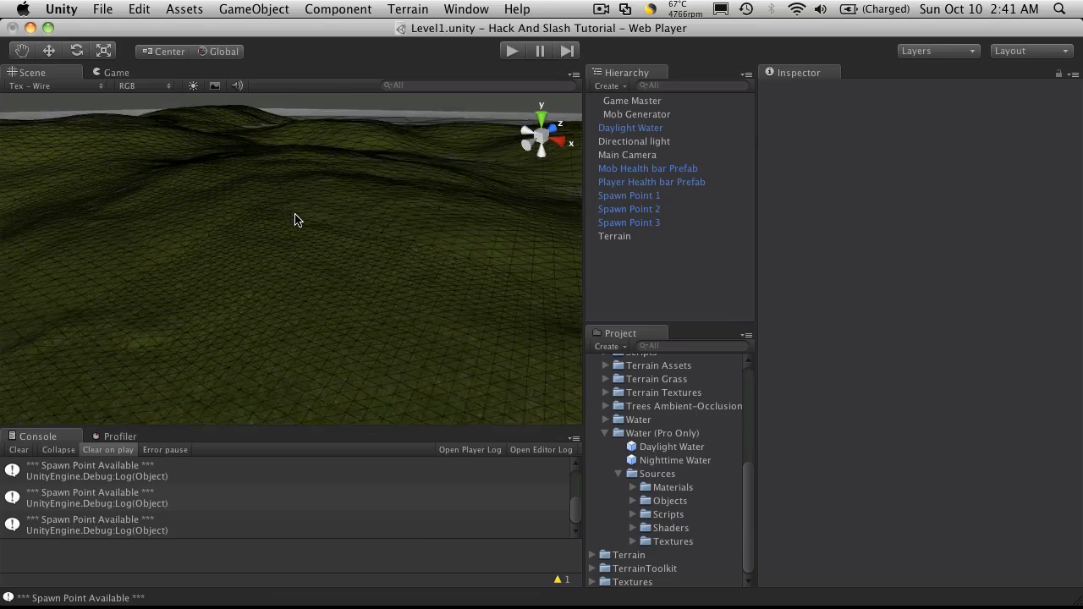
{"action": "left_click_drag", "start_coordinate": [280, 260], "coordinate": [329, 251], "text": "alt"}
{"action": "scroll", "coordinate": [372, 279], "scroll_direction": "down", "scroll_amount": 5}
{"action": "scroll", "coordinate": [328, 276], "scroll_direction": "up", "scroll_amount": 5}
{"action": "scroll", "coordinate": [234, 263], "scroll_direction": "down", "scroll_amount": 3}
{"action": "scroll", "coordinate": [234, 263], "scroll_direction": "down", "scroll_amount": 3}
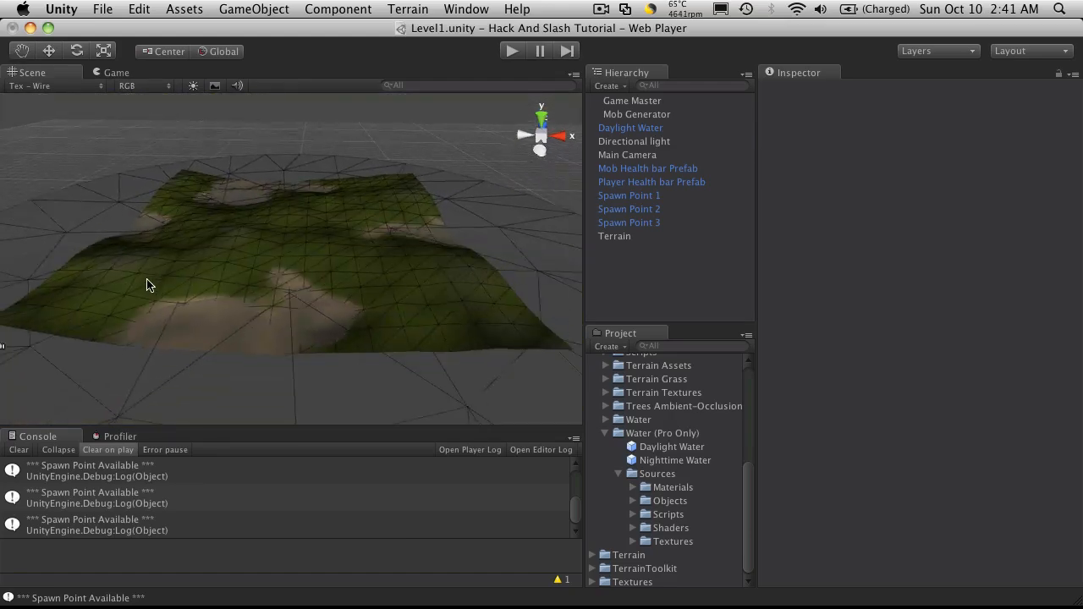
{"action": "left_click_drag", "start_coordinate": [150, 285], "coordinate": [404, 281], "text": "alt"}
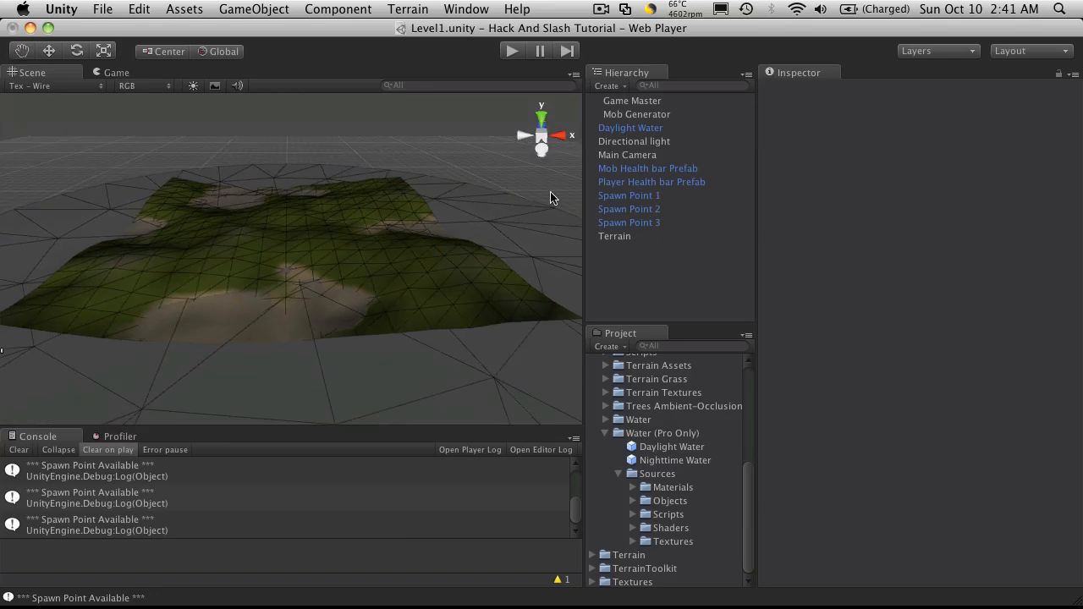
{"action": "scroll", "coordinate": [252, 266], "scroll_direction": "up", "scroll_amount": 6}
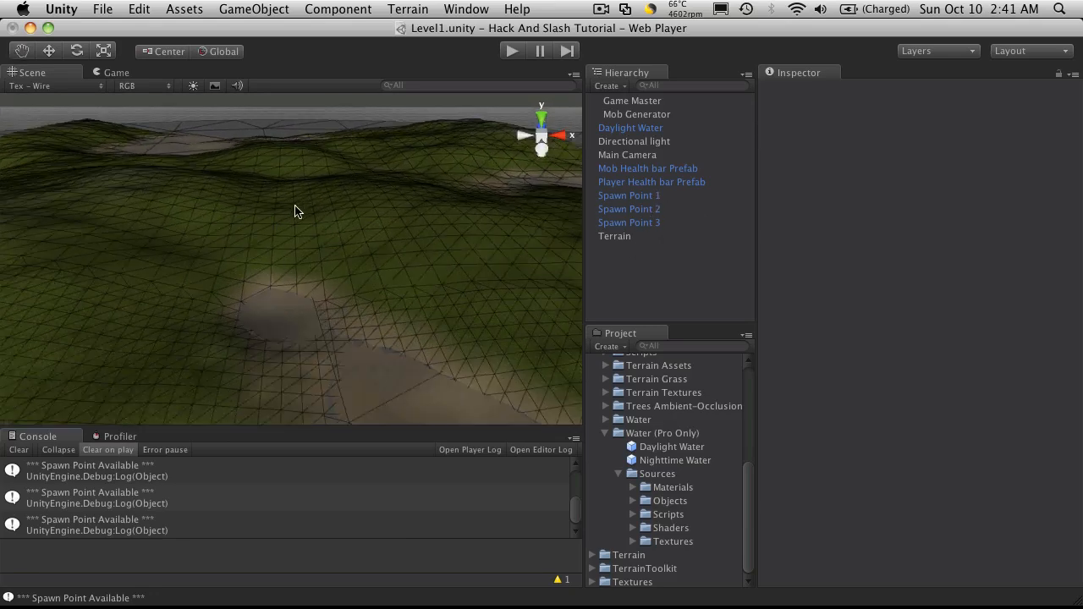
Run the game, frame the pc character in the scene to check where it spawns relative to the terrain, and stop playback.
{"action": "left_click", "coordinate": [512, 52]}
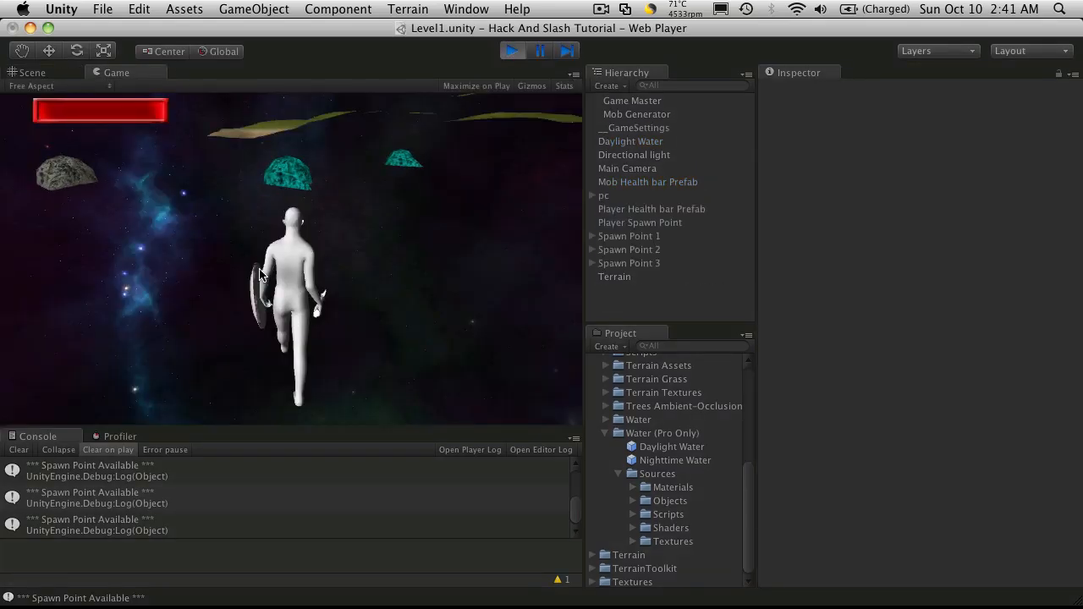
{"action": "left_click", "coordinate": [45, 85]}
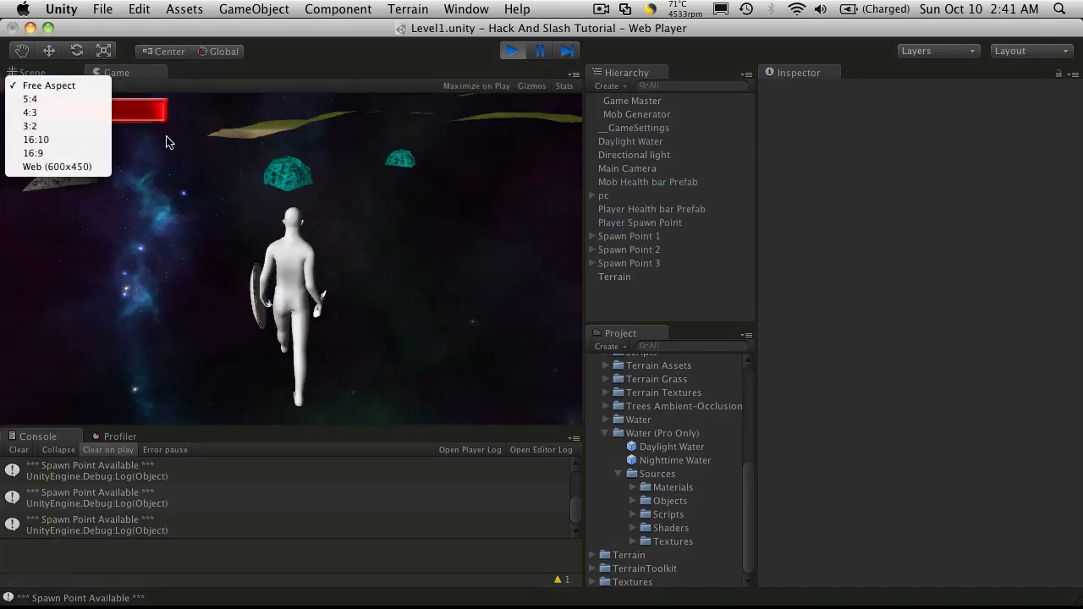
{"action": "left_click", "coordinate": [34, 73]}
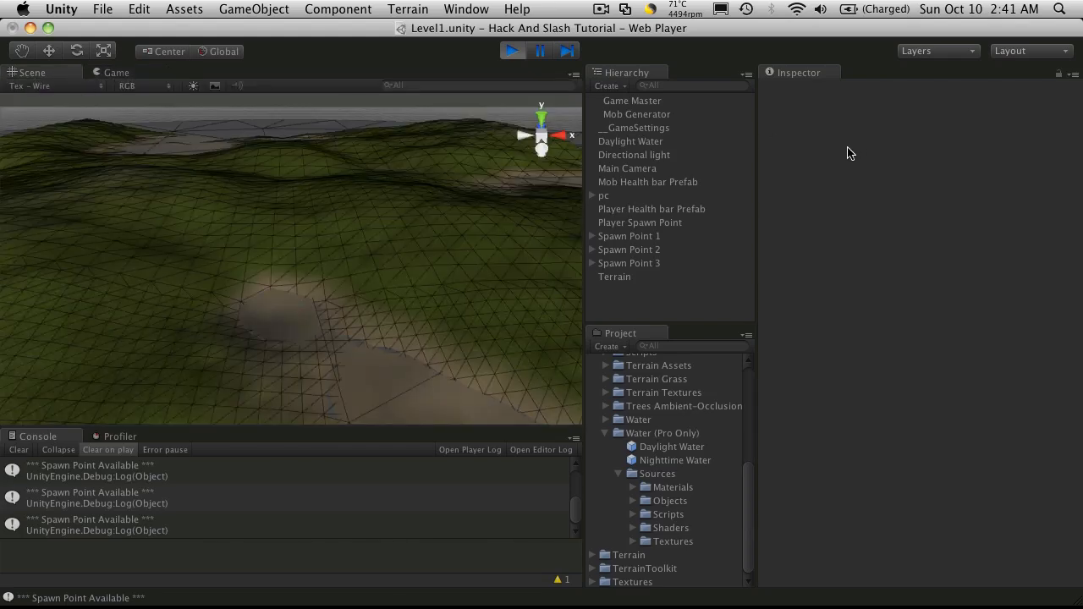
{"action": "left_click", "coordinate": [637, 197]}
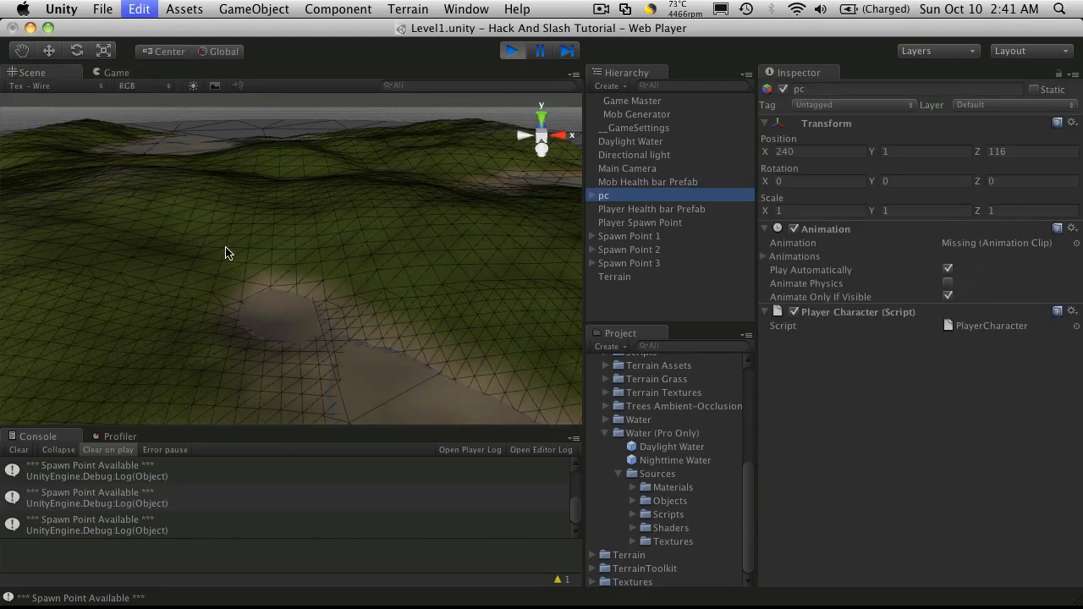
{"action": "key", "text": "f"}
{"action": "scroll", "coordinate": [270, 207], "scroll_direction": "down", "scroll_amount": 10}
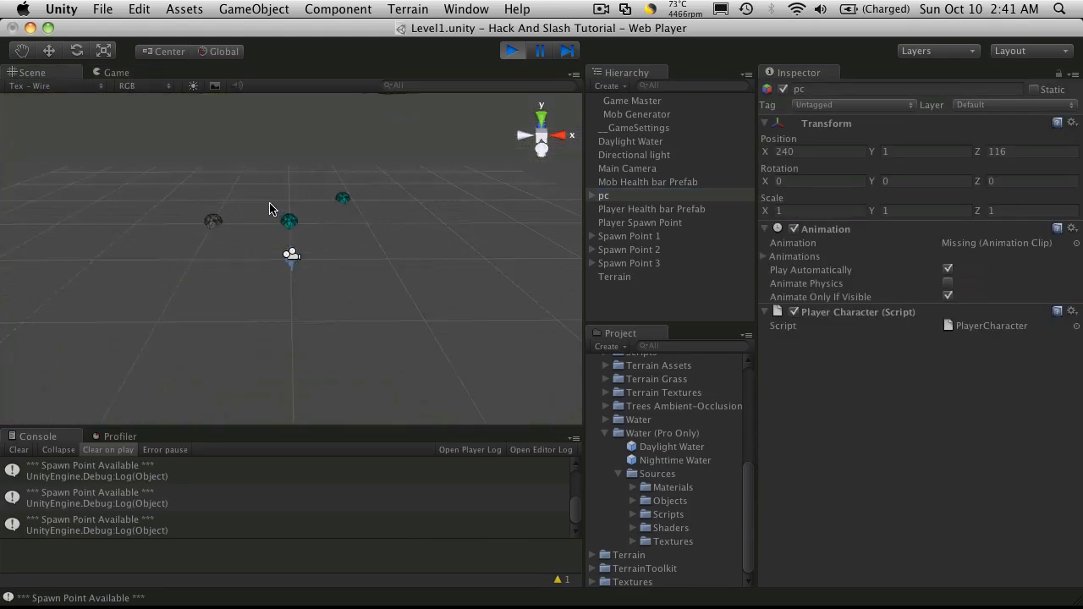
{"action": "left_click_drag", "start_coordinate": [257, 192], "coordinate": [334, 118], "text": "alt"}
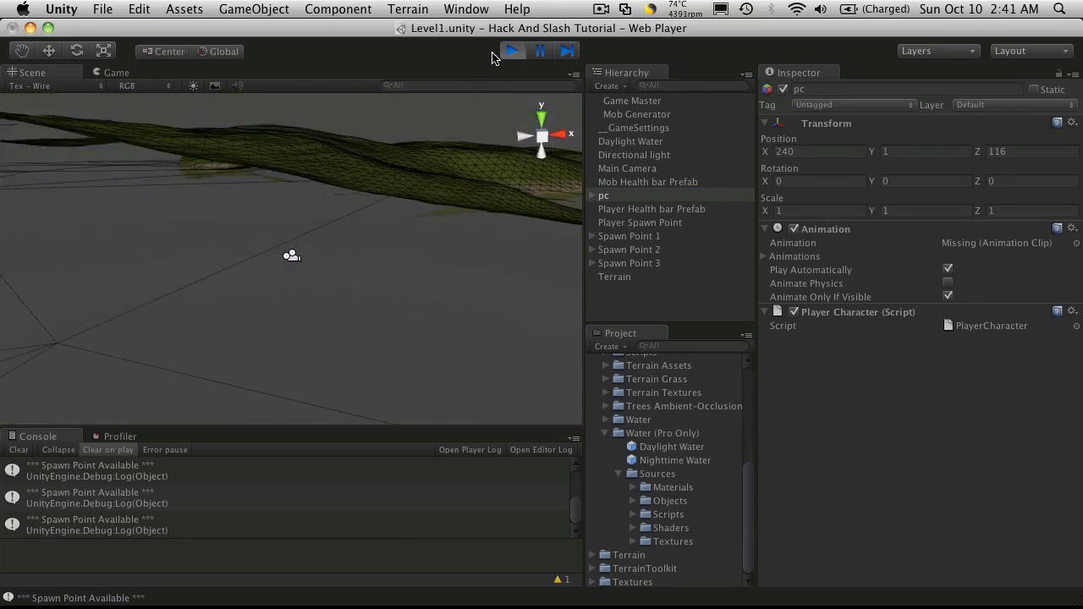
{"action": "left_click", "coordinate": [512, 51]}
Set the position of Spawn Point 1 to X 100, Y 20, Z 1000 and frame it in the scene.
{"action": "left_click", "coordinate": [628, 196]}
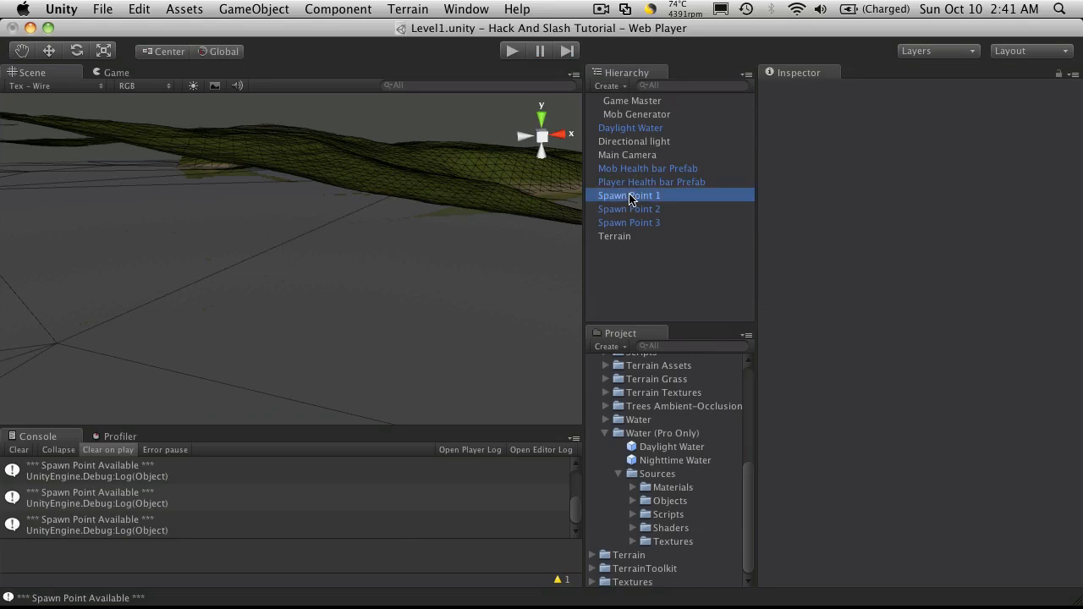
{"action": "left_click_drag", "start_coordinate": [401, 232], "coordinate": [303, 229], "text": "alt"}
{"action": "scroll", "coordinate": [304, 230], "scroll_direction": "down", "scroll_amount": 10}
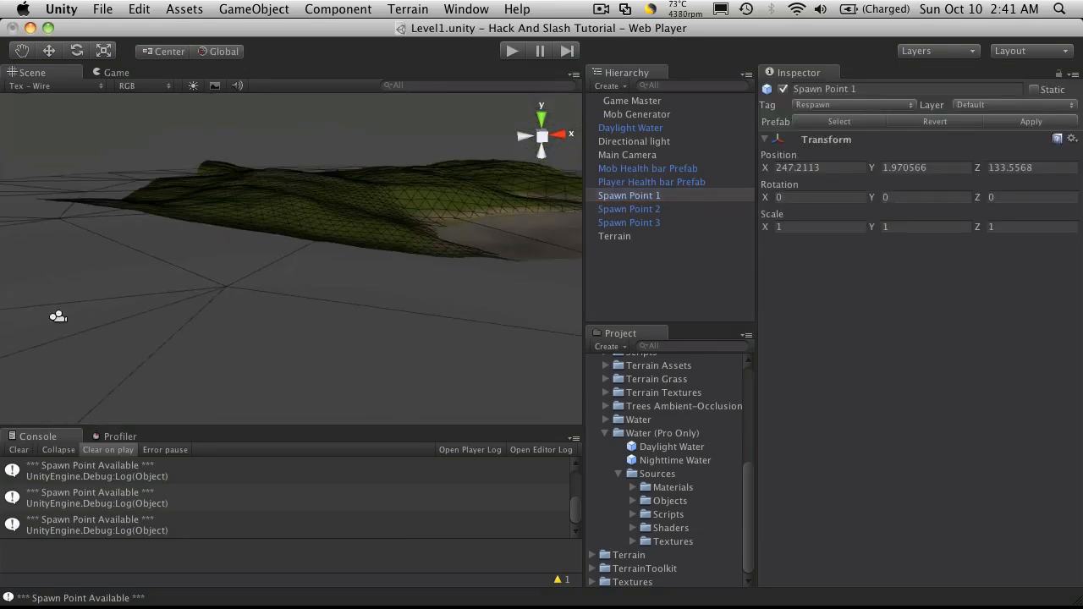
{"action": "left_click_drag", "start_coordinate": [358, 205], "coordinate": [321, 237], "text": "alt"}
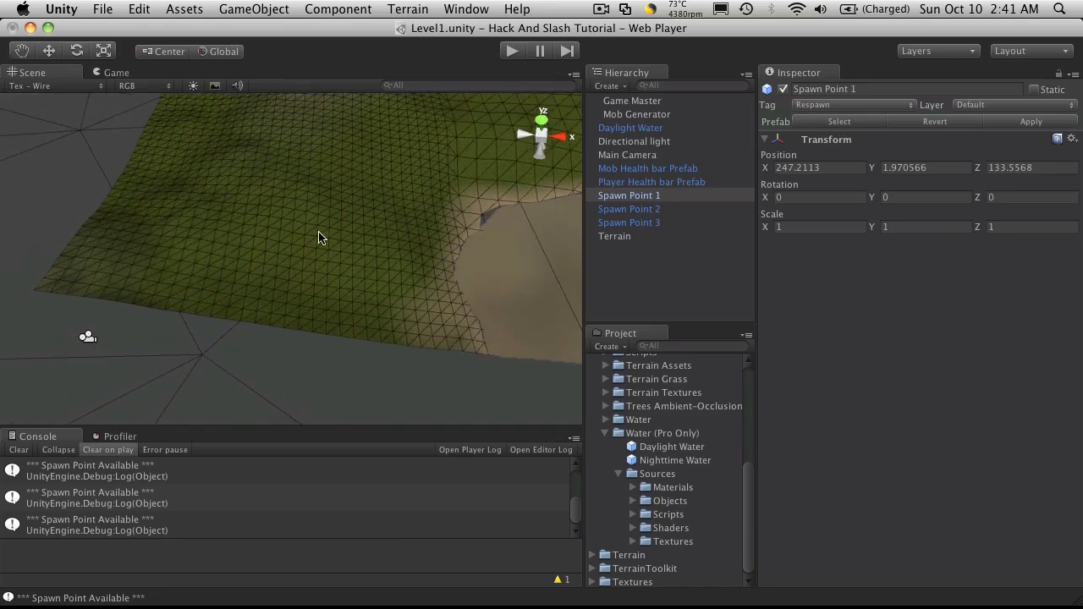
{"action": "left_click", "coordinate": [861, 172]}
{"action": "type", "text": "100"}
{"action": "key", "text": "Tab"}
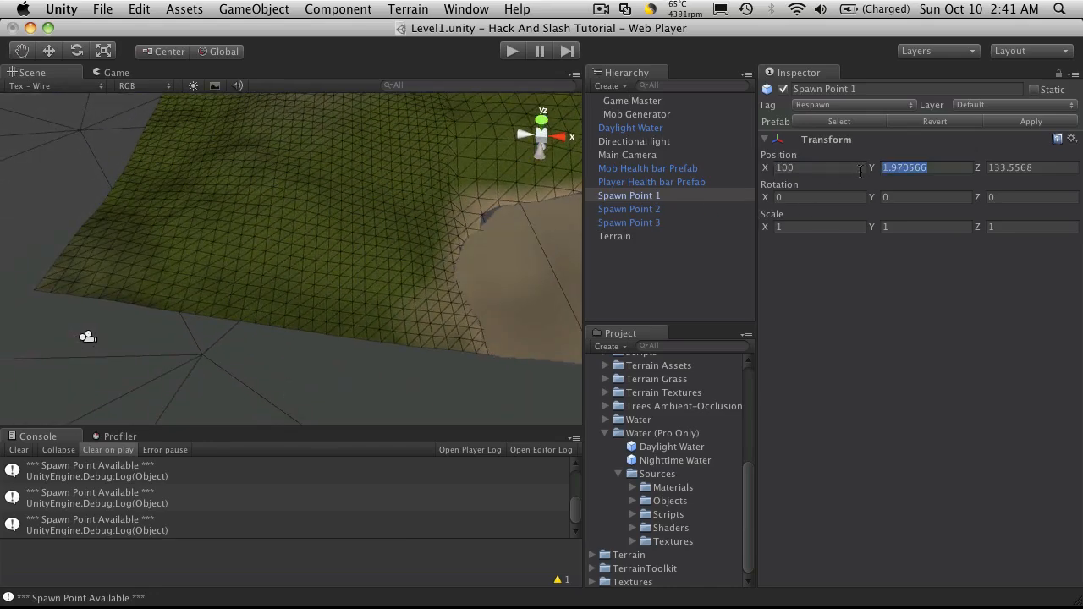
{"action": "key", "text": "Tab"}
{"action": "type", "text": "1"}
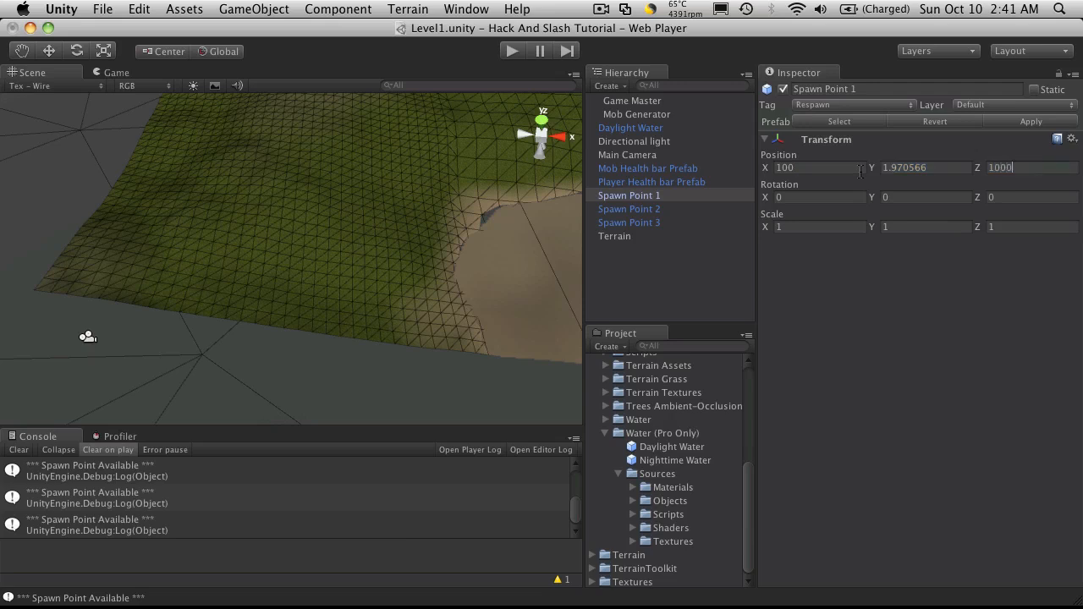
{"action": "key", "text": "shift+Tab"}
{"action": "type", "text": "20"}
{"action": "left_click", "coordinate": [683, 237]}
{"action": "left_click", "coordinate": [665, 198]}
{"action": "key", "text": "f"}
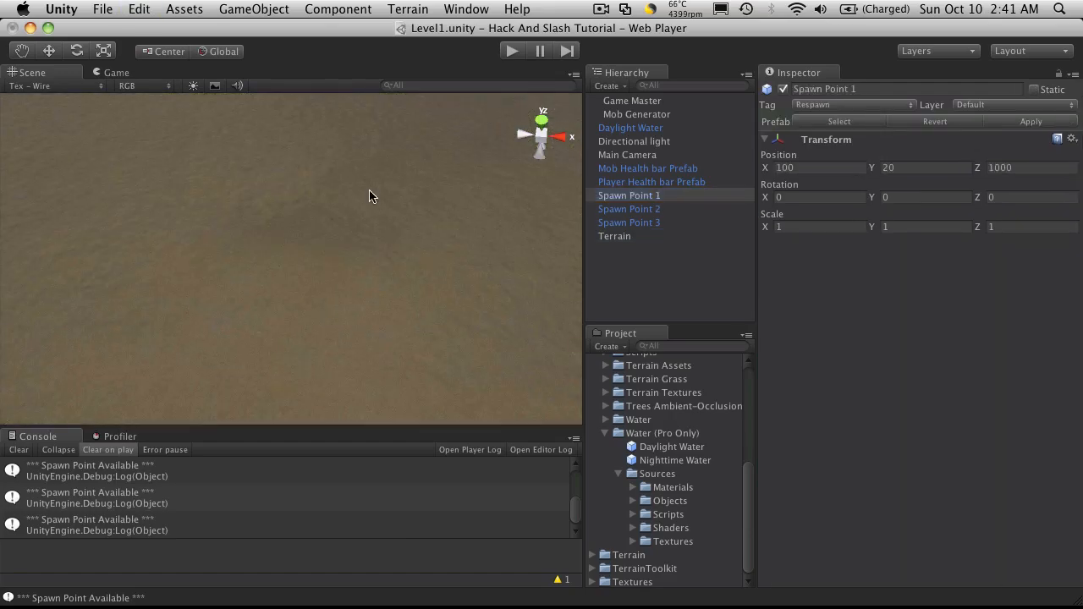
{"action": "left_click_drag", "start_coordinate": [330, 195], "coordinate": [284, 172], "text": "alt"}
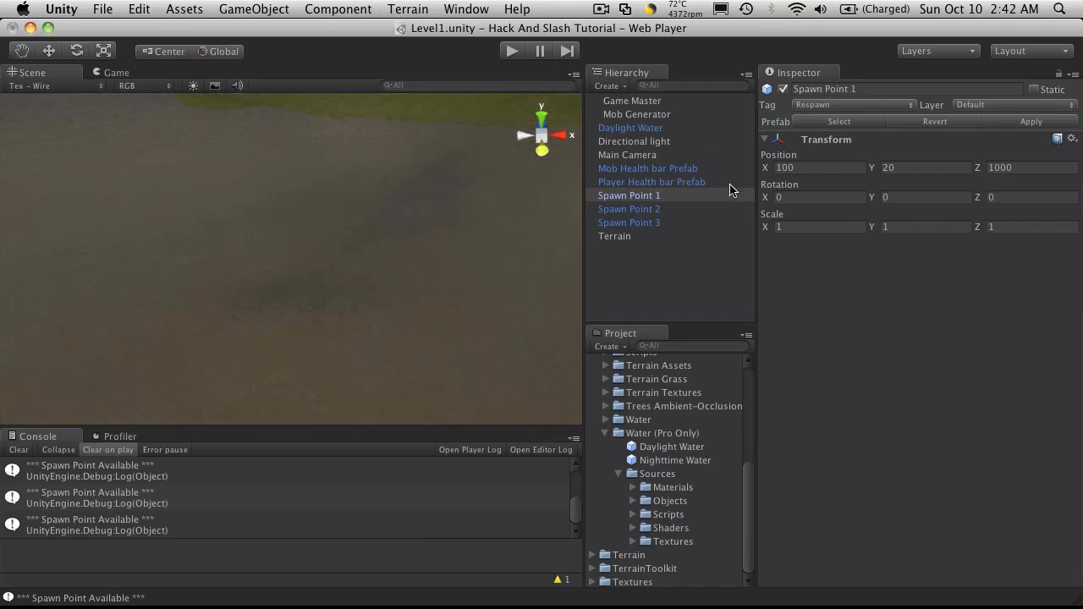
Set the position of Spawn Point 2 to X 1010, Y 20, Z 1010.
{"action": "left_click", "coordinate": [660, 210]}
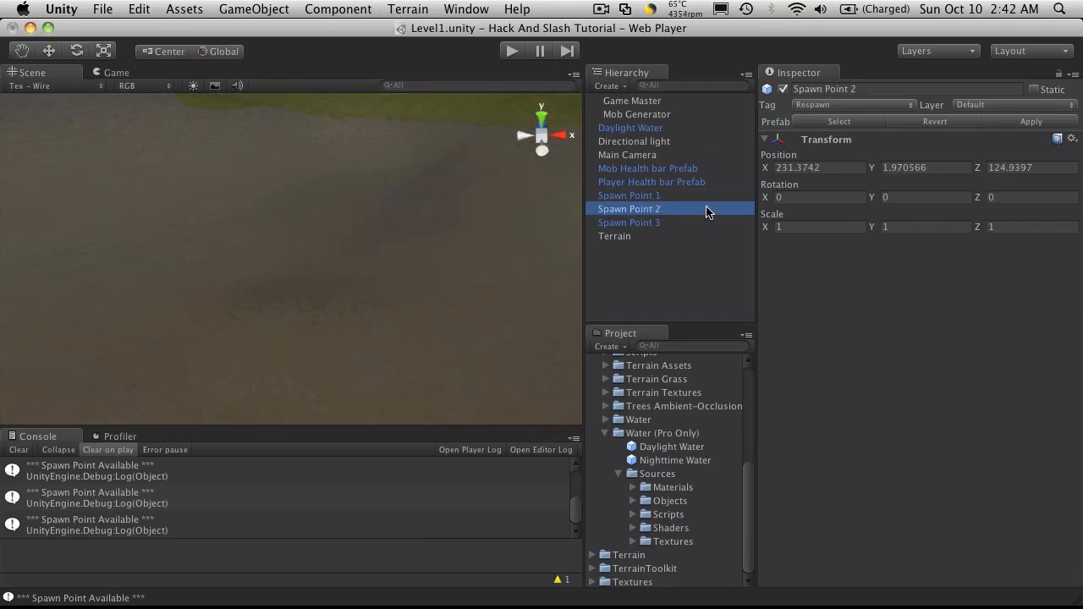
{"action": "double_click", "coordinate": [847, 169]}
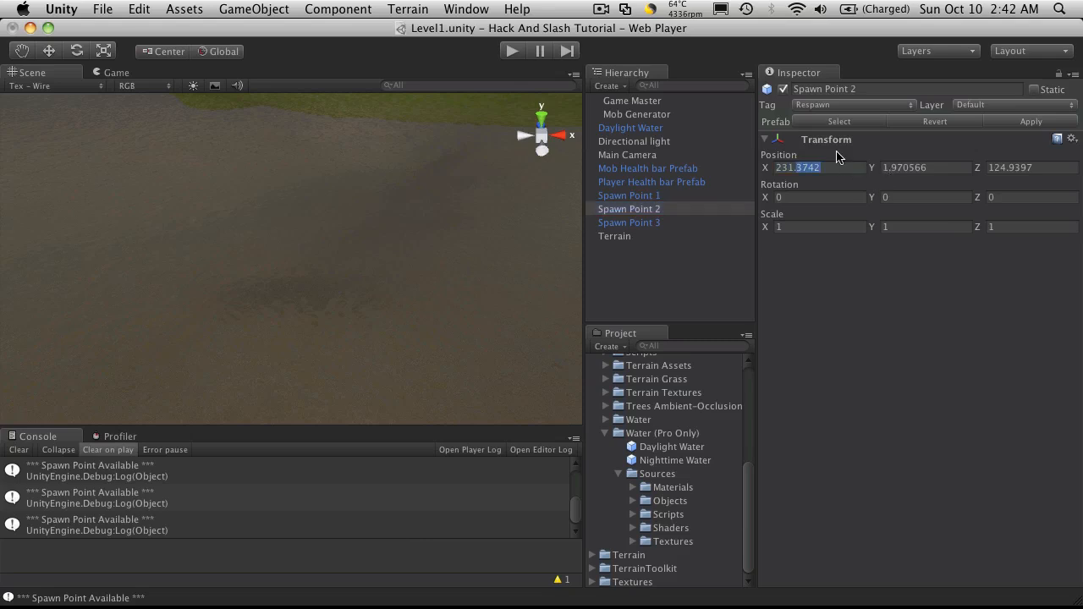
{"action": "key", "text": "super+a"}
{"action": "type", "text": "1"}
{"action": "key", "text": "Tab"}
{"action": "type", "text": "20"}
{"action": "key", "text": "Tab"}
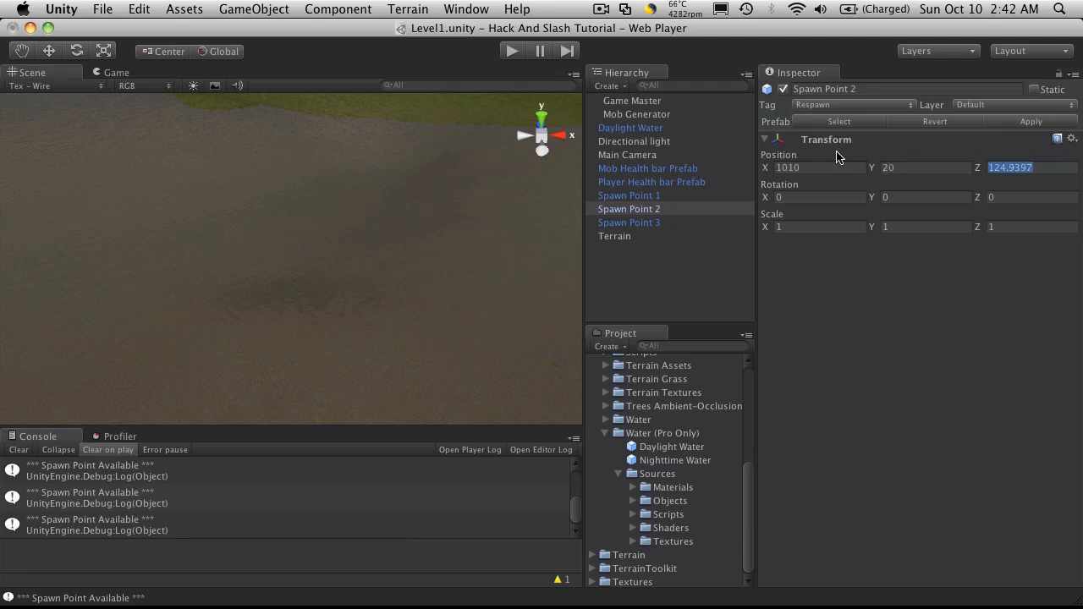
{"action": "type", "text": "1010"}
{"action": "left_click", "coordinate": [701, 261]}
Frame Spawn Point 1 in the scene to check where it sits on the terrain.
{"action": "left_click", "coordinate": [651, 196]}
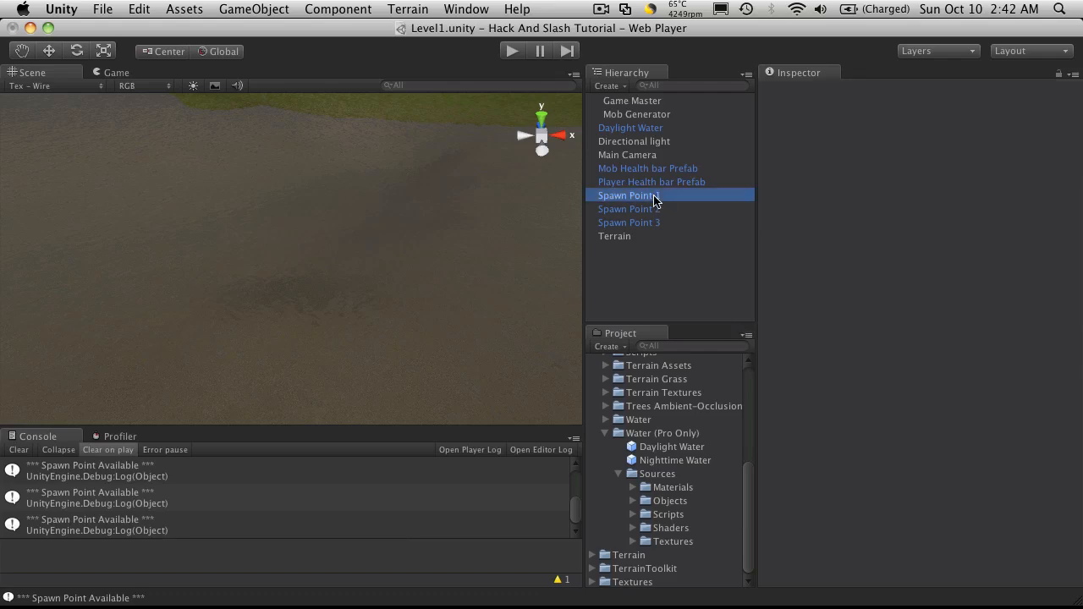
{"action": "left_click", "coordinate": [320, 185]}
{"action": "key", "text": "f"}
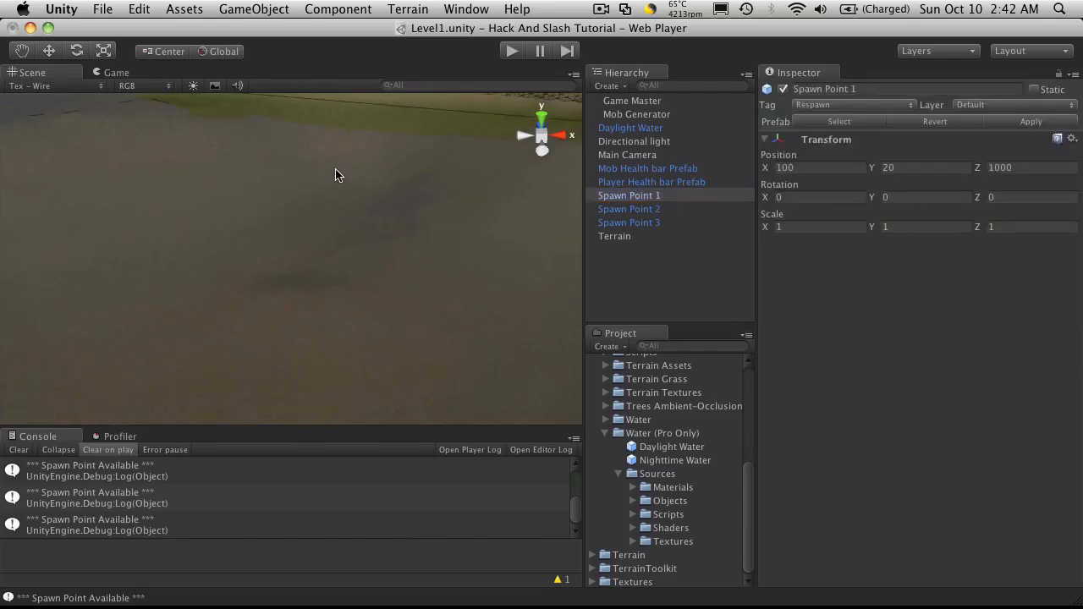
Set the Y position of Spawn Point 2 to 50 and check its height against the terrain.
{"action": "left_click", "coordinate": [634, 207]}
{"action": "scroll", "coordinate": [302, 191], "scroll_direction": "down", "scroll_amount": 1}
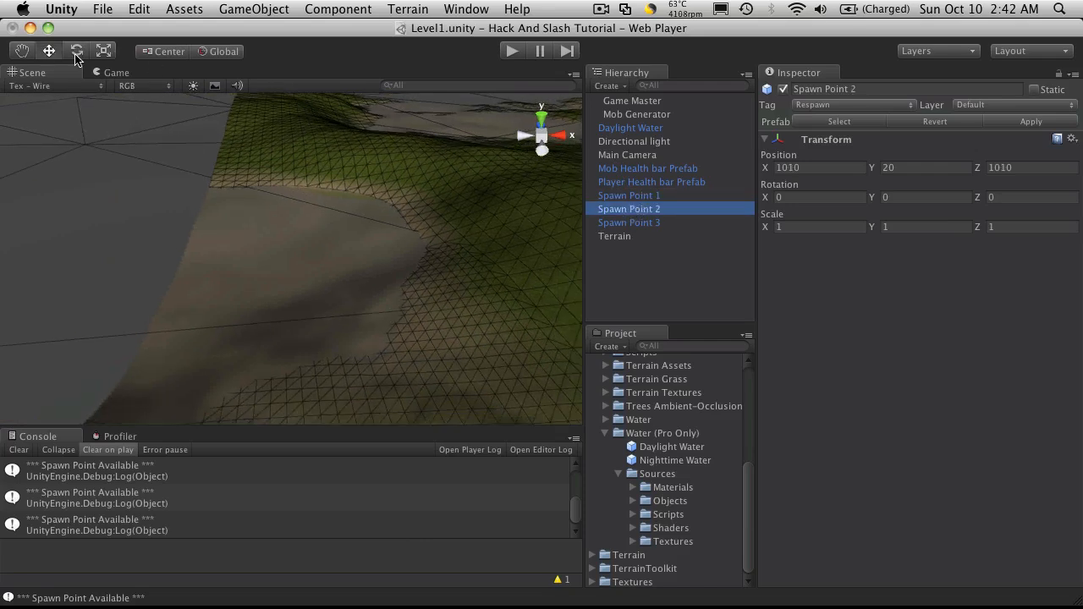
{"action": "scroll", "coordinate": [405, 212], "scroll_direction": "down", "scroll_amount": 2}
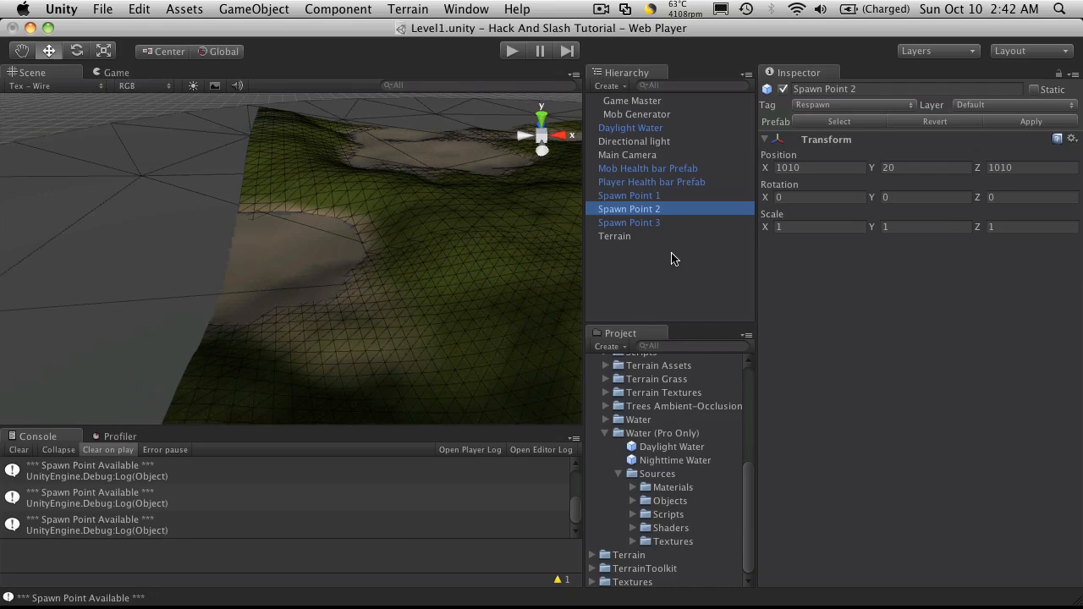
{"action": "double_click", "coordinate": [646, 210]}
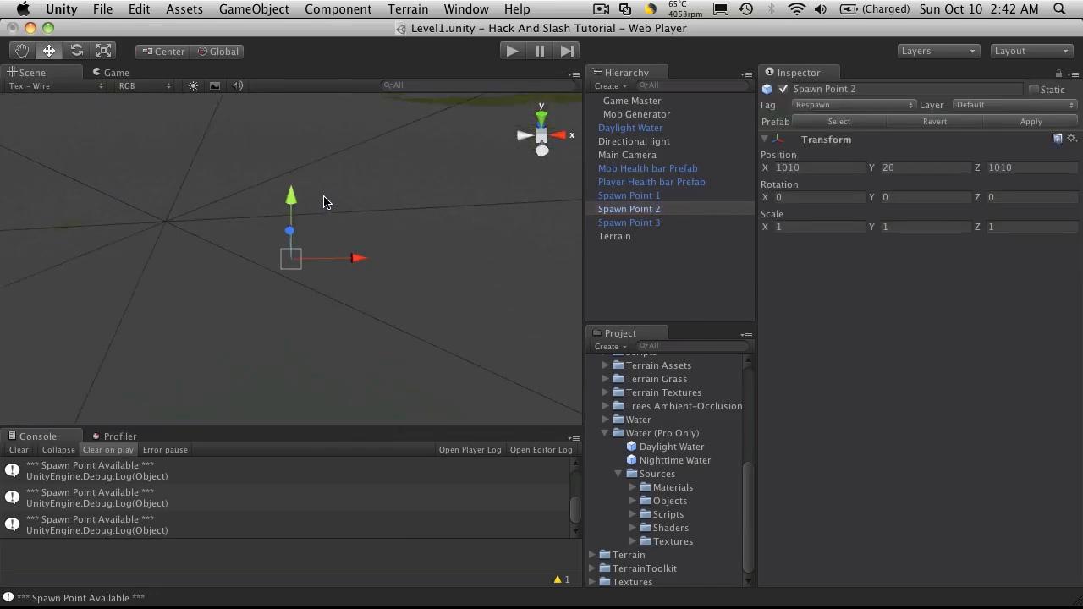
{"action": "left_click_drag", "start_coordinate": [302, 218], "coordinate": [404, 143], "text": "alt"}
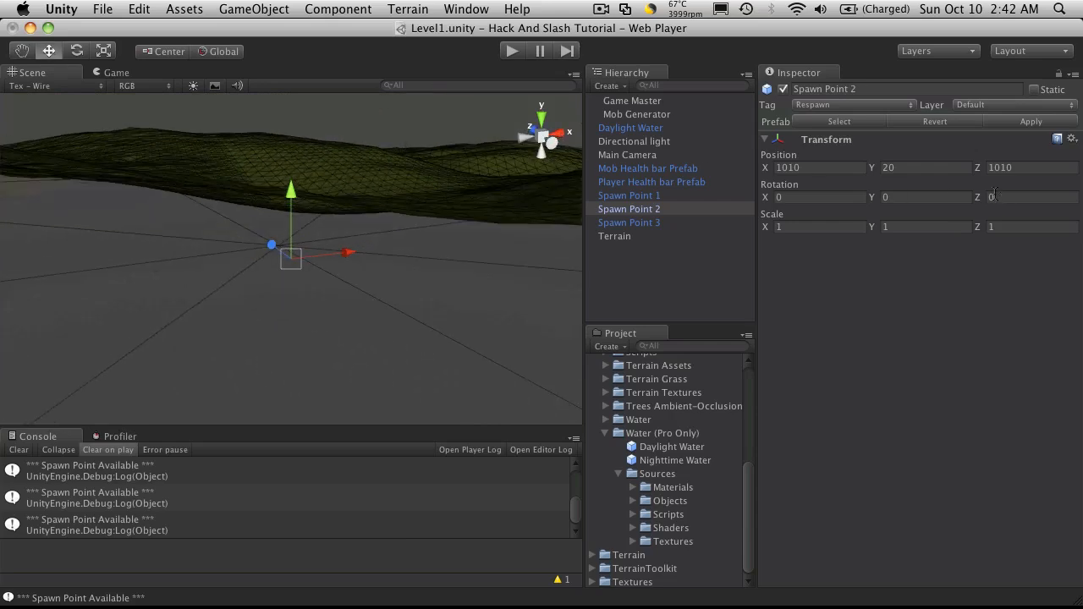
{"action": "type", "text": "50"}
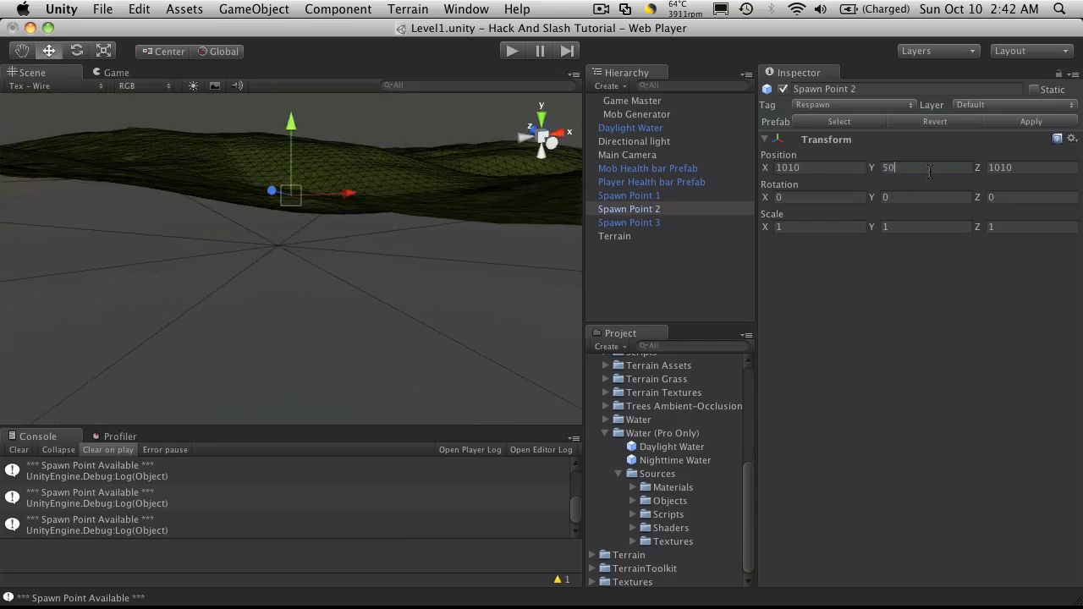
{"action": "left_click_drag", "start_coordinate": [380, 202], "coordinate": [350, 189], "text": "alt"}
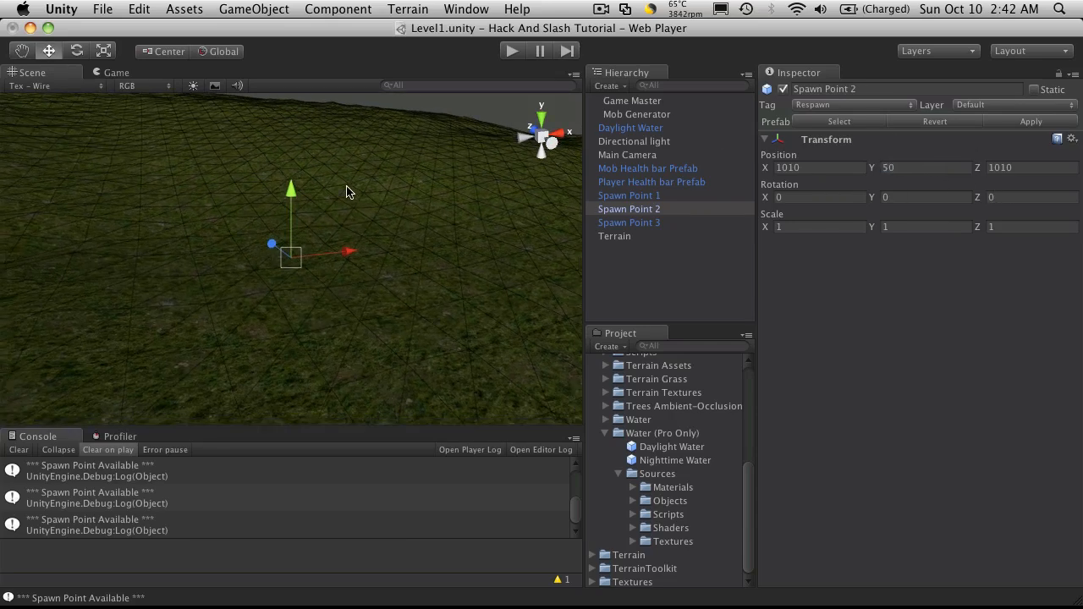
{"action": "left_click_drag", "start_coordinate": [262, 212], "coordinate": [333, 201], "text": "alt"}
Move Spawn Point 1 along the X axis to about X 243, onto the grassy part of the terrain, and frame it.
{"action": "left_click", "coordinate": [706, 200]}
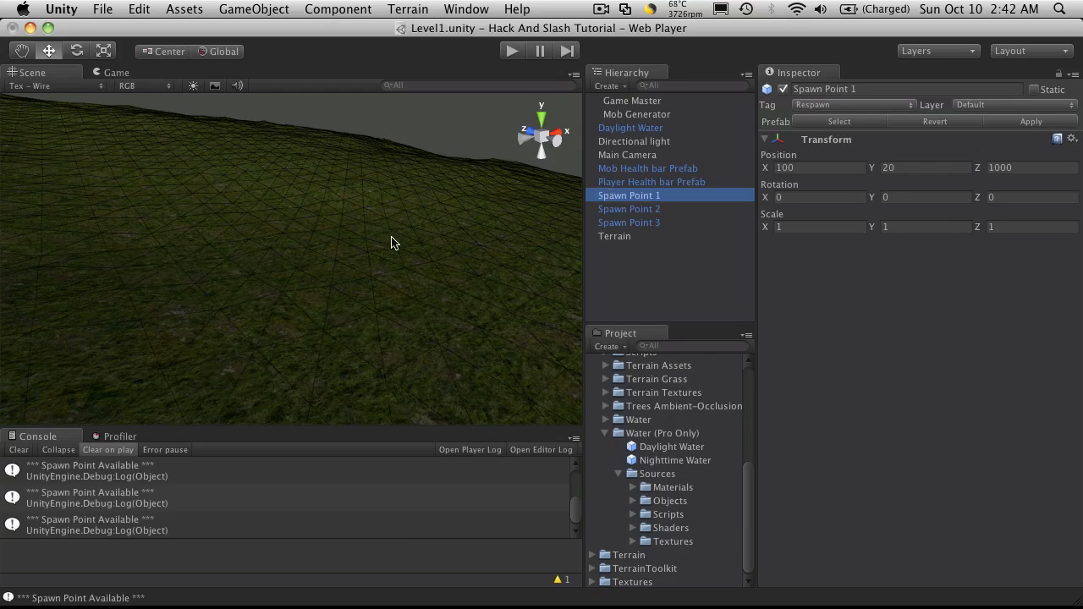
{"action": "key", "text": "f"}
{"action": "left_click_drag", "start_coordinate": [364, 262], "coordinate": [194, 201], "text": "alt"}
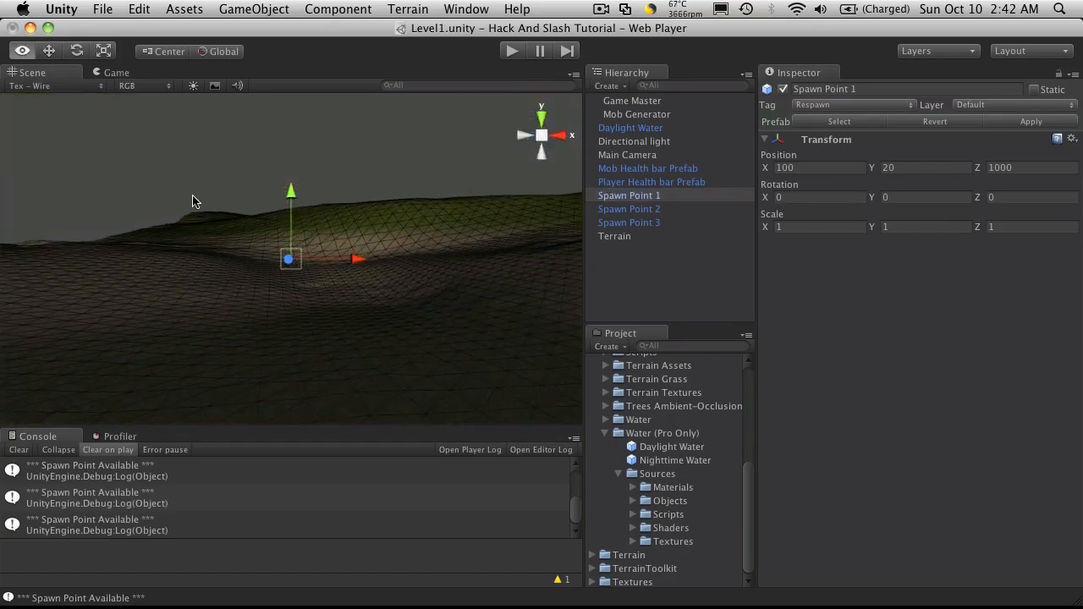
{"action": "left_click_drag", "start_coordinate": [339, 301], "coordinate": [324, 449], "text": "alt"}
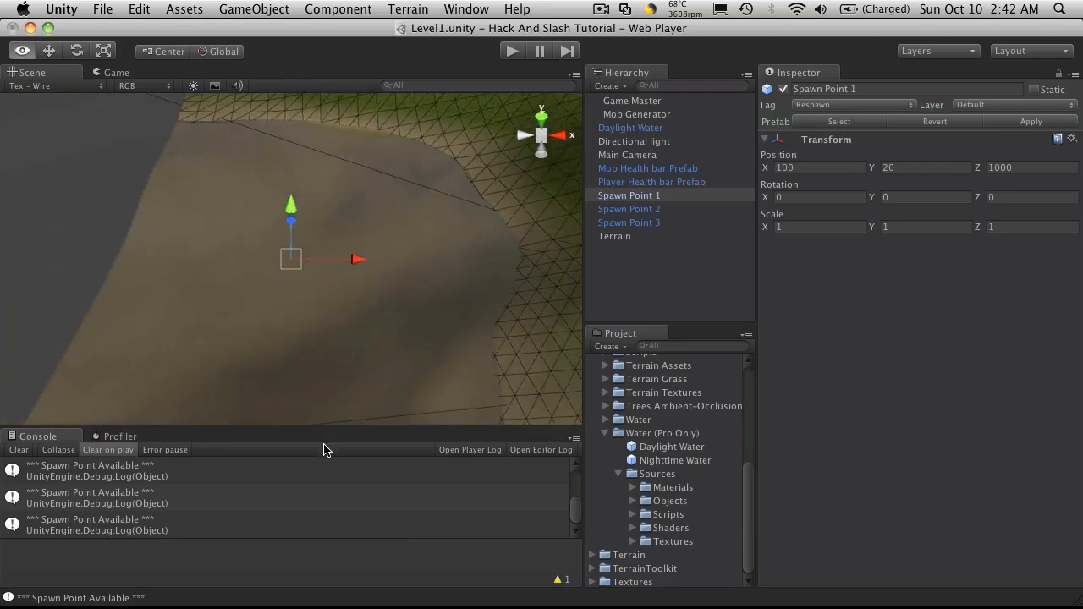
{"action": "left_click_drag", "start_coordinate": [356, 261], "coordinate": [648, 276]}
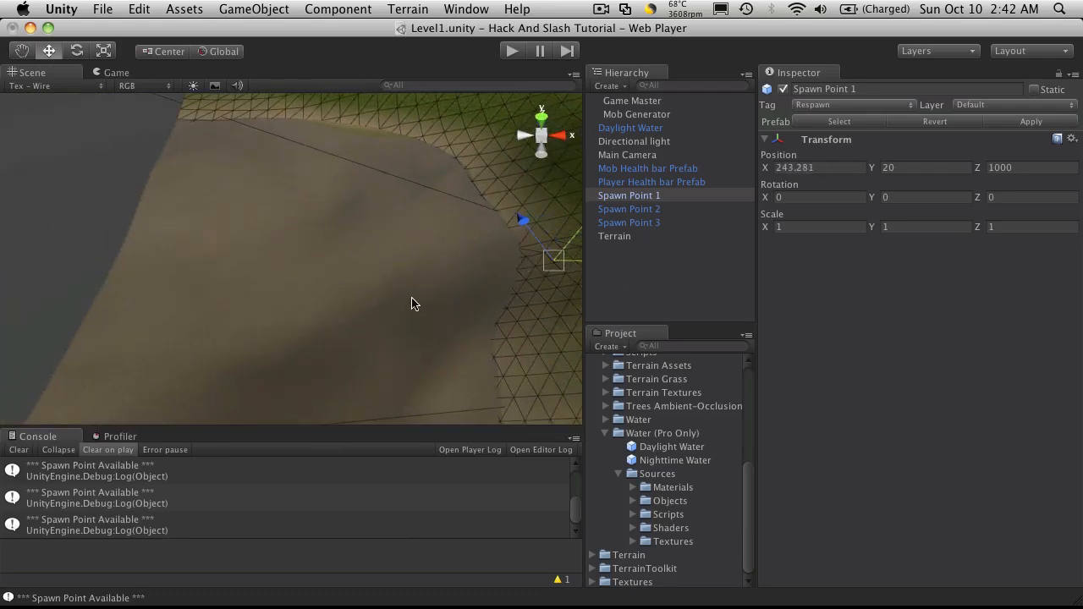
{"action": "key", "text": "f"}
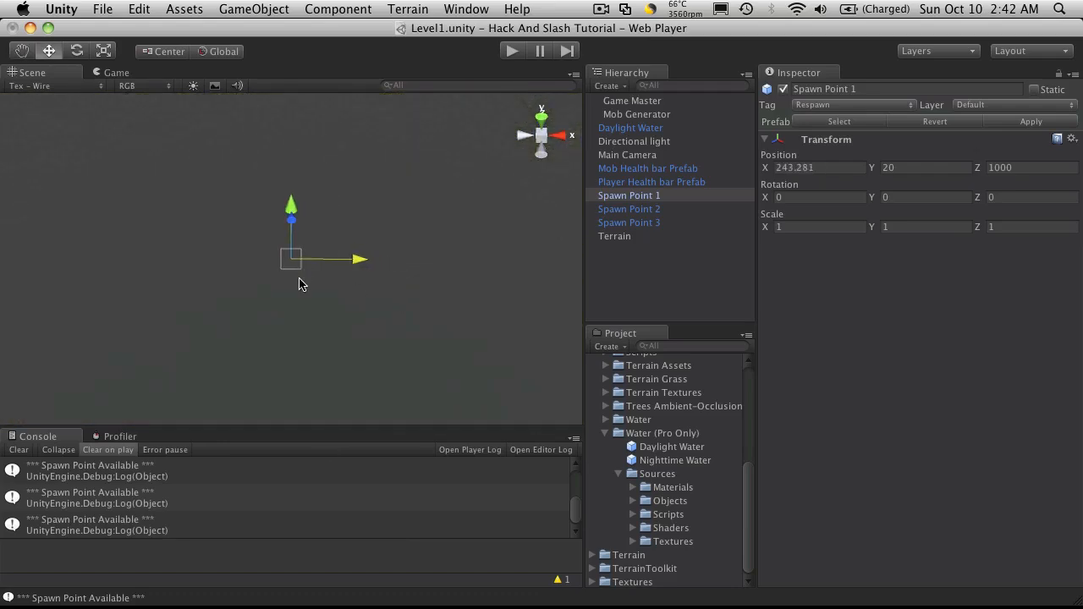
{"action": "scroll", "coordinate": [301, 285], "scroll_direction": "down", "scroll_amount": 3}
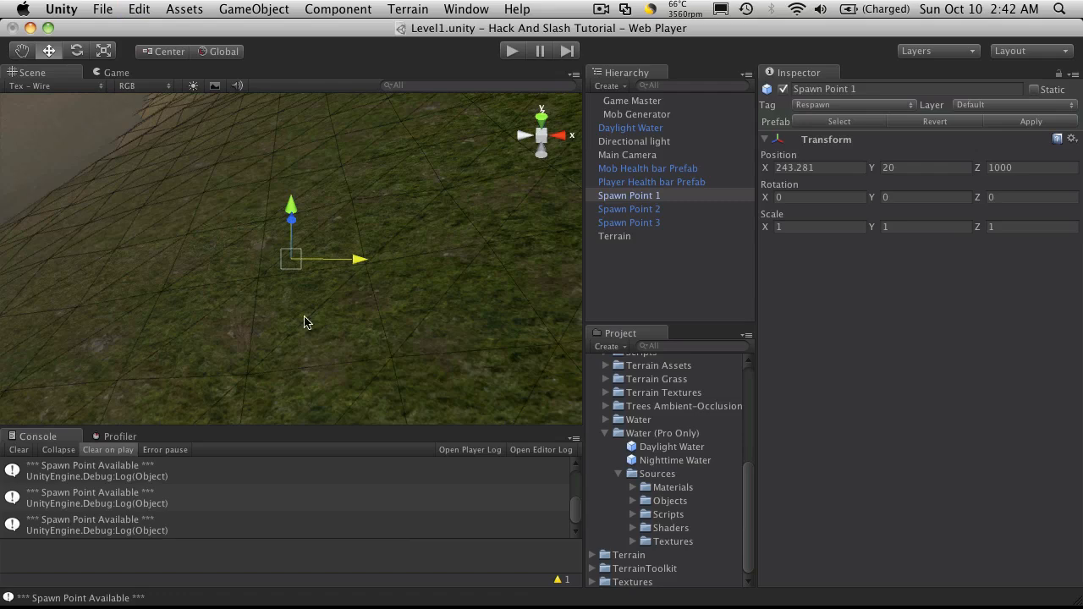
Set the Y position of Spawn Point 1 to 50 and check its height above the terrain.
{"action": "left_click", "coordinate": [916, 170]}
{"action": "type", "text": "50"}
{"action": "key", "text": "Return"}
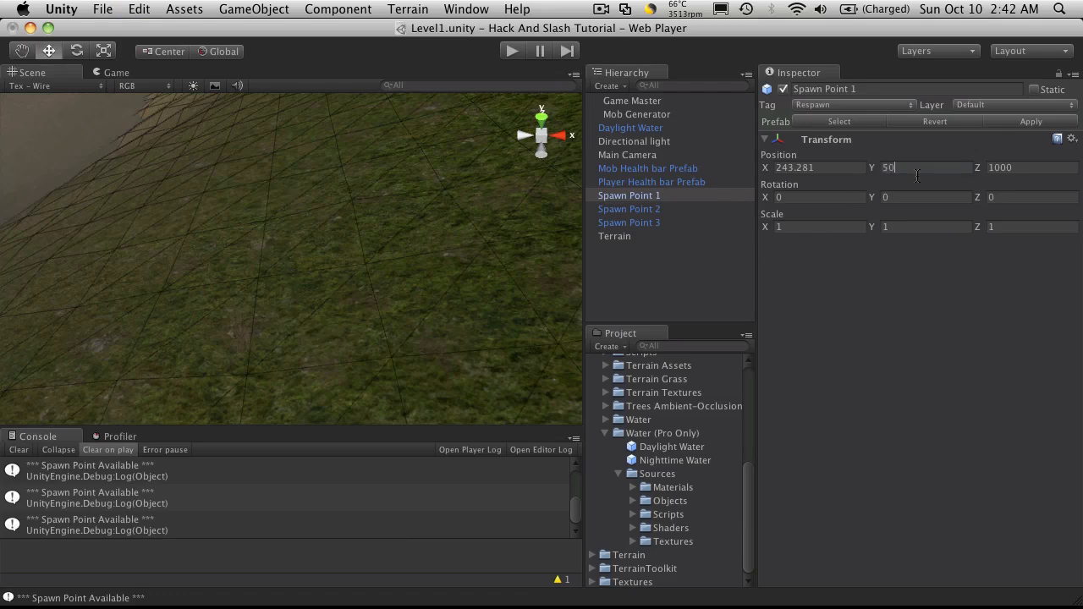
{"action": "mouse_move", "coordinate": [272, 228]}
{"action": "left_mouse_down", "text": "alt"}
{"action": "mouse_move", "coordinate": [299, 189]}
{"action": "mouse_move", "coordinate": [362, 142]}
{"action": "mouse_move", "coordinate": [31, 179]}
{"action": "mouse_move", "coordinate": [355, 174]}
{"action": "mouse_move", "coordinate": [322, 179]}
{"action": "mouse_move", "coordinate": [324, 129]}
{"action": "mouse_move", "coordinate": [283, 212]}
{"action": "left_mouse_up", "text": "alt"}
{"action": "left_click_drag", "start_coordinate": [238, 244], "coordinate": [673, 205], "text": "alt"}
Set the position of Spawn Point 3 to X 1000, Y 50, Z 1010 and frame it in the scene.
{"action": "left_click", "coordinate": [650, 224]}
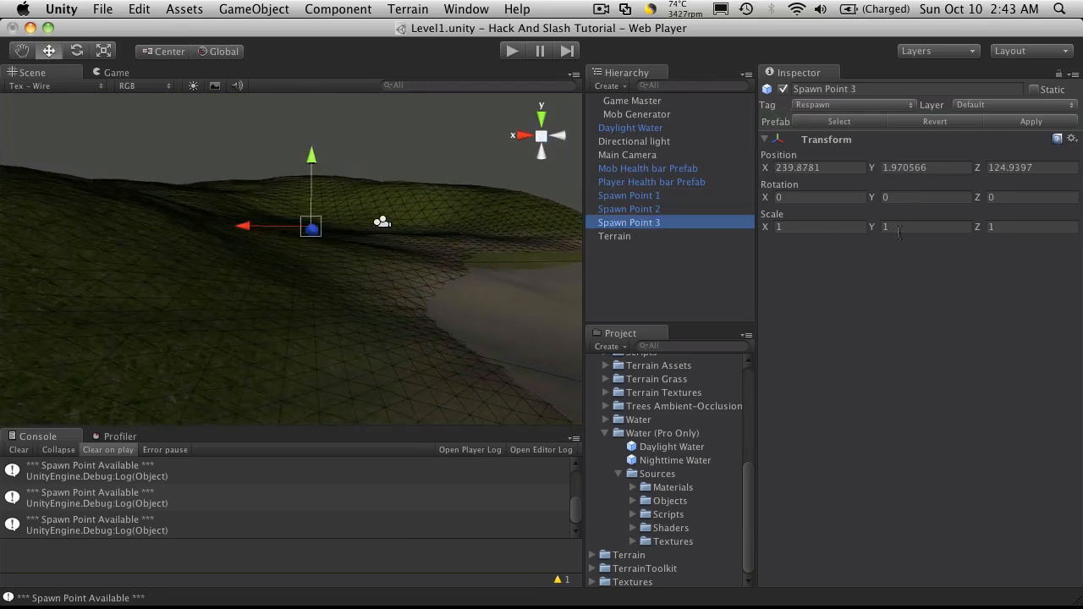
{"action": "double_click", "coordinate": [854, 165]}
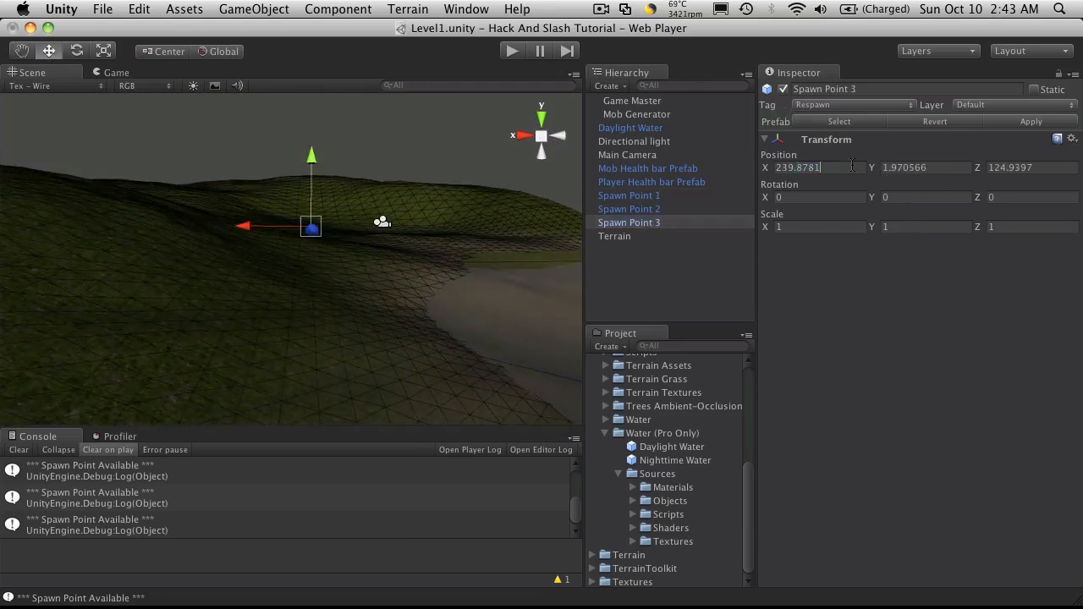
{"action": "key", "text": "super+c"}
{"action": "key", "text": "super+a"}
{"action": "type", "text": "1000"}
{"action": "key", "text": "Tab"}
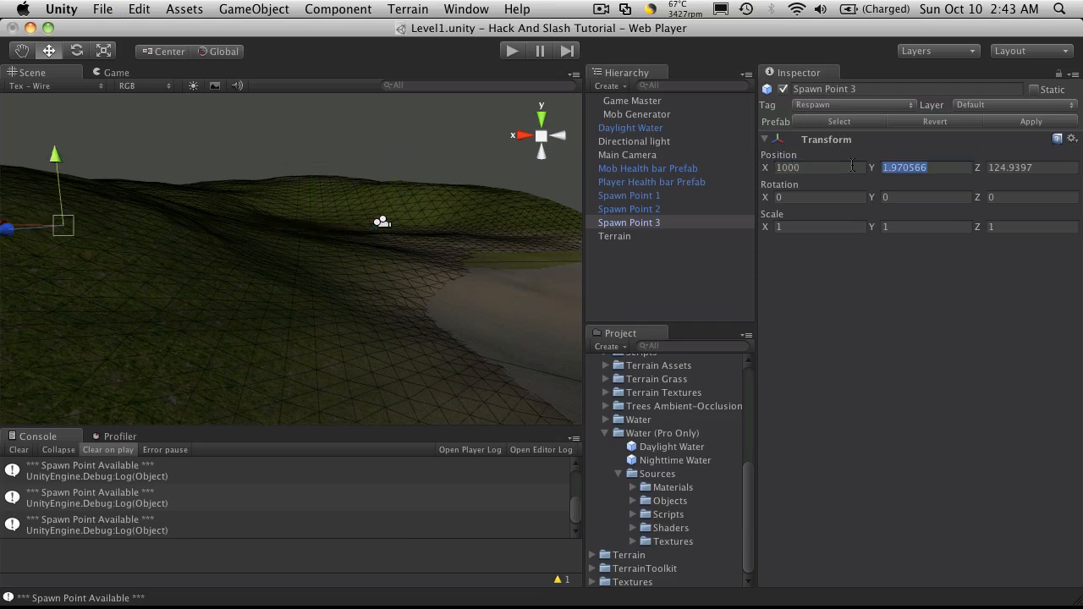
{"action": "type", "text": "50"}
{"action": "key", "text": "Tab"}
{"action": "type", "text": "1"}
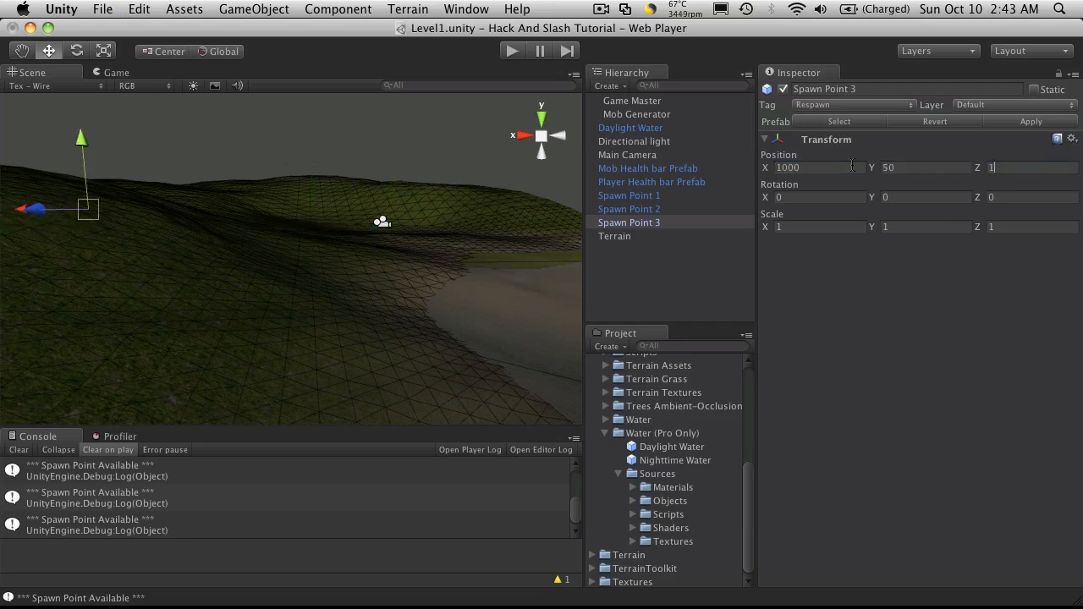
{"action": "type", "text": "010"}
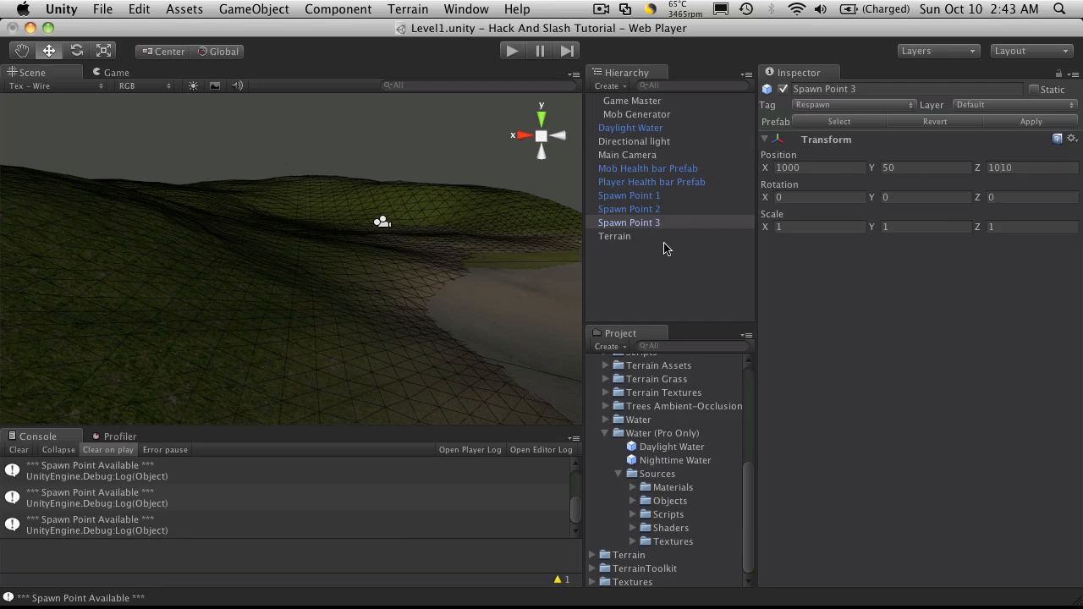
{"action": "left_click", "coordinate": [645, 220]}
{"action": "key", "text": "f"}
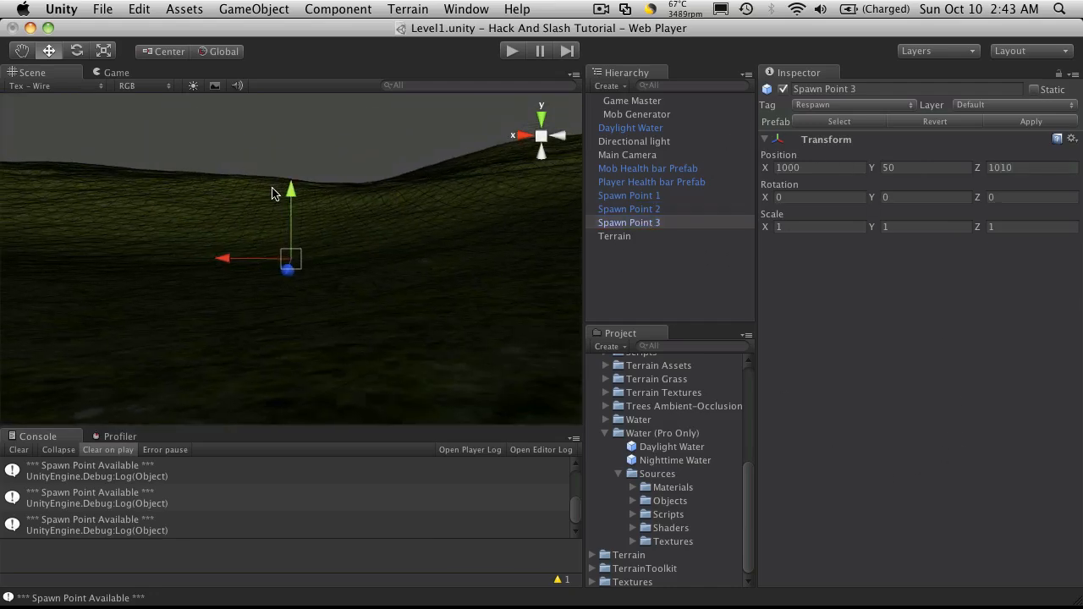
{"action": "left_click_drag", "start_coordinate": [284, 235], "coordinate": [480, 232], "text": "alt"}
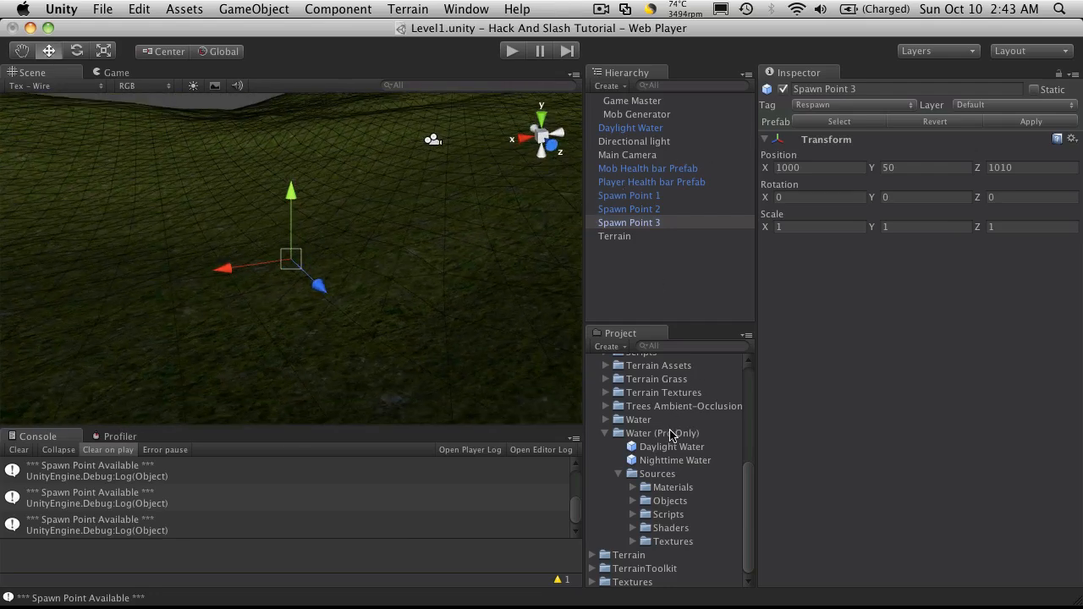
Collapse the Water (Pro Only) and Standard Assets folders in the project and expand the Prefabs folder.
{"action": "left_click", "coordinate": [604, 433]}
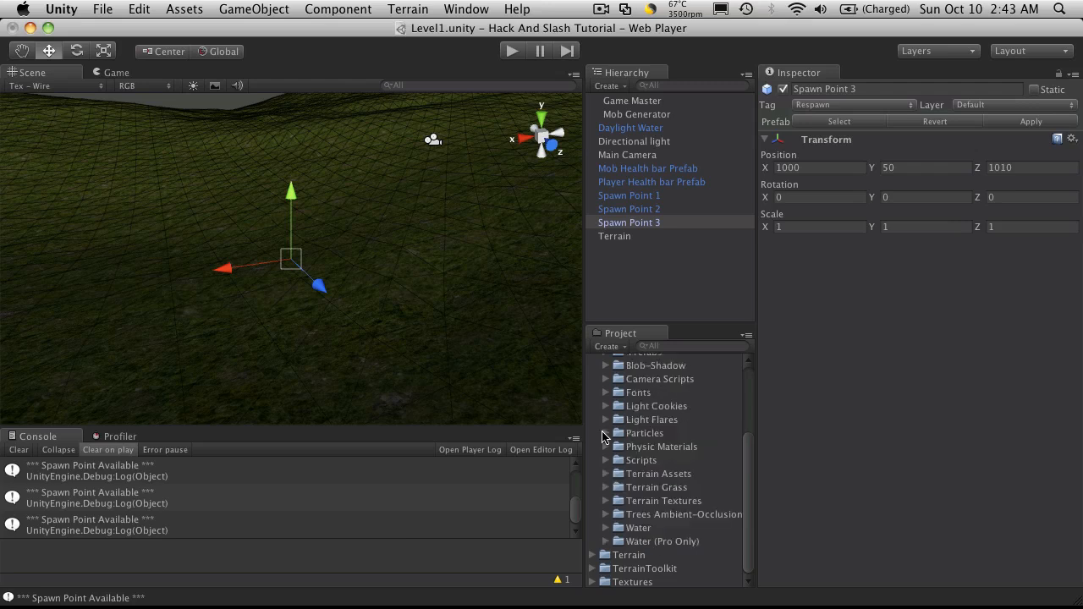
{"action": "scroll", "coordinate": [605, 402], "scroll_direction": "up", "scroll_amount": 3}
{"action": "left_click", "coordinate": [594, 456]}
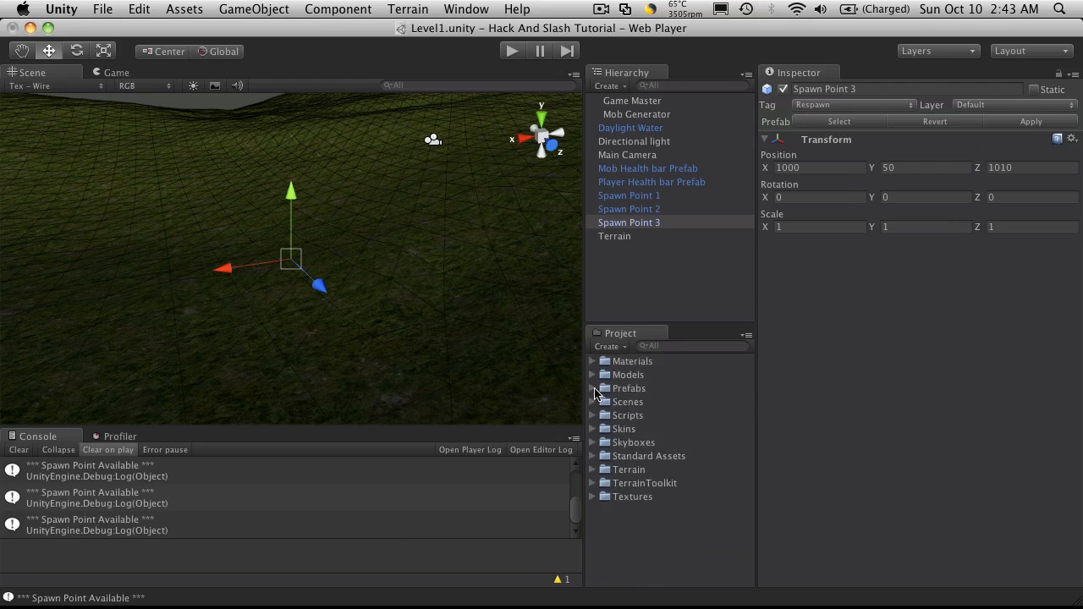
{"action": "left_click", "coordinate": [593, 389]}
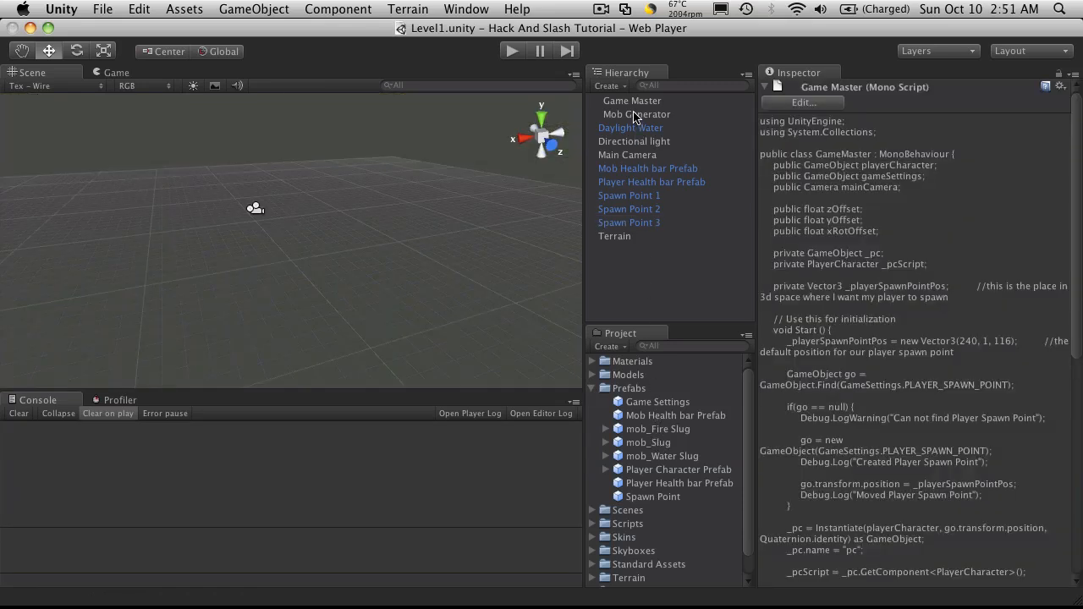
Open the Game Master's GameMaster script in MonoDevelop, comment out the _playerSpawnPointPos assignment in Start, and save.
{"action": "left_click", "coordinate": [633, 101]}
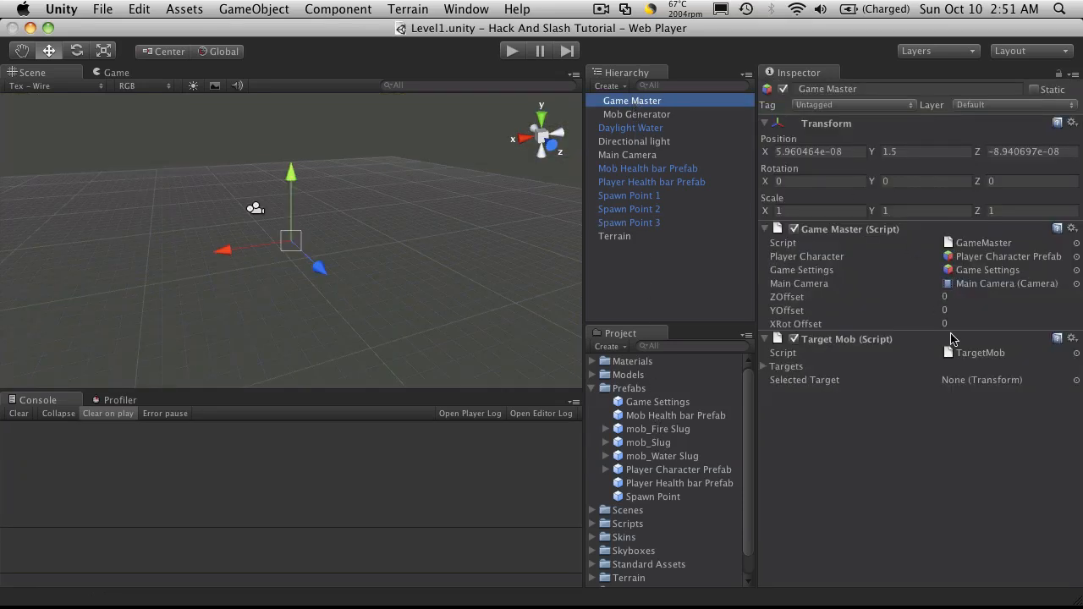
{"action": "double_click", "coordinate": [989, 243]}
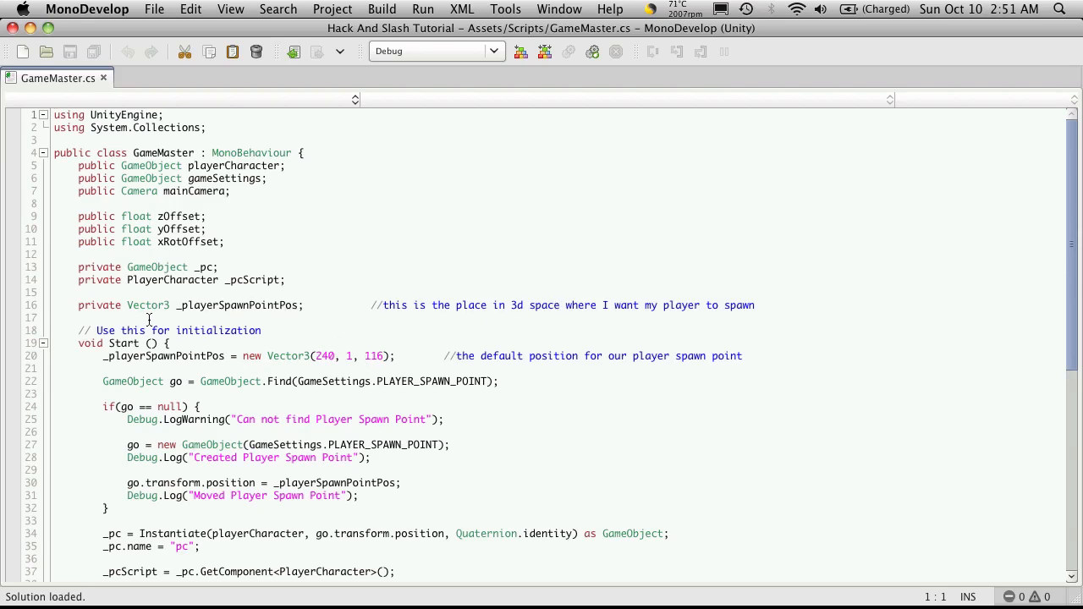
{"action": "left_click", "coordinate": [237, 345]}
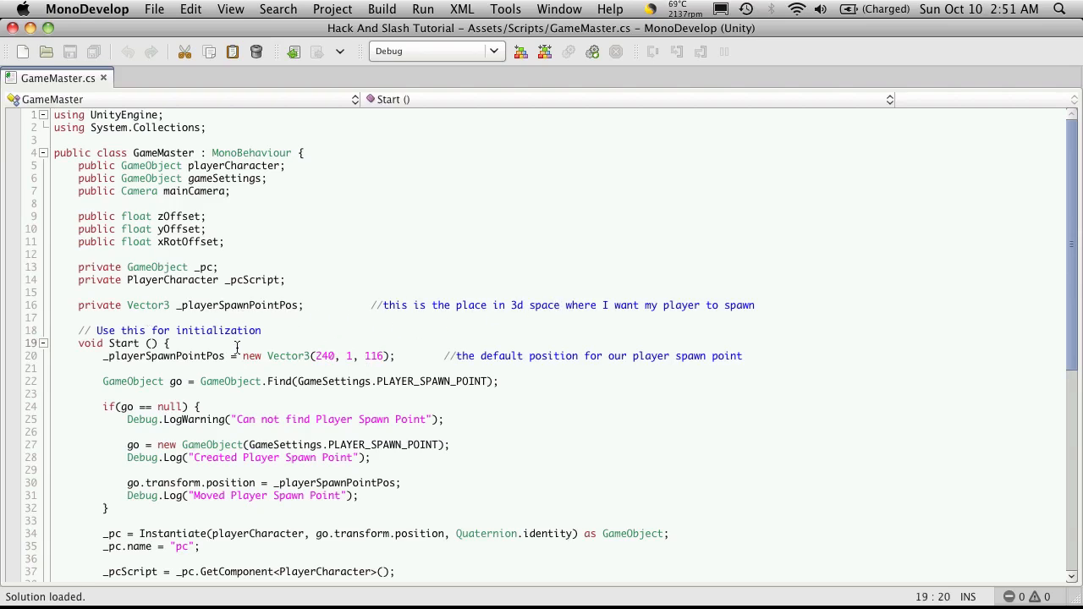
{"action": "key", "text": "Right"}
{"action": "type", "text": "//"}
{"action": "key", "text": "super+s"}
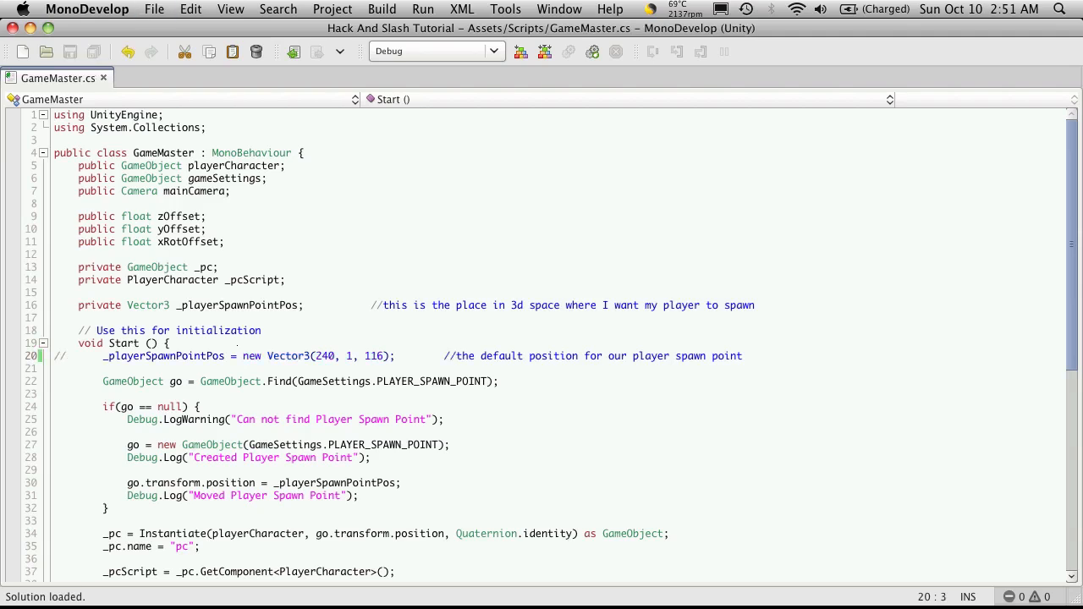
Change the _playerSpawnPointPos declaration to public, save GameMaster.cs, and switch back to Unity.
{"action": "key", "text": "super+Tab"}
{"action": "double_click", "coordinate": [105, 309]}
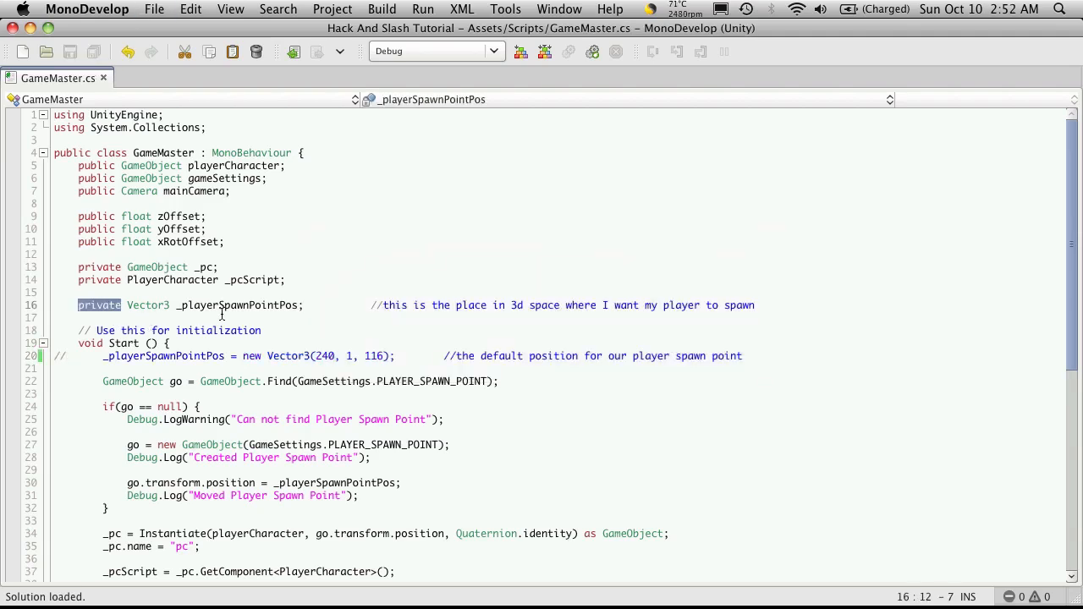
{"action": "type", "text": "pu"}
{"action": "key", "text": "Return"}
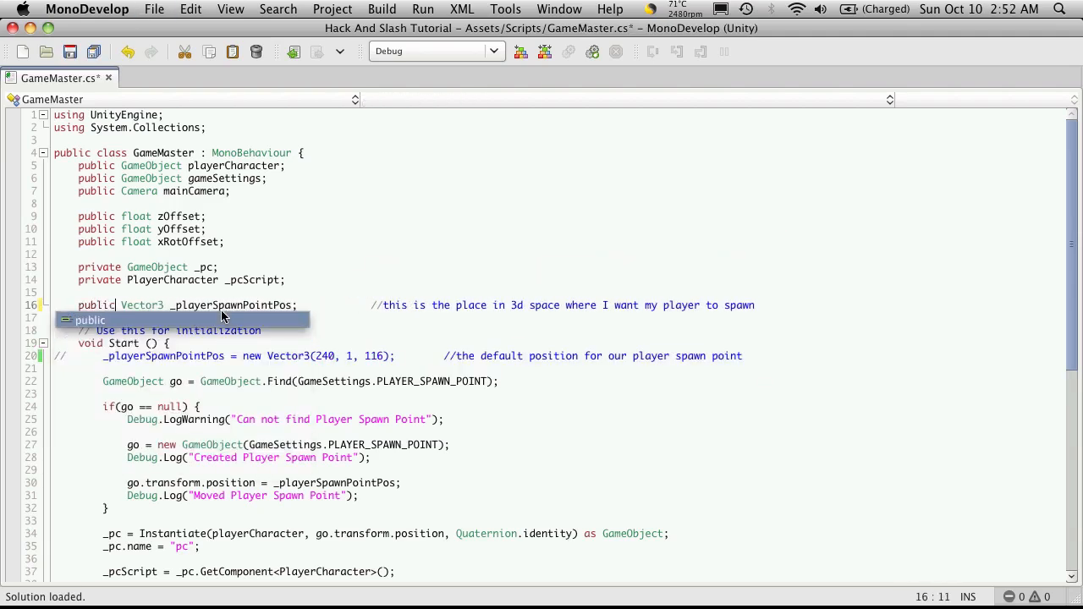
{"action": "key", "text": "Down"}
{"action": "key", "text": "super+s"}
{"action": "key", "text": "super+Tab"}
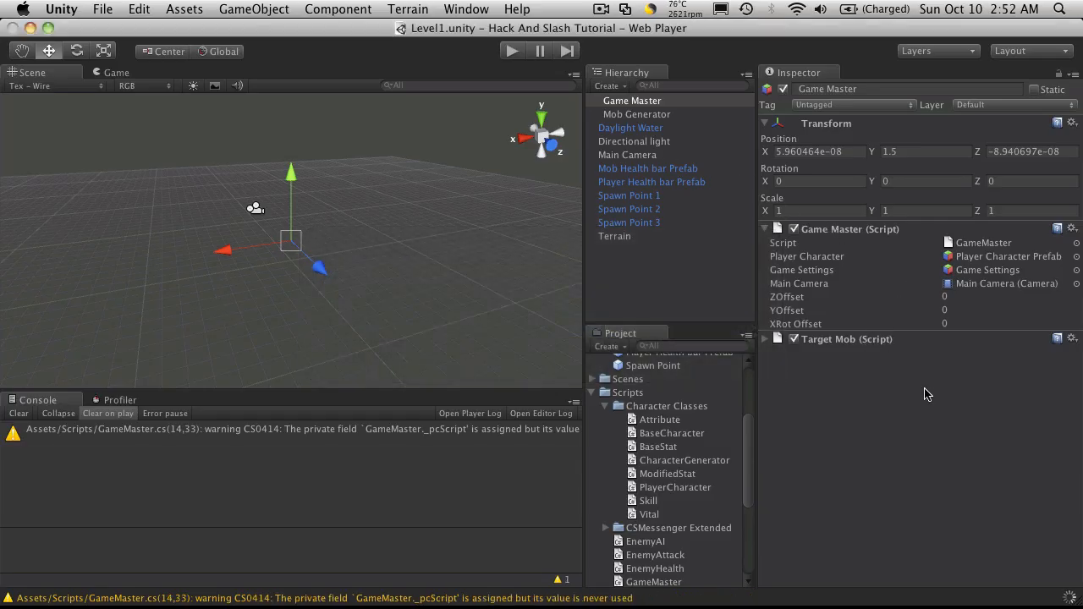
Set the Game Master's Player Spawn Point Pos to X 1000, Y 50, Z 1010.
{"action": "left_click", "coordinate": [767, 338]}
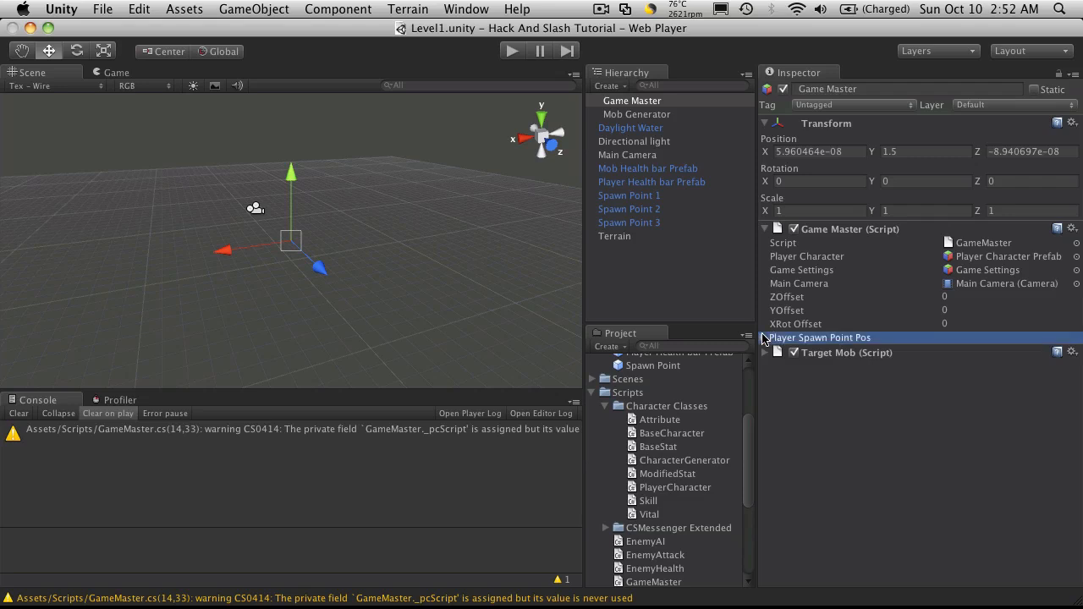
{"action": "left_click", "coordinate": [957, 352]}
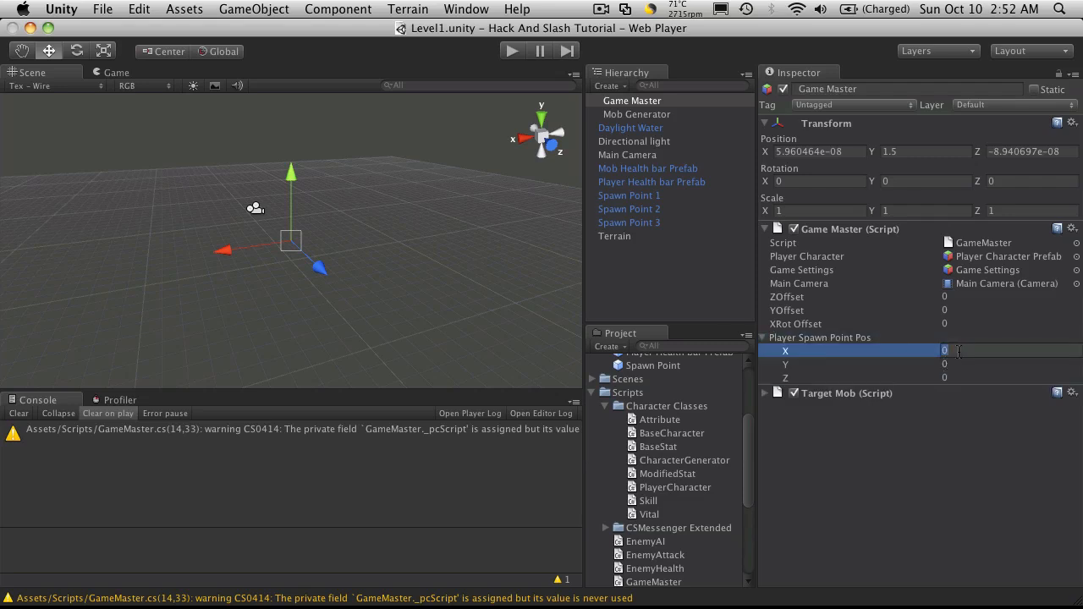
{"action": "type", "text": "1000"}
{"action": "key", "text": "Tab"}
{"action": "type", "text": "50"}
{"action": "key", "text": "Tab"}
{"action": "type", "text": "1"}
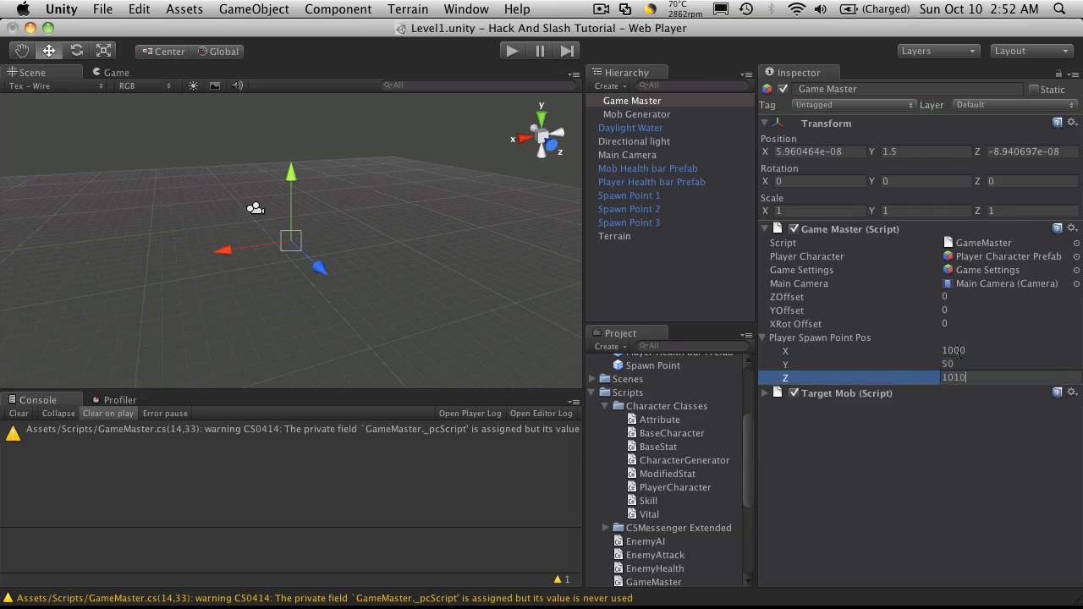
Set the Player Spawn Point Pos Z value to 1010 and run the level.
{"action": "type", "text": "010"}
{"action": "key", "text": "Return"}
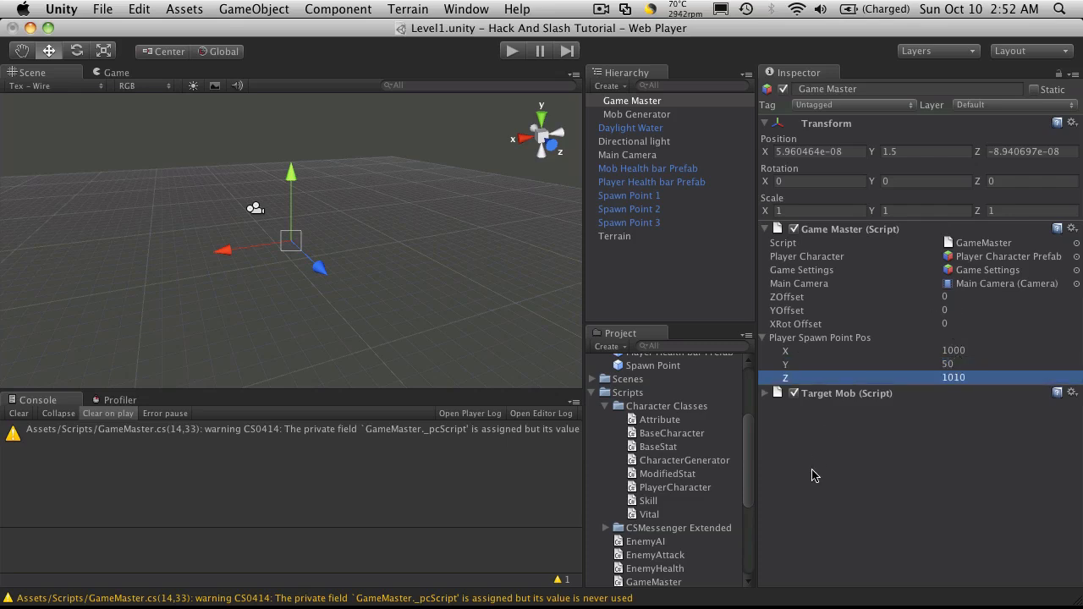
{"action": "left_click", "coordinate": [512, 51]}
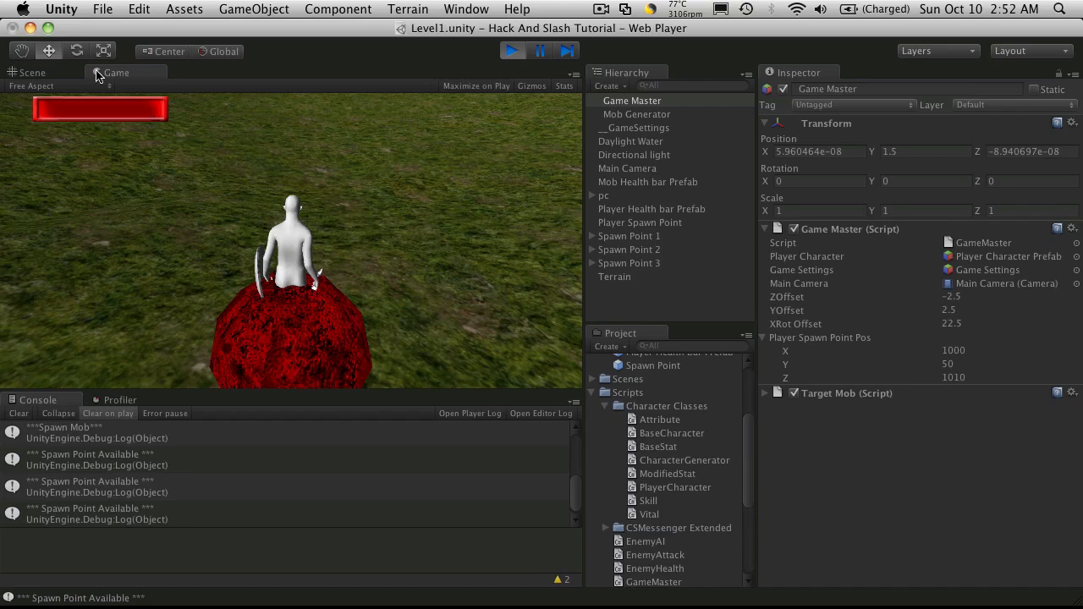
Frame the running pc object in the Scene view and examine its spawn position against the red mobs and terrain from several angles.
{"action": "left_click", "coordinate": [66, 74]}
{"action": "left_click", "coordinate": [685, 306]}
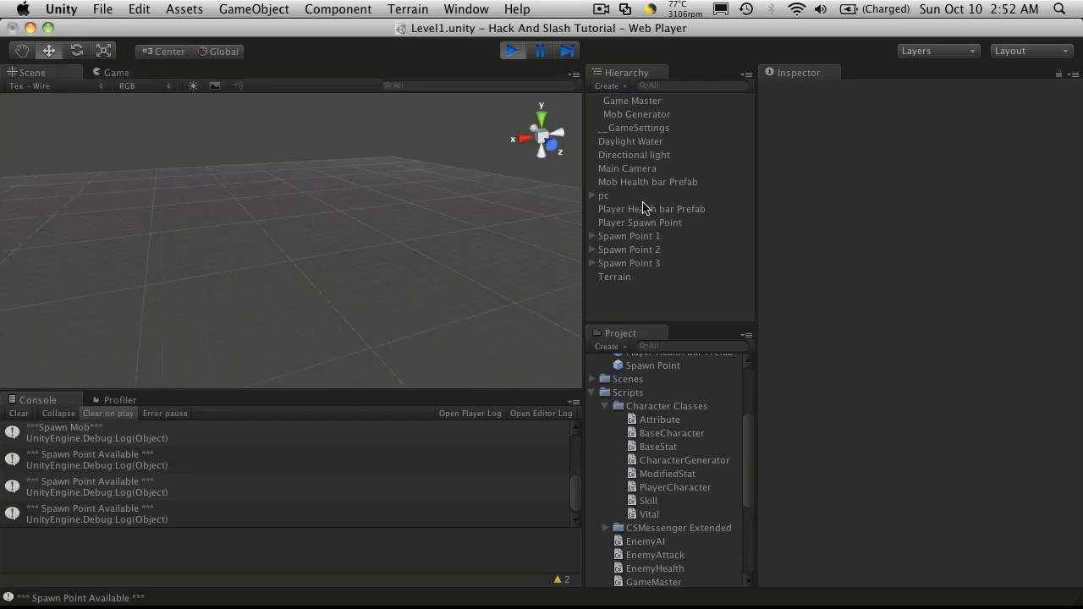
{"action": "left_click", "coordinate": [604, 195]}
{"action": "key", "text": "f"}
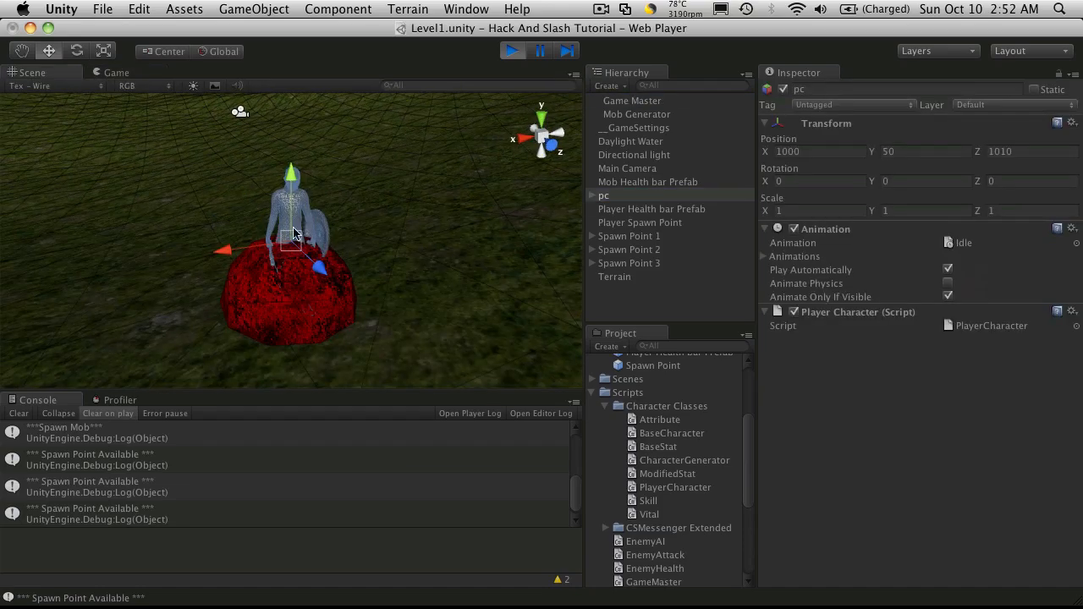
{"action": "left_click_drag", "start_coordinate": [274, 226], "coordinate": [457, 174], "text": "alt"}
{"action": "scroll", "coordinate": [299, 187], "scroll_direction": "down", "scroll_amount": 15}
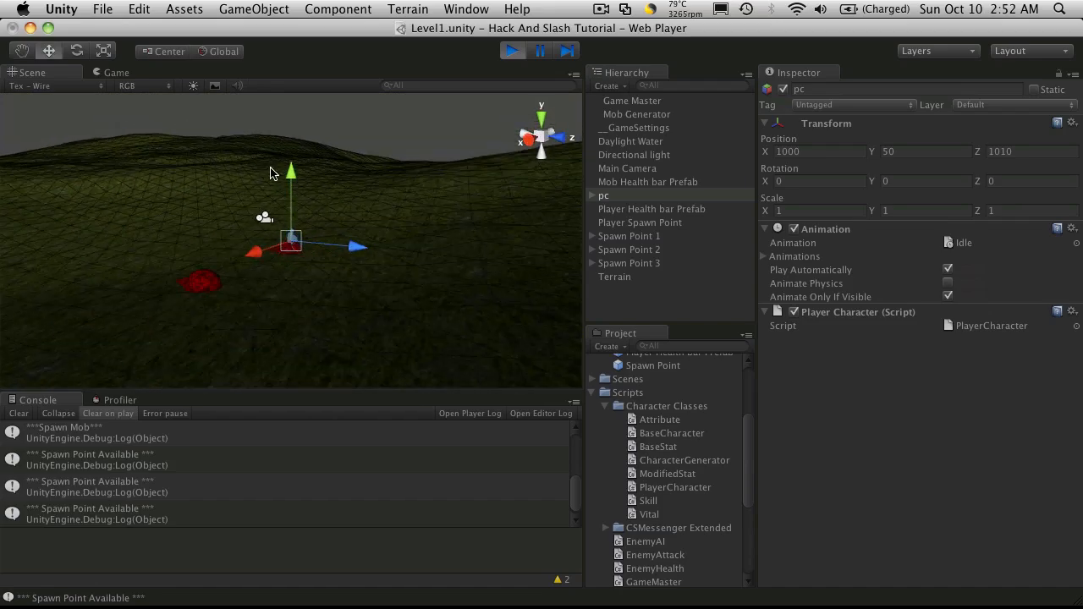
{"action": "left_click_drag", "start_coordinate": [350, 184], "coordinate": [457, 219], "text": "alt"}
{"action": "scroll", "coordinate": [337, 236], "scroll_direction": "down", "scroll_amount": 5}
{"action": "scroll", "coordinate": [336, 236], "scroll_direction": "up", "scroll_amount": 10}
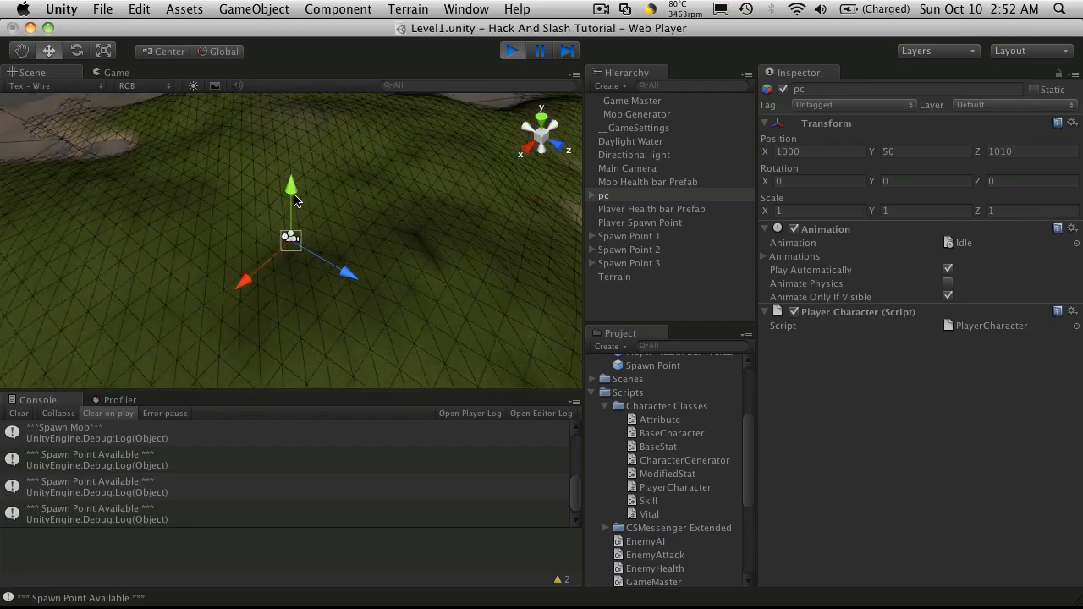
{"action": "scroll", "coordinate": [288, 206], "scroll_direction": "up", "scroll_amount": 8}
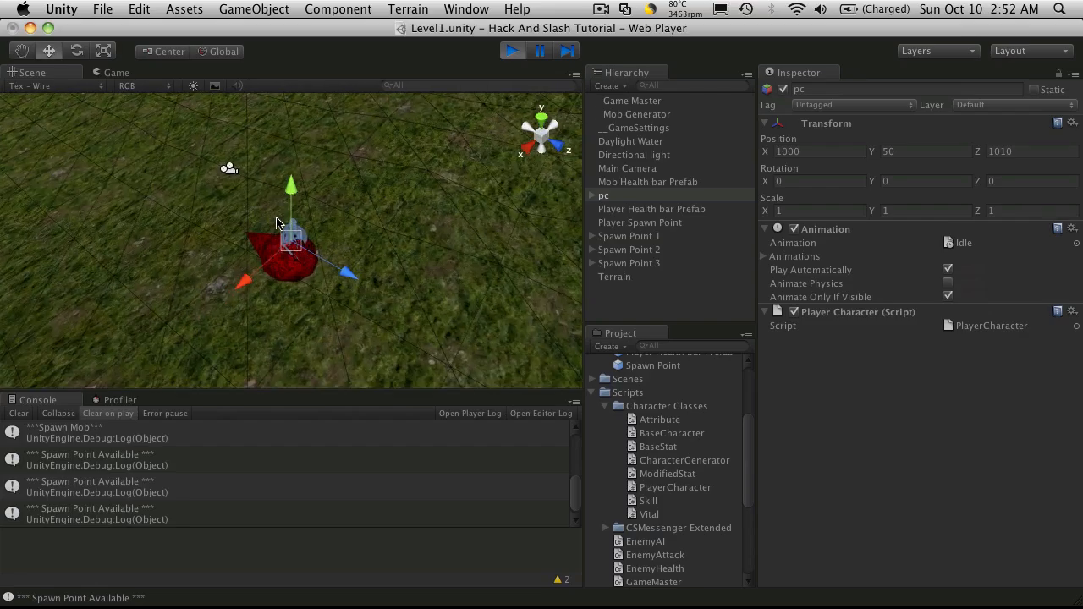
{"action": "left_click_drag", "start_coordinate": [278, 220], "coordinate": [440, 116], "text": "alt"}
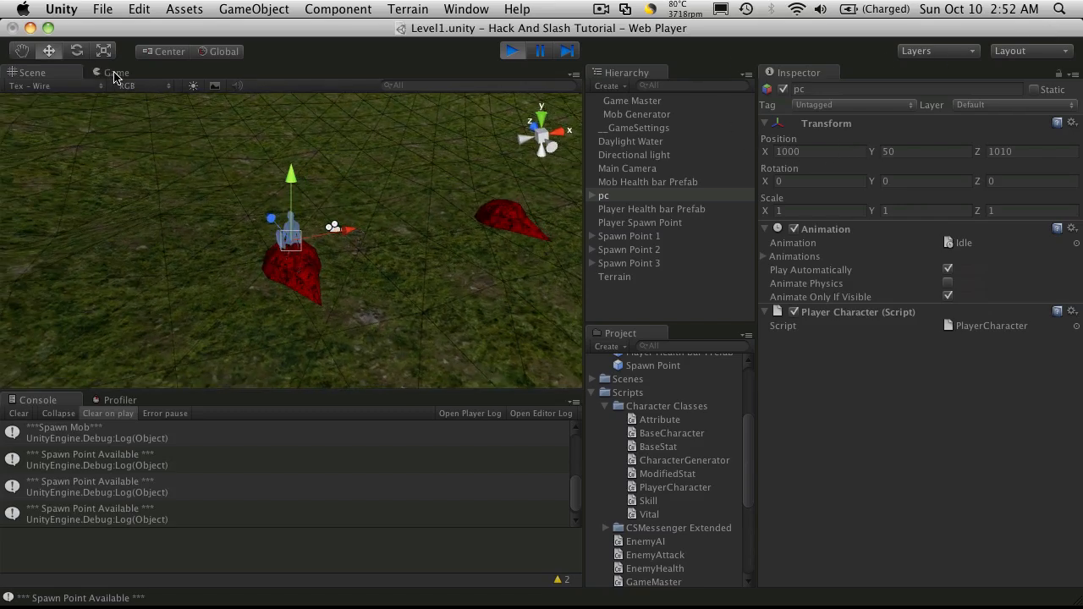
{"action": "left_click_drag", "start_coordinate": [354, 227], "coordinate": [454, 249], "text": "alt"}
Move the pc object along Z to about 1001.4, clear of the red mobs, and stop play mode.
{"action": "left_click_drag", "start_coordinate": [237, 249], "coordinate": [411, 254]}
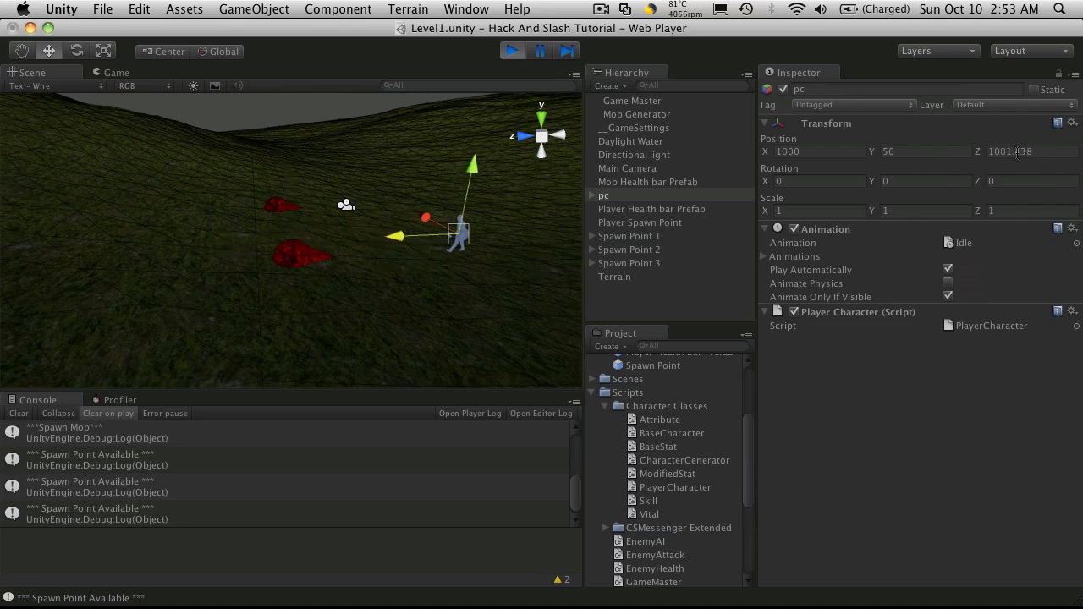
{"action": "scroll", "coordinate": [423, 211], "scroll_direction": "down", "scroll_amount": 2}
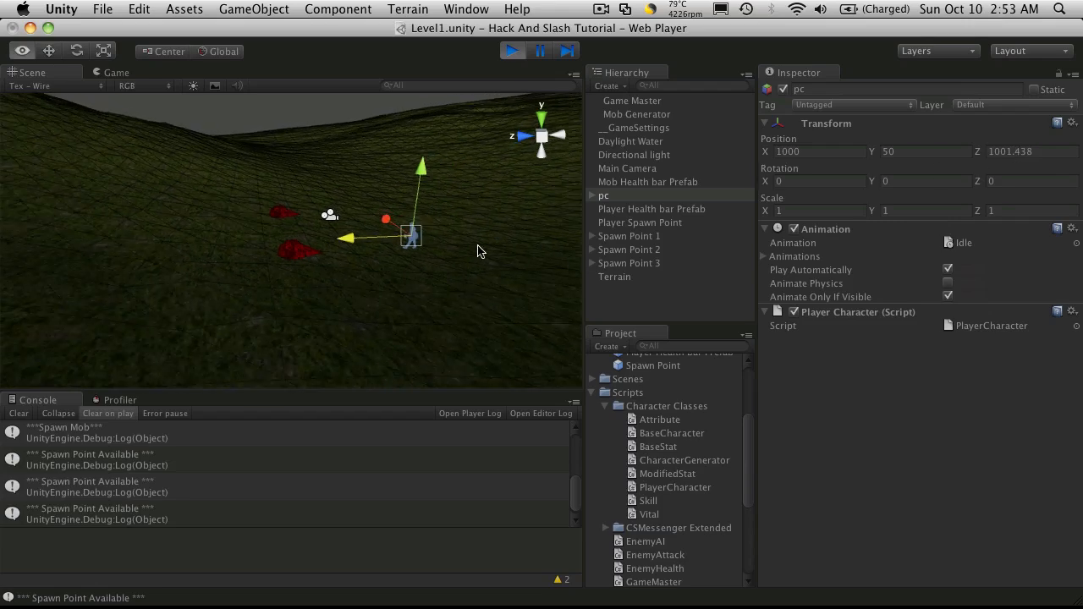
{"action": "mouse_move", "coordinate": [480, 249]}
{"action": "left_mouse_down", "text": "alt"}
{"action": "mouse_move", "coordinate": [393, 222]}
{"action": "mouse_move", "coordinate": [297, 212]}
{"action": "left_mouse_up", "text": "alt"}
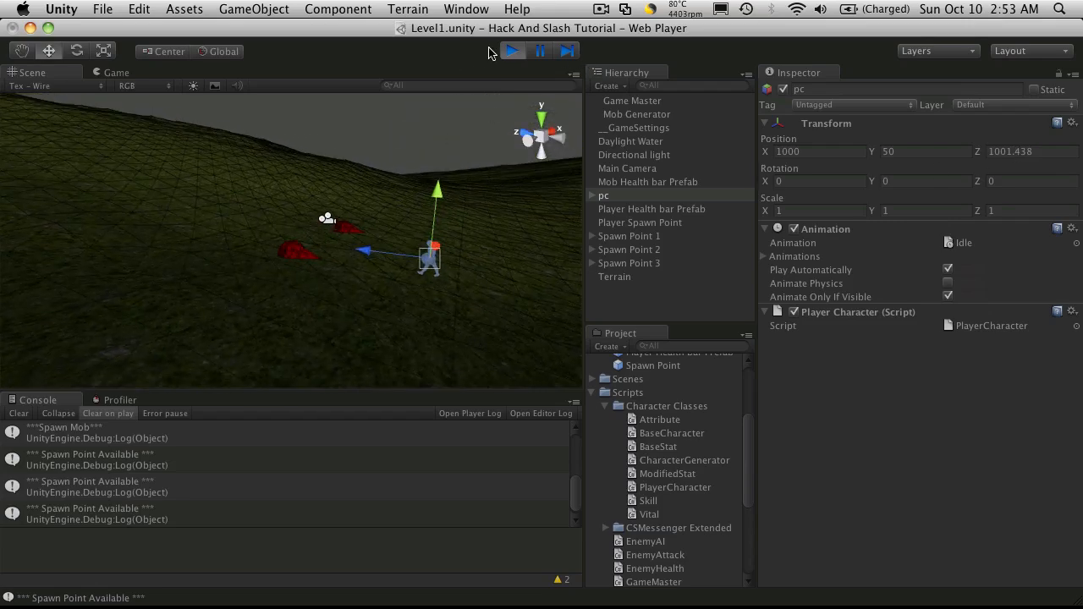
{"action": "left_click", "coordinate": [508, 50]}
Set the Game Master's Player Spawn Point Pos Z to 1000 and save the scene.
{"action": "left_click", "coordinate": [667, 103]}
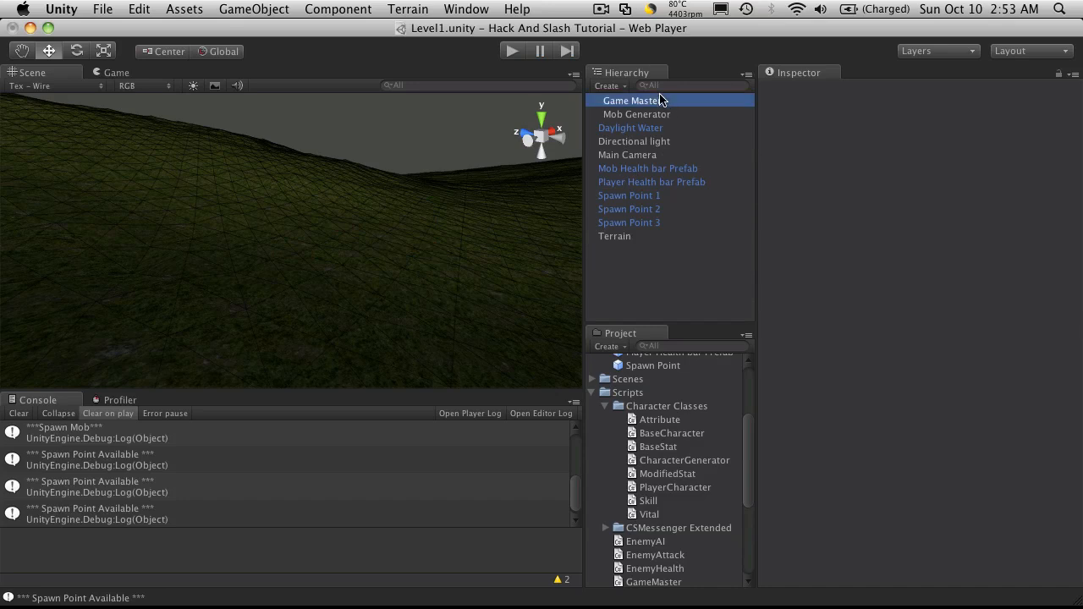
{"action": "left_click", "coordinate": [977, 378]}
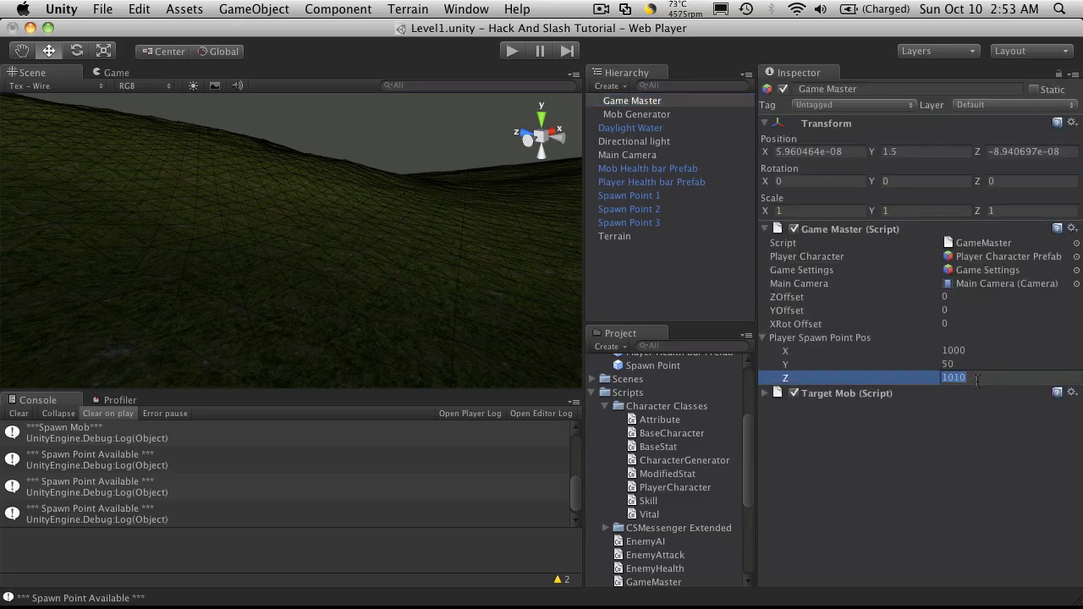
{"action": "left_click", "coordinate": [978, 378]}
{"action": "key", "text": "super+s"}
{"action": "key", "text": "super+Tab"}
{"action": "key", "text": "super+Tab"}
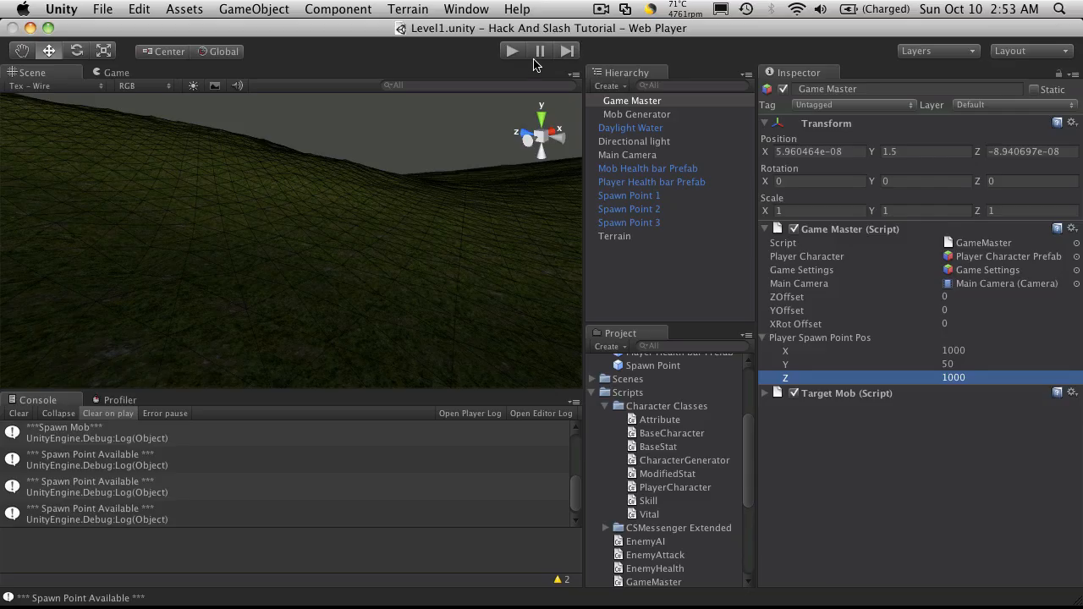
Play-test the level to check the player's spawn position and mob targeting, and stop play mode.
{"action": "left_click", "coordinate": [514, 52]}
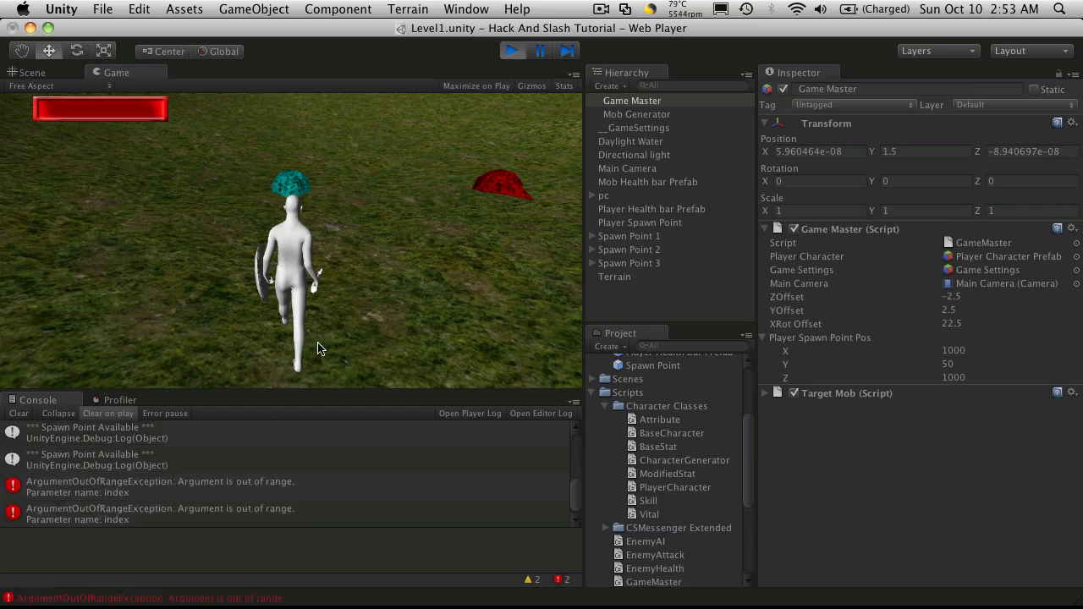
{"action": "left_click", "coordinate": [513, 52]}
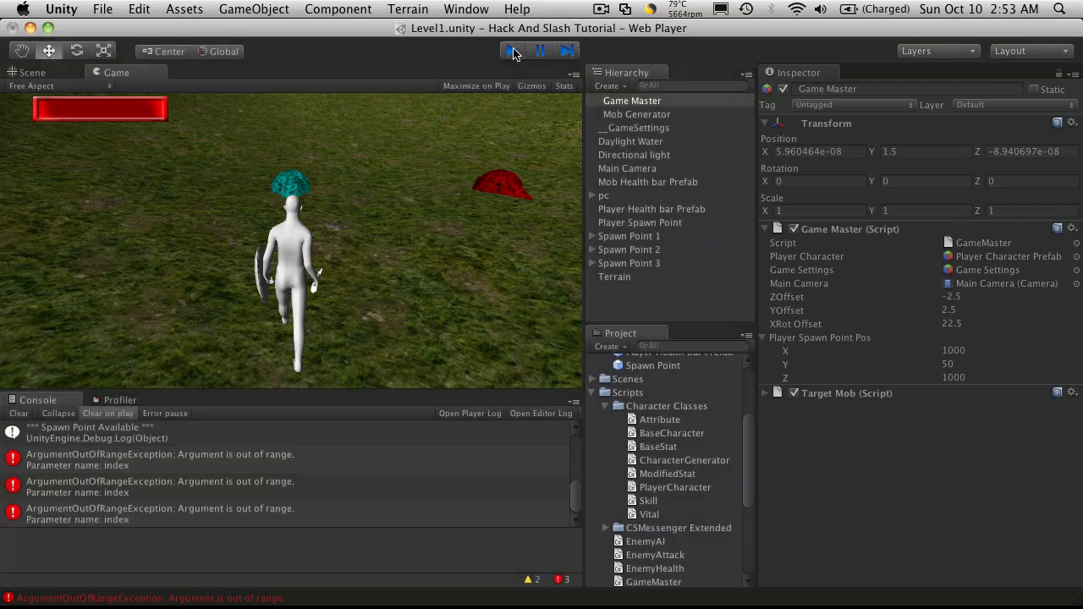
Open the TargetMob script in MonoDevelop and compare its code with the console errors in Unity.
{"action": "scroll", "coordinate": [625, 498], "scroll_direction": "down", "scroll_amount": 5}
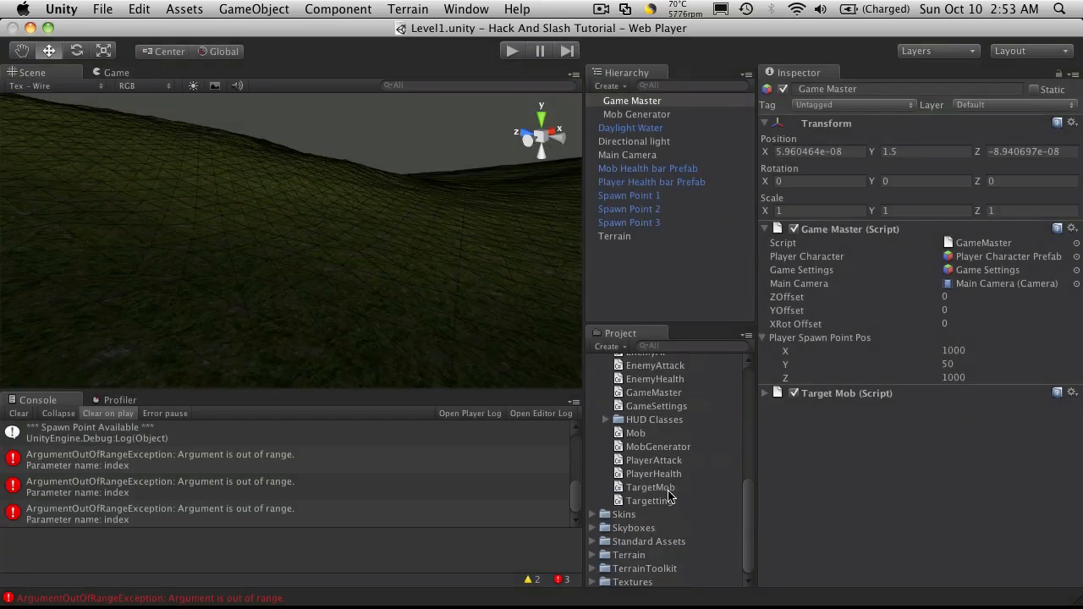
{"action": "double_click", "coordinate": [674, 489]}
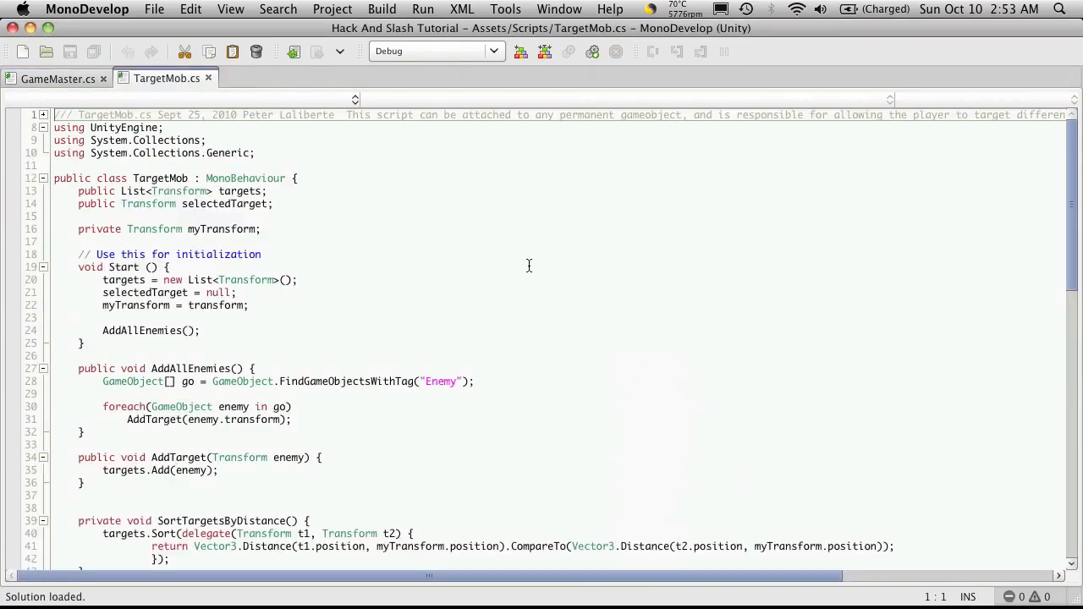
{"action": "key", "text": "super+Tab"}
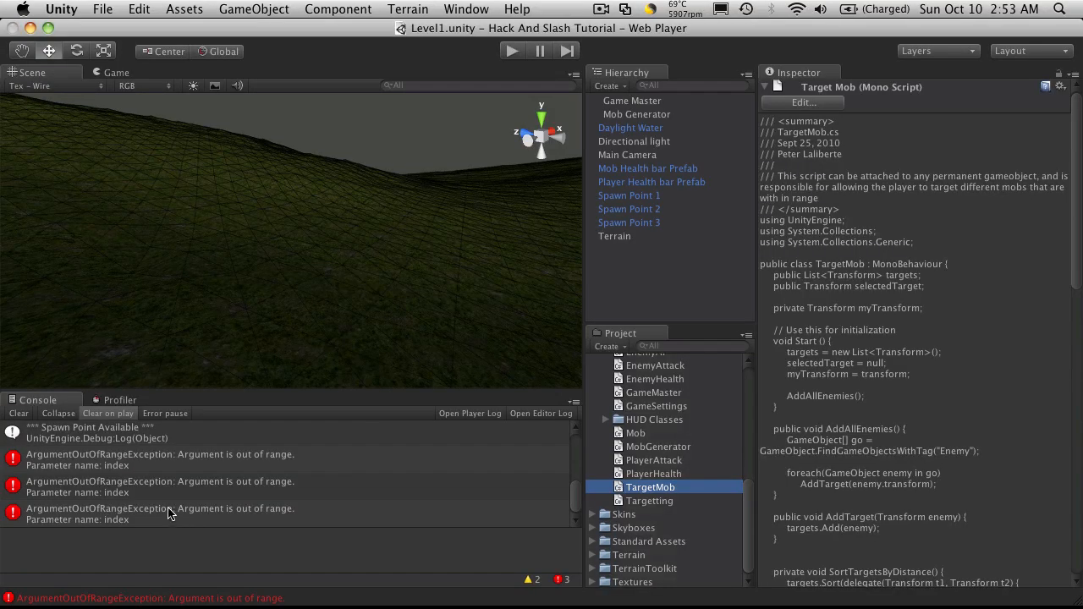
{"action": "key", "text": "super+Tab"}
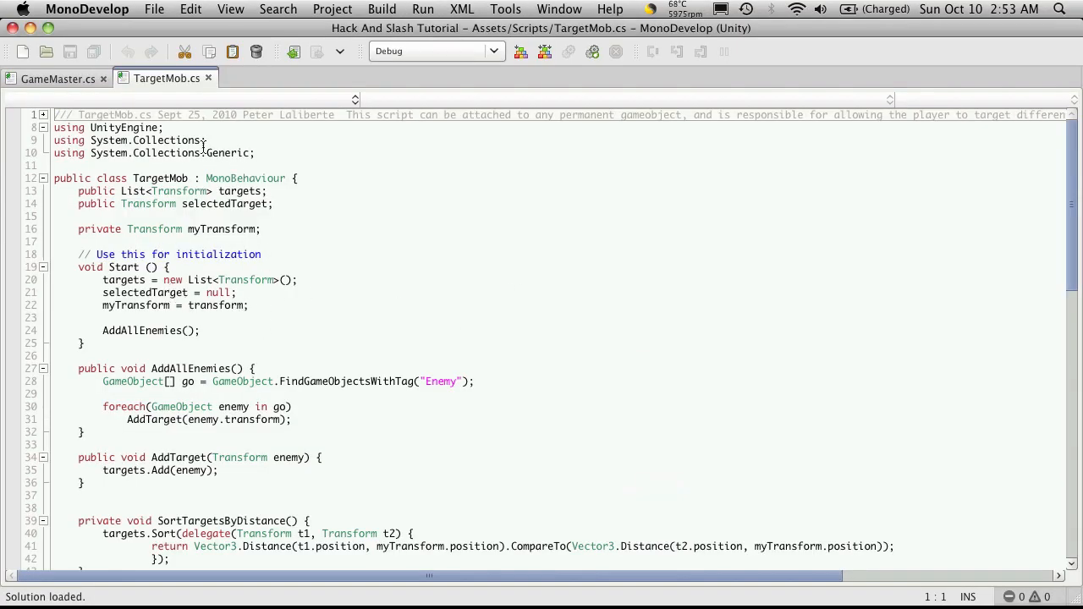
{"action": "key", "text": "super+Tab"}
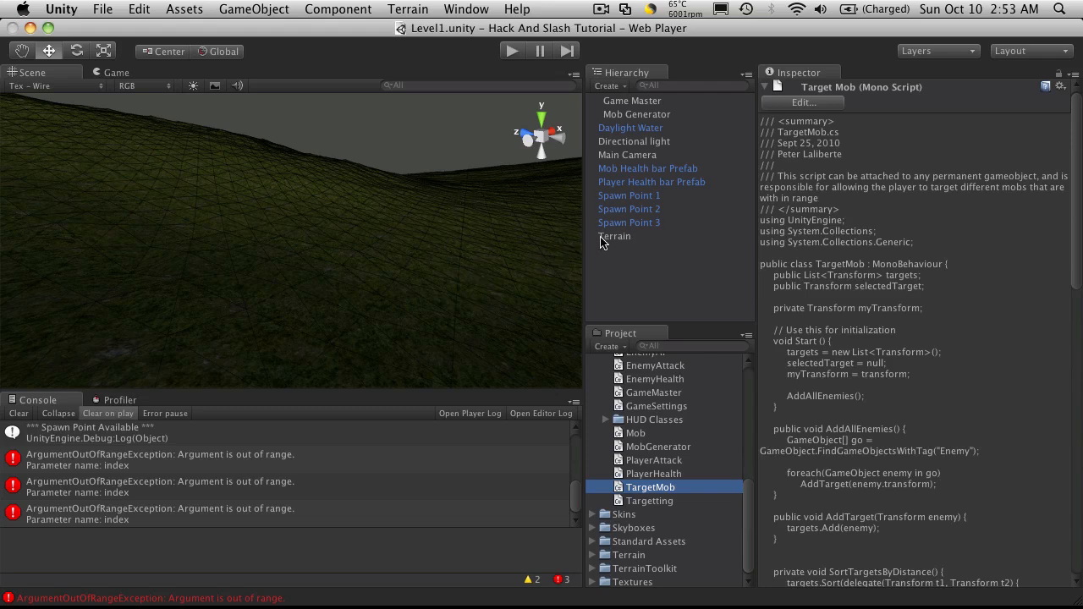
{"action": "key", "text": "super+Tab"}
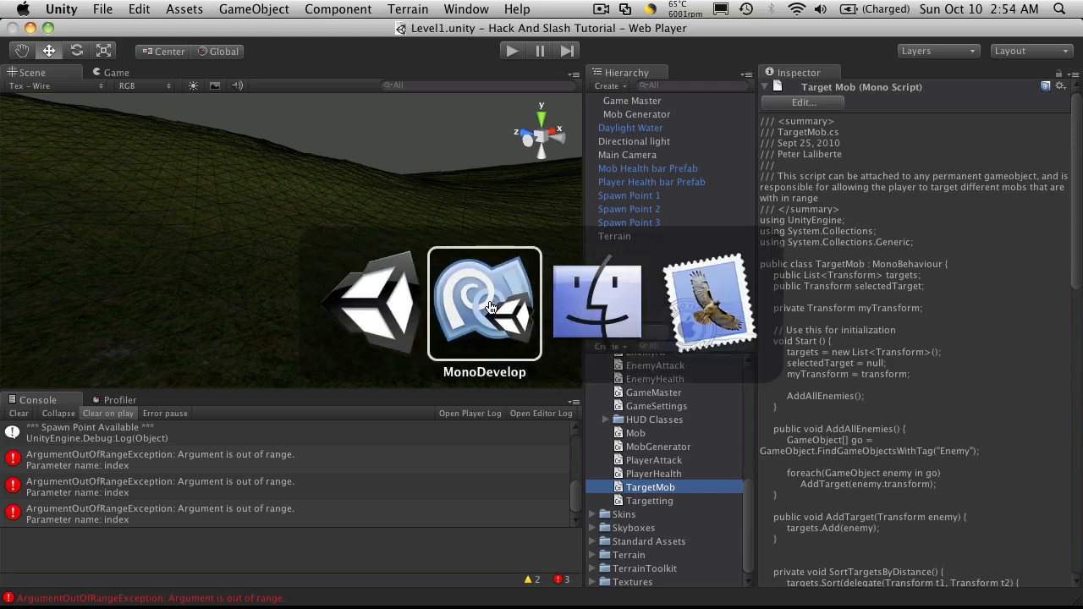